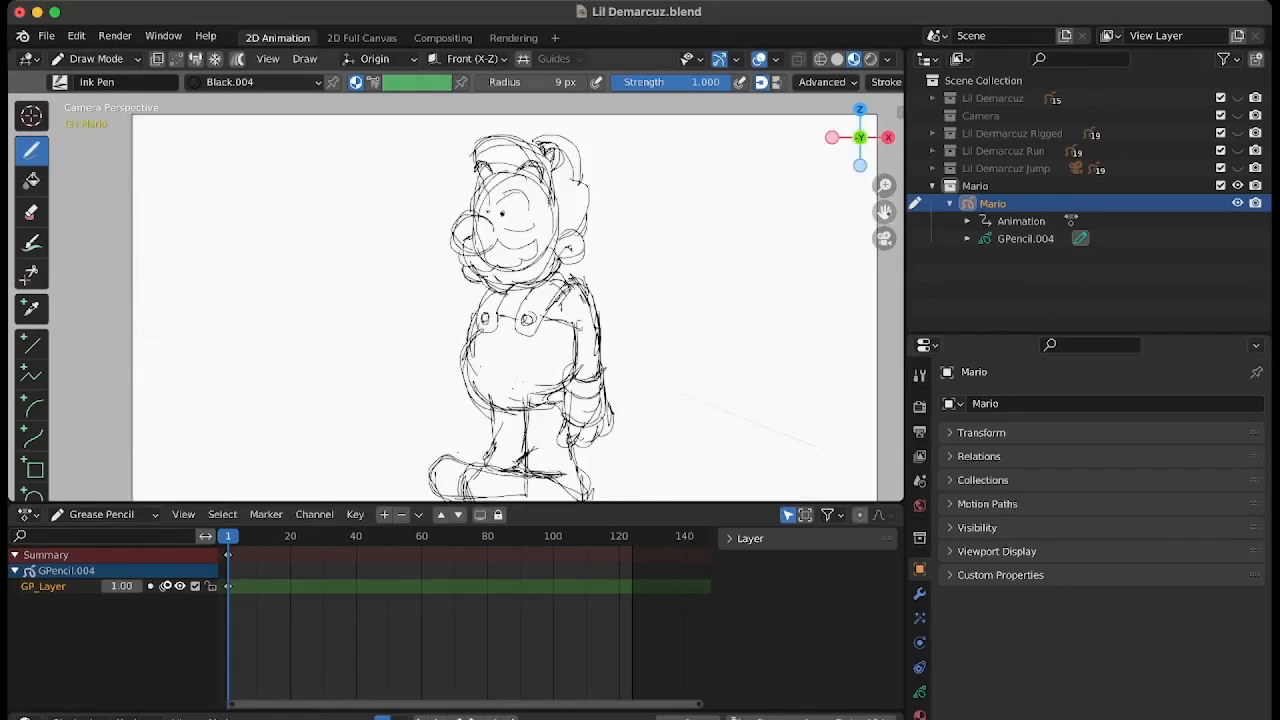
Fade the rough sketch layer to 0.482 opacity and lock it, with a new layer added above for inking.
scroll(456, 300, "down", 5)
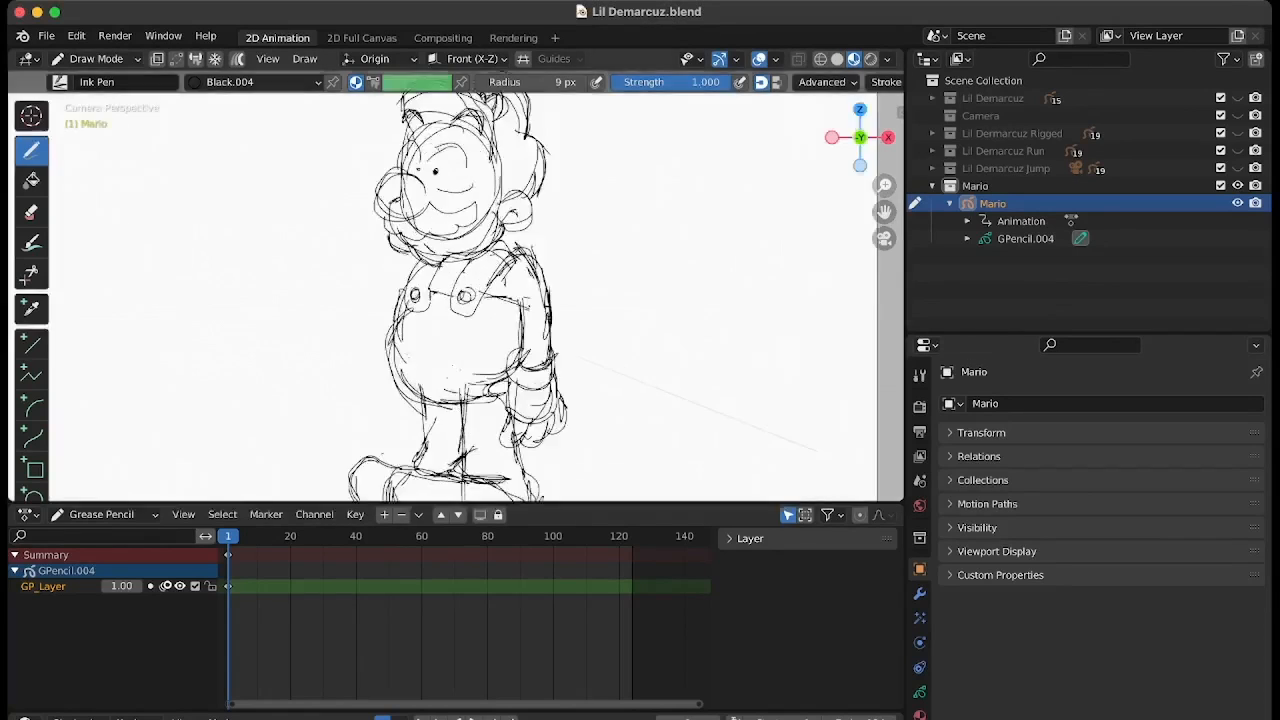
left_click(919, 692)
left_click_drag(1235, 640, 1150, 640)
left_click(1249, 463)
left_click(1060, 481)
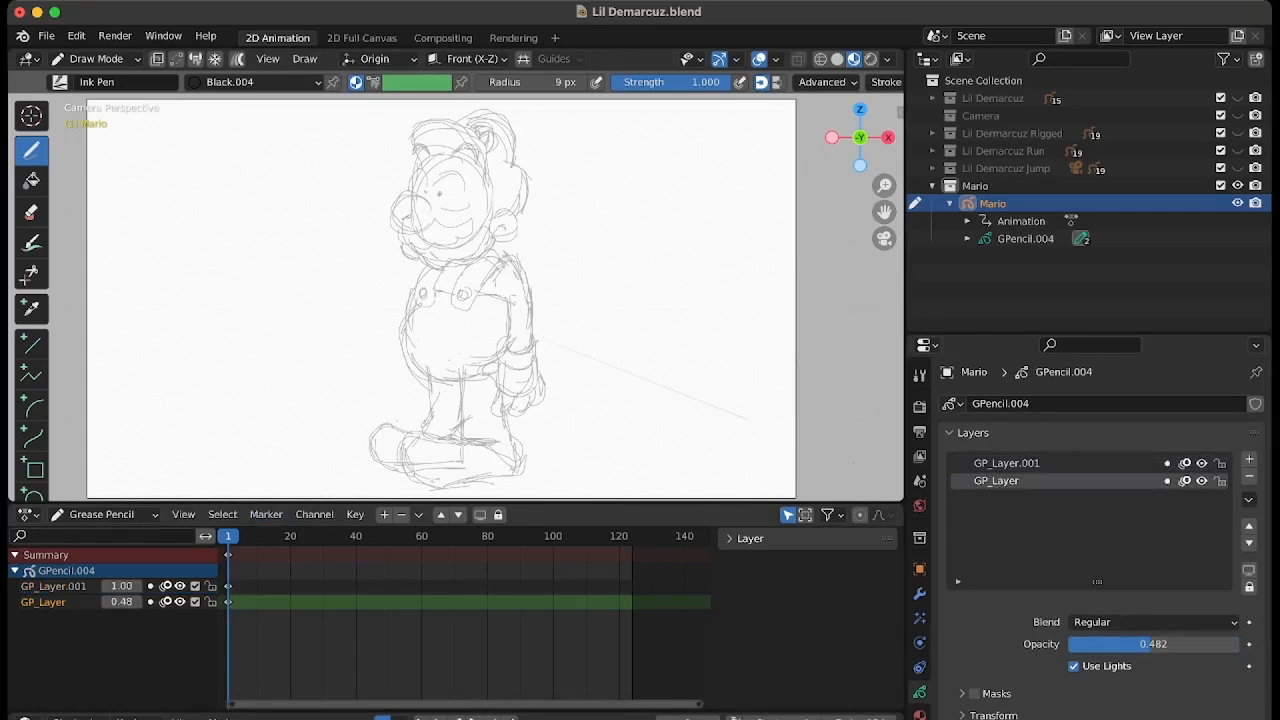
left_click(1184, 481)
Set the stroke stabilizer radius to 28 px and try the nose outline with a 29 px brush.
scroll(450, 185, "up", 5)
middle_click_drag(450, 200, 448, 234, "shift")
left_click(919, 375)
scroll(1090, 530, "down", 8)
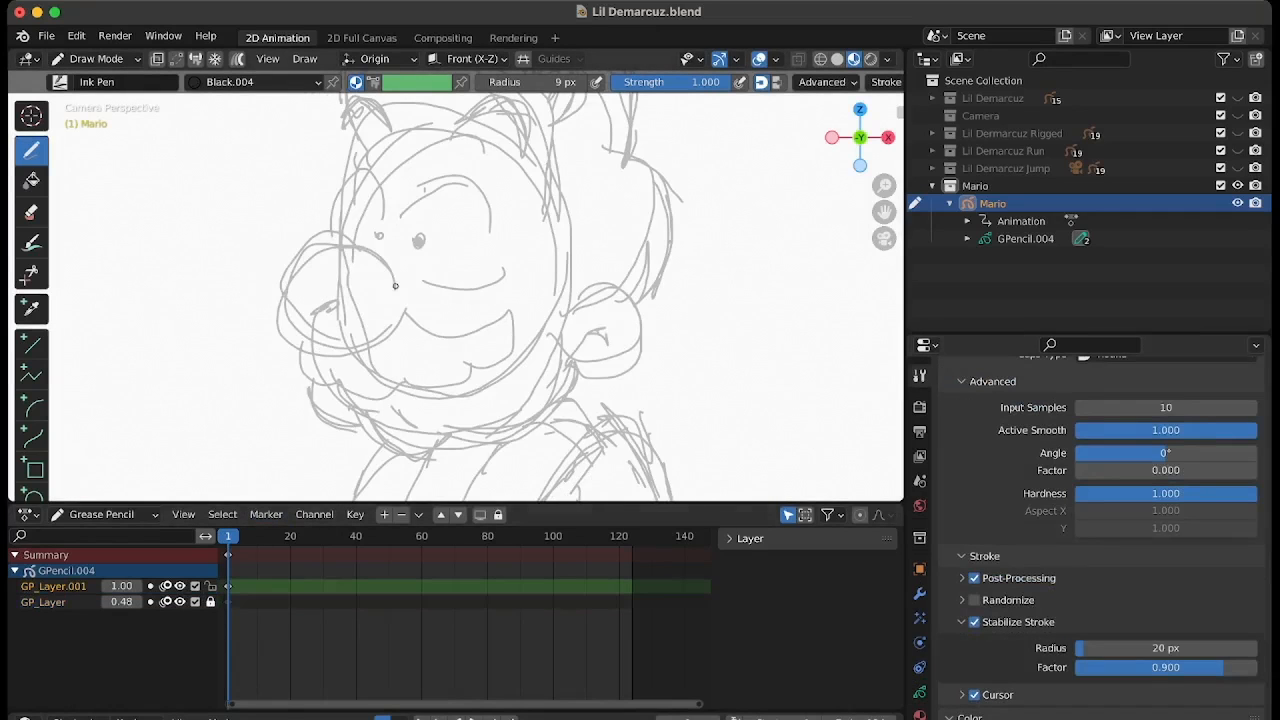
left_click_drag(394, 288, 352, 332)
key("super+z")
left_click_drag(530, 82, 560, 82)
left_click_drag(394, 284, 282, 318)
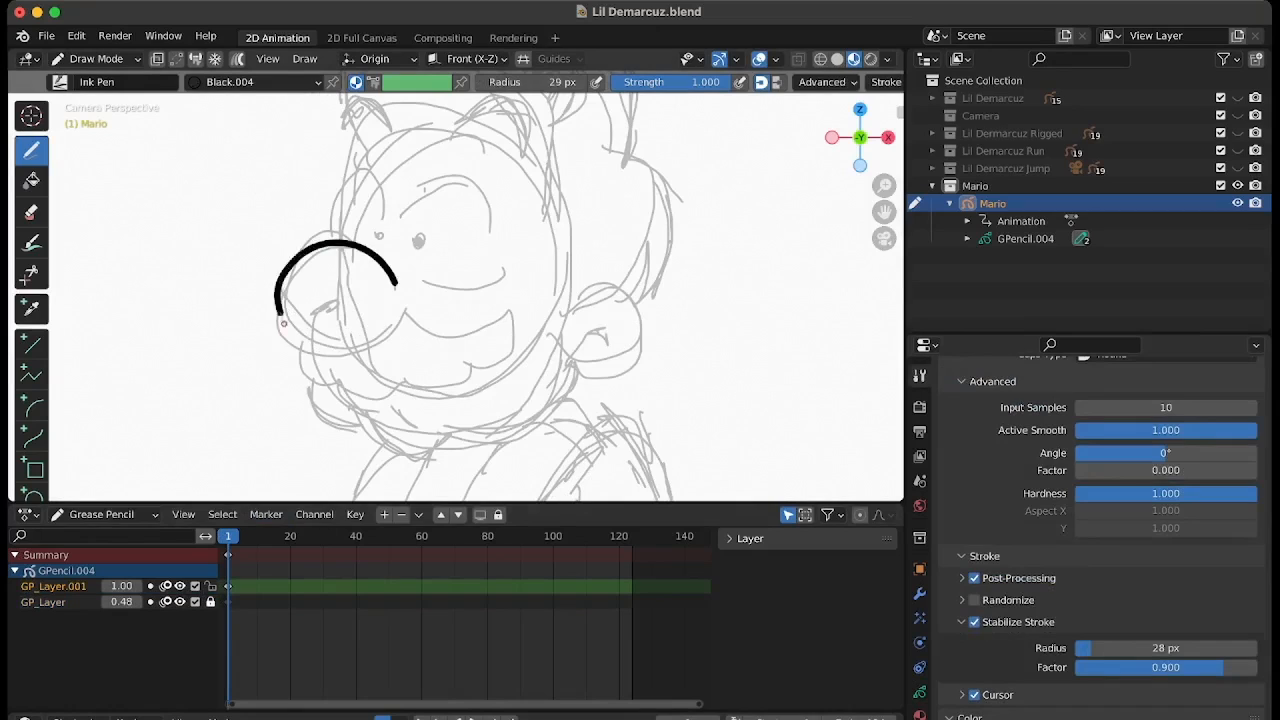
key("super+z")
Set the Ink Pen radius to 22 px, comparing test strokes with the temporarily shown Lil Demarcuz collection.
left_click(1237, 98)
left_click_drag(736, 238, 712, 414)
key("super+z")
mouse_move(540, 82)
left_mouse_down()
mouse_move(520, 82)
mouse_move(535, 82)
left_mouse_up()
left_click_drag(680, 228, 750, 428)
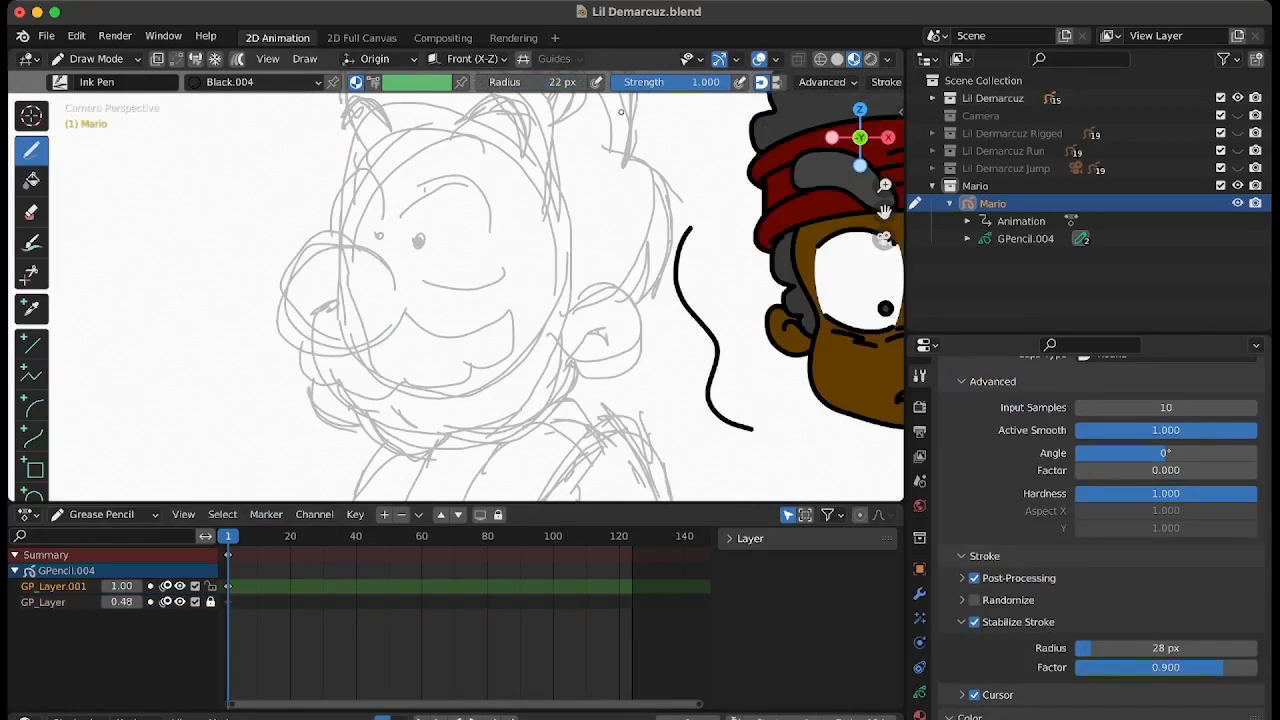
key("super+z")
left_click(1237, 98)
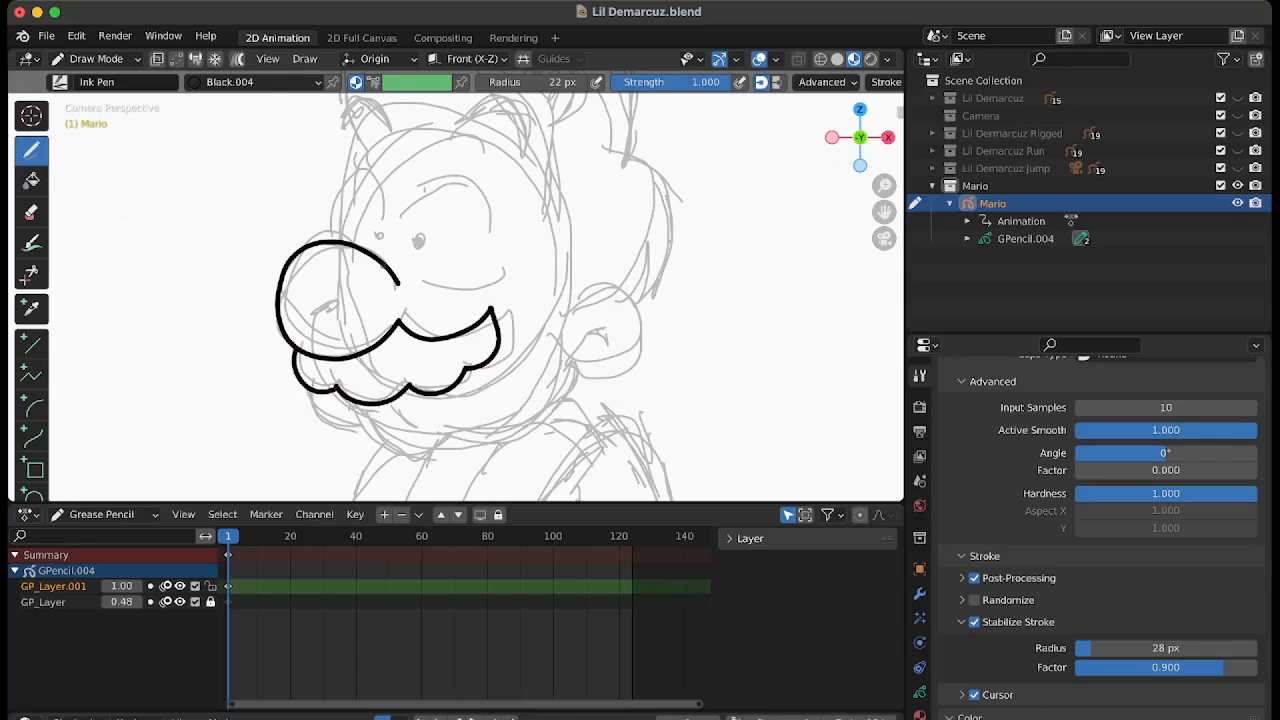
Ink the jawline up to the ear and the arch of the near eye over the face sketch.
left_click_drag(453, 441, 587, 378)
left_click_drag(884, 212, 897, 266)
left_click_drag(422, 247, 510, 252)
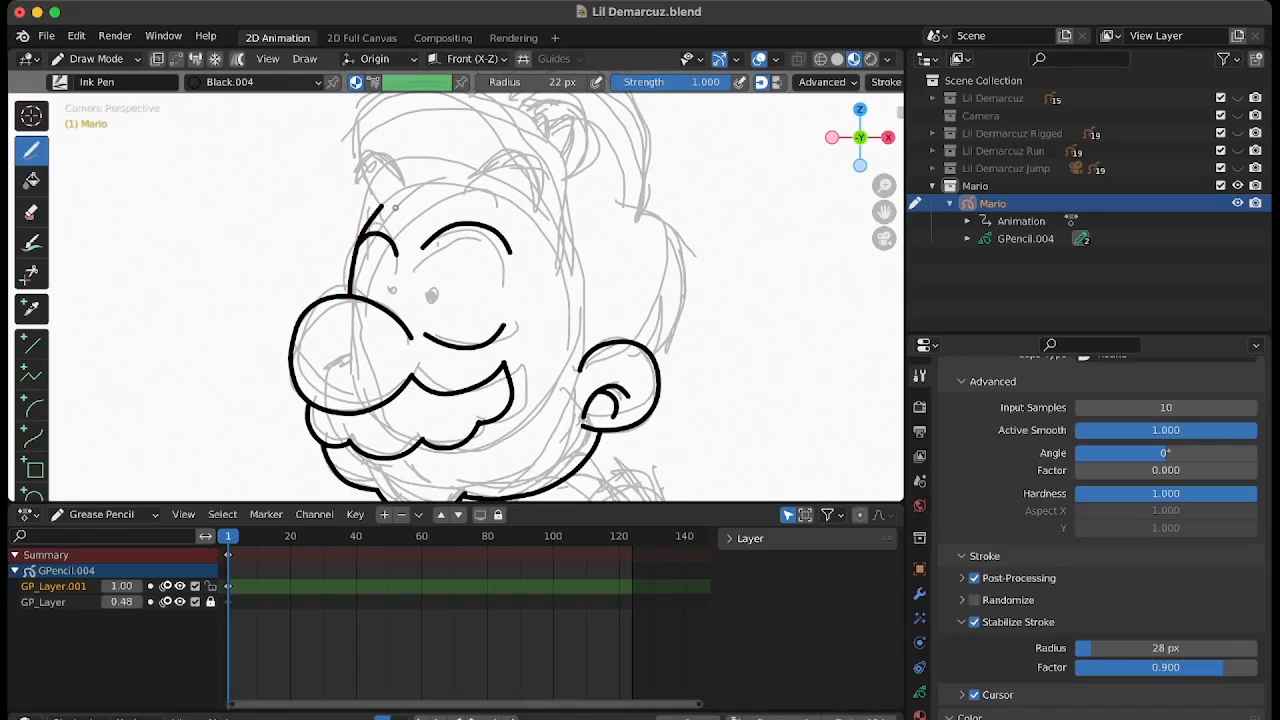
Draw the top of the head with the Arc tool, from the far eyebrow area to the ear.
left_click(31, 405)
mouse_move(388, 196)
left_mouse_down()
mouse_move(592, 352)
mouse_move(382, 207)
left_mouse_up()
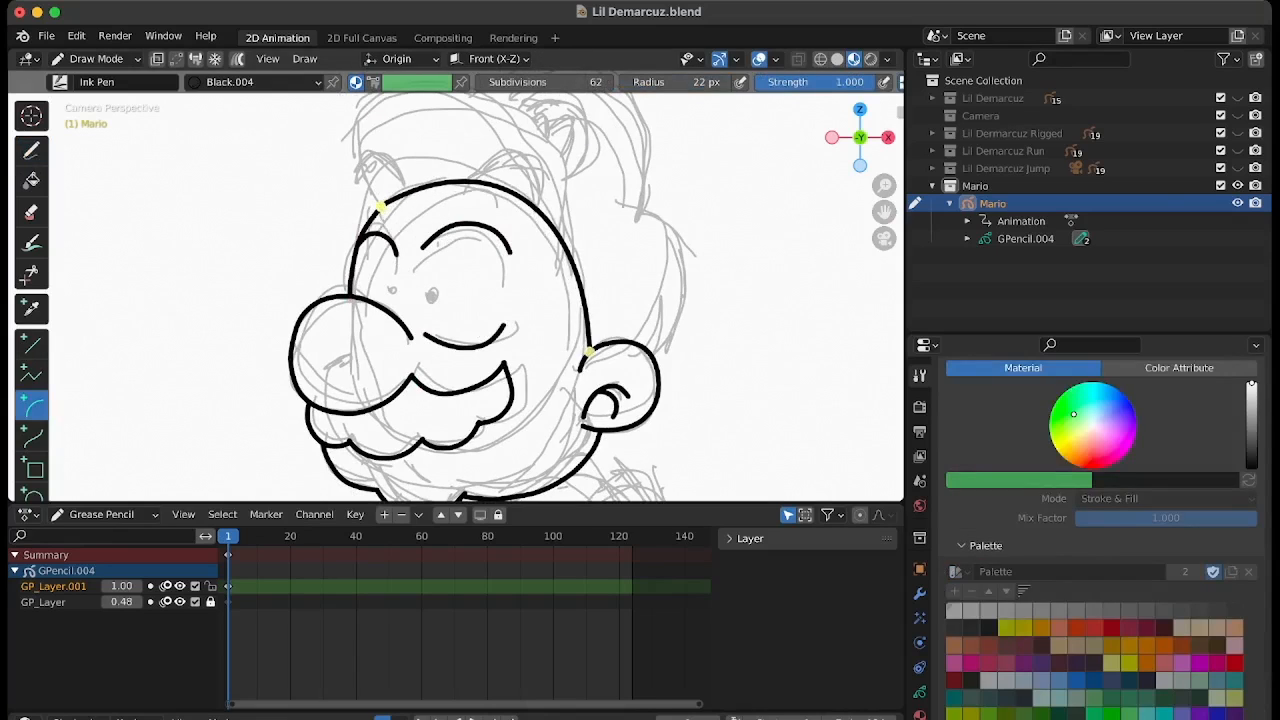
key("Return")
left_click_drag(884, 212, 855, 265)
left_click(31, 150)
mouse_move(350, 257)
left_mouse_down()
mouse_move(328, 156)
mouse_move(488, 154)
mouse_move(543, 231)
left_mouse_up()
key("super+z")
left_click(31, 405)
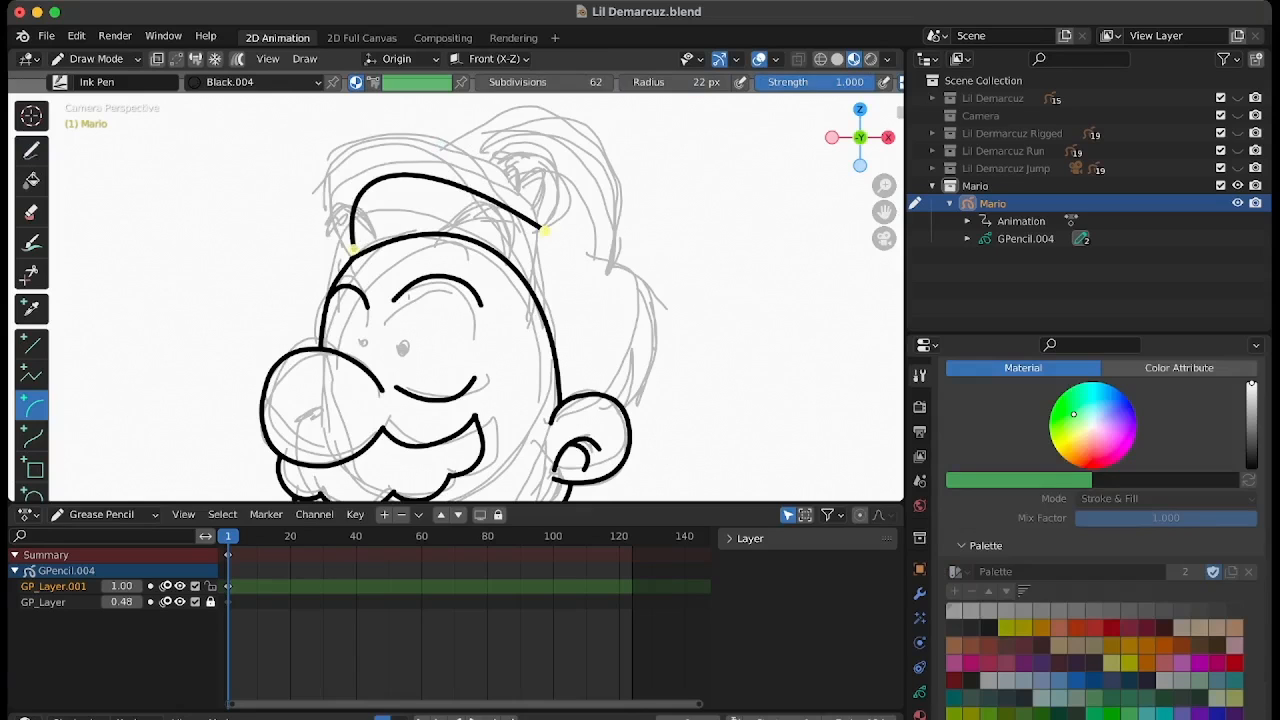
key("Escape")
left_click_drag(532, 284, 471, 200)
key("Escape")
Ink the cap's brim freehand, curving from above the ear over the forehead to the front of the head.
left_click(31, 150)
left_click_drag(543, 308, 408, 140)
key("super+z")
mouse_move(543, 310)
left_mouse_down()
mouse_move(473, 182)
mouse_move(330, 270)
left_mouse_up()
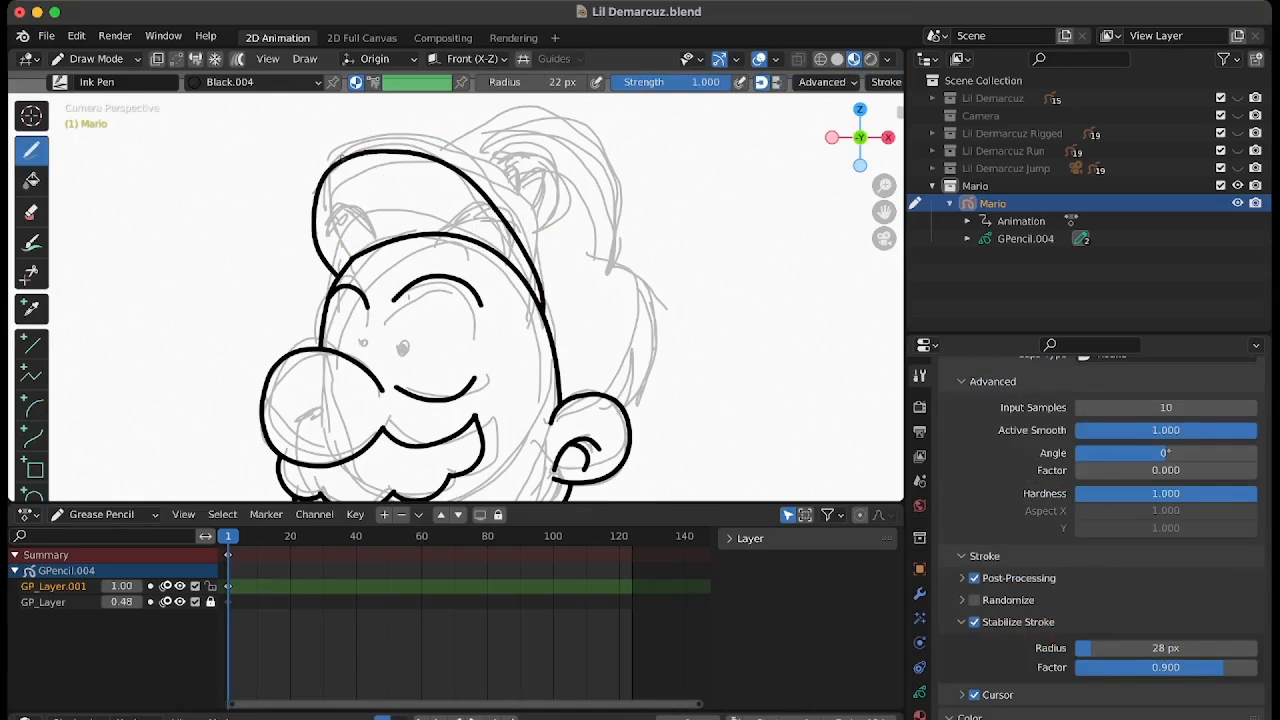
Adjust the double brim line with the Push sculpt brush, then ink the cap's crown behind it in Draw Mode.
key("ctrl+Tab")
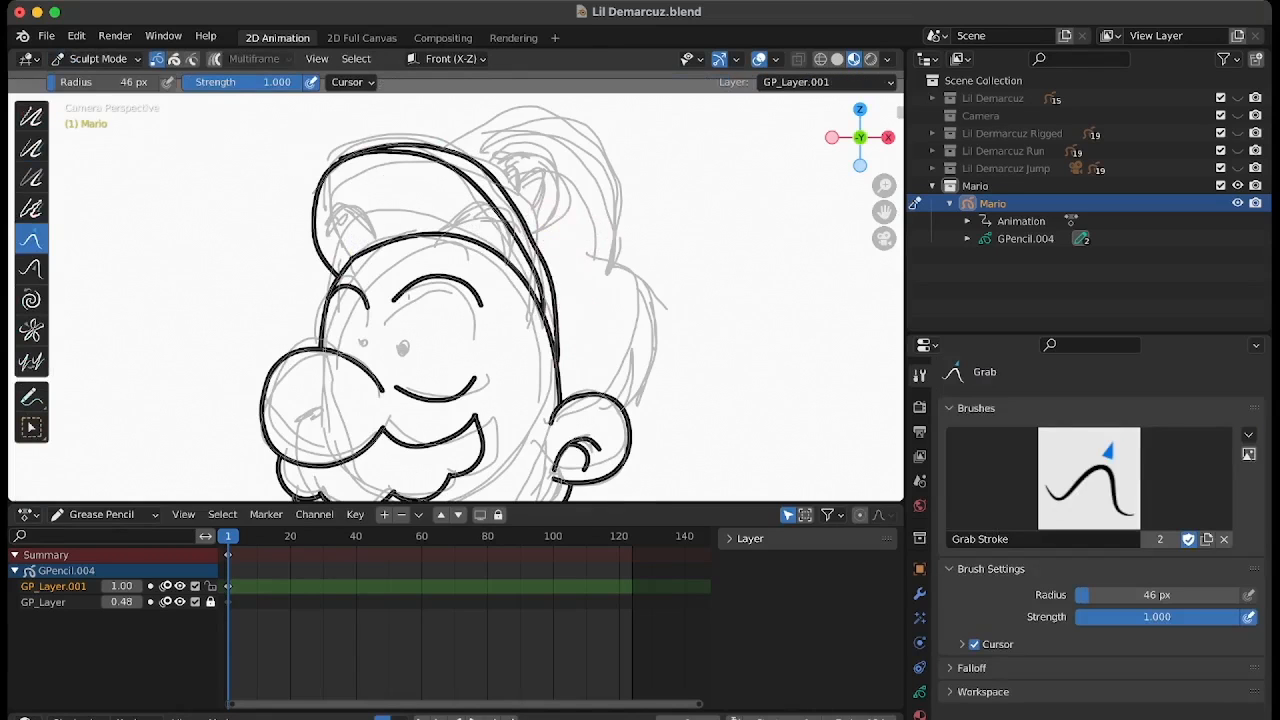
left_click(31, 268)
key("ctrl+Tab")
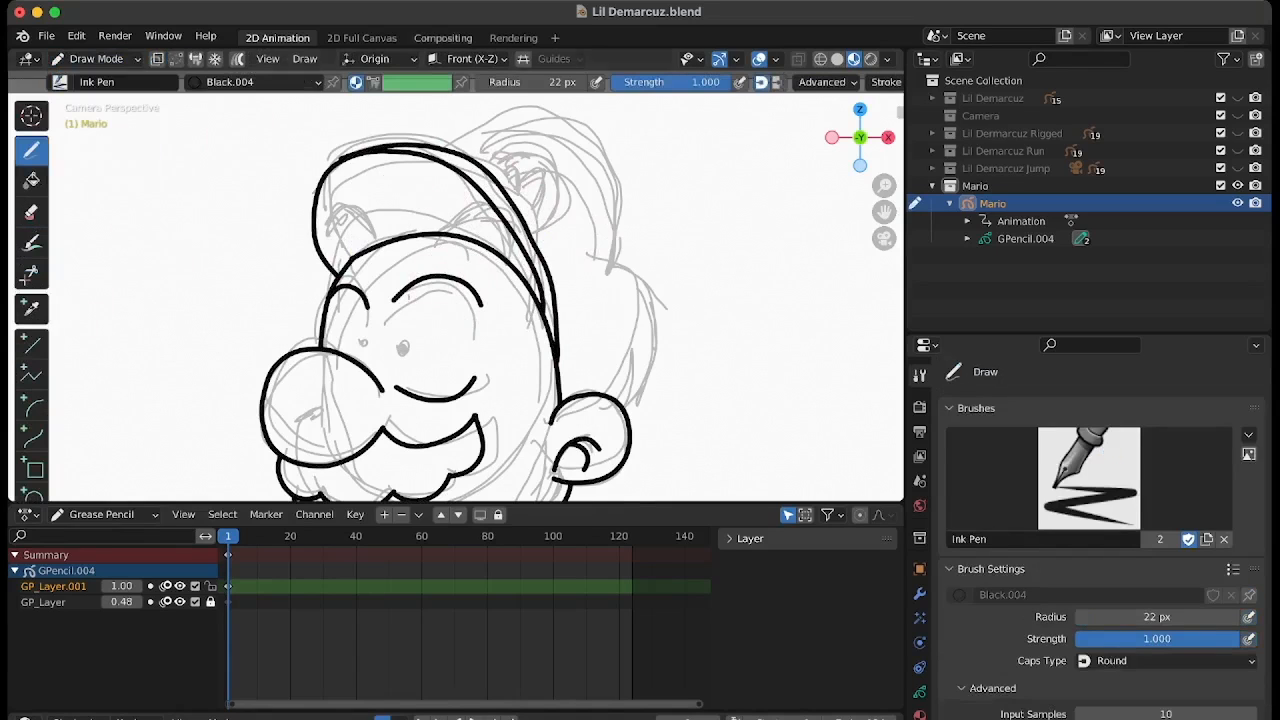
left_click_drag(440, 142, 605, 292)
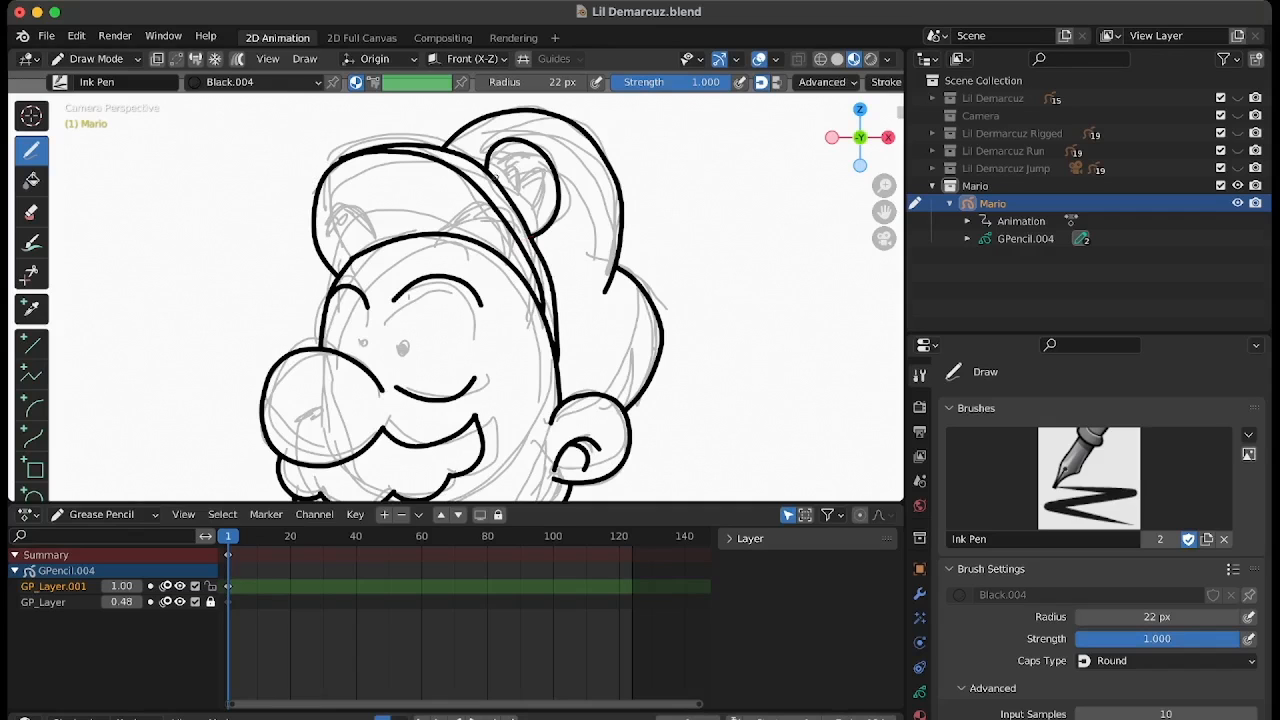
scroll(518, 228, "down", 5)
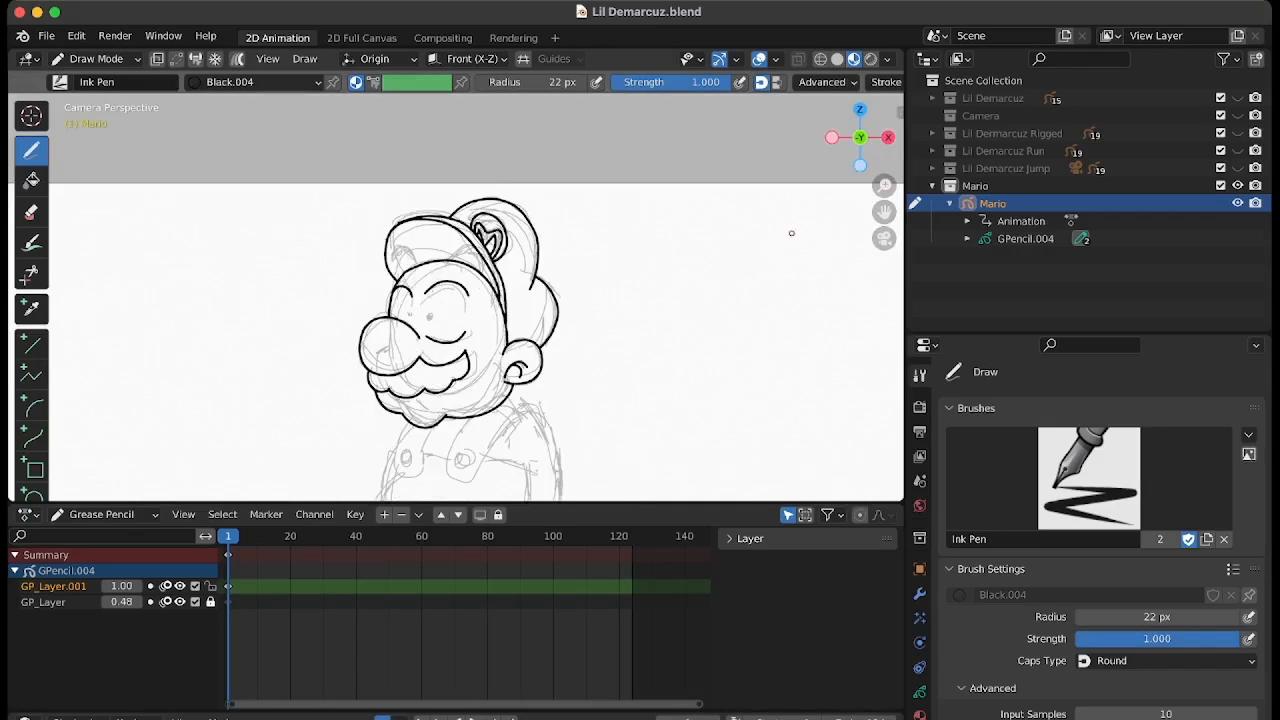
Add a new layer and ink the near arm's sleeve and the glove cuff on it.
left_click(384, 515)
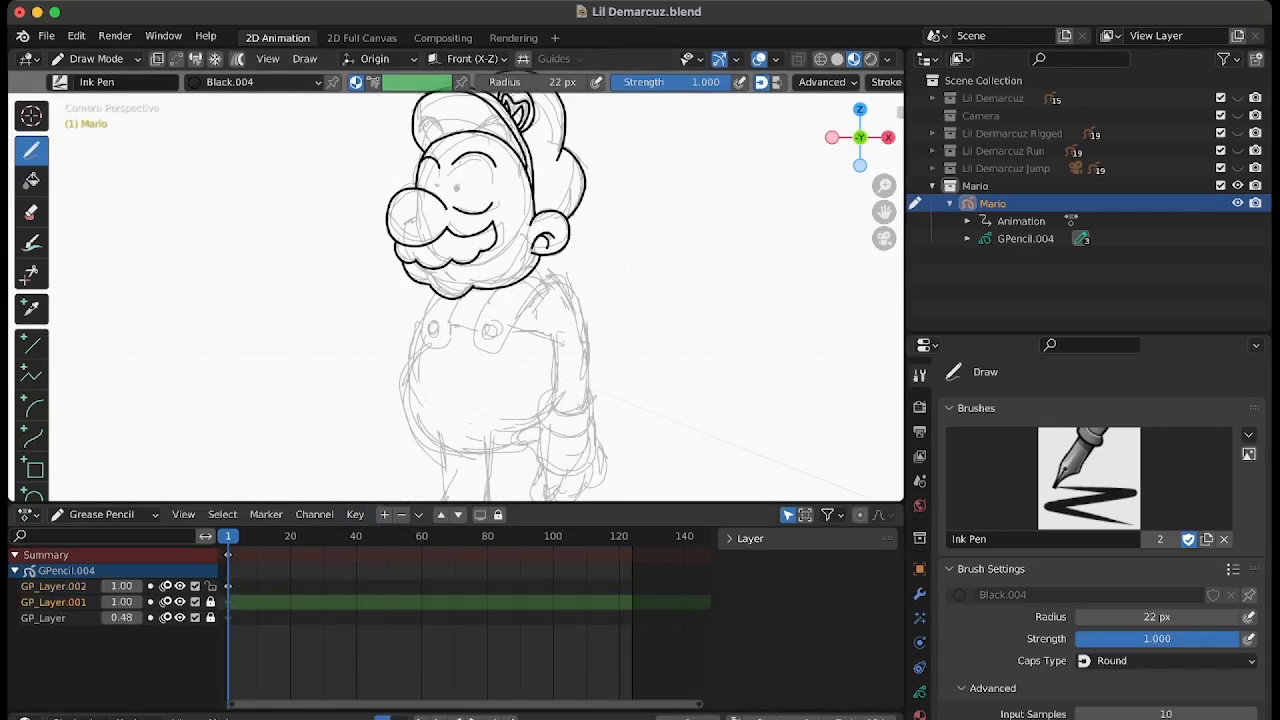
scroll(437, 350, "up", 6)
scroll(500, 250, "down", 3)
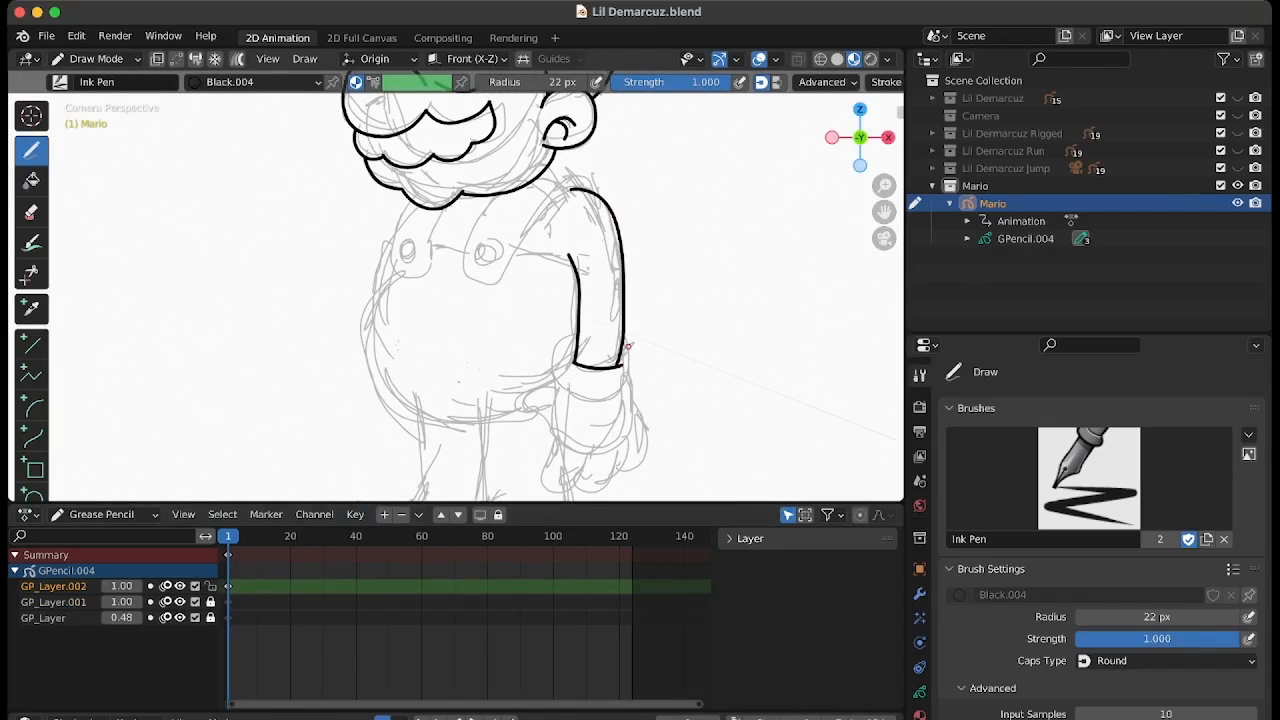
scroll(628, 346, "up", 3)
left_click_drag(571, 302, 595, 423)
left_click_drag(655, 300, 630, 423)
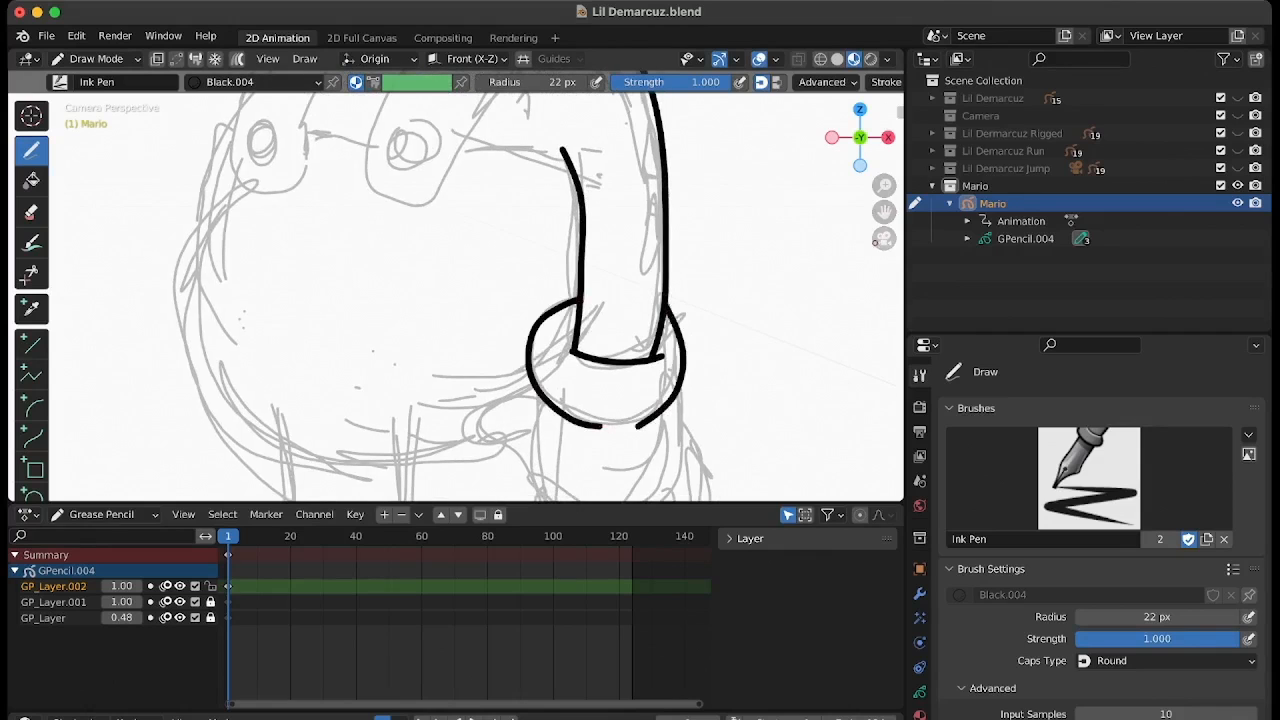
Ink the gloved hand below the cuff, including the thumb and the separate fingers.
middle_click_drag(600, 420, 600, 315, "shift")
mouse_move(530, 287)
left_mouse_down()
mouse_move(522, 370)
mouse_move(600, 392)
left_mouse_up()
left_click_drag(652, 384, 598, 482)
left_click_drag(668, 345, 632, 460)
left_click_drag(665, 272, 684, 345)
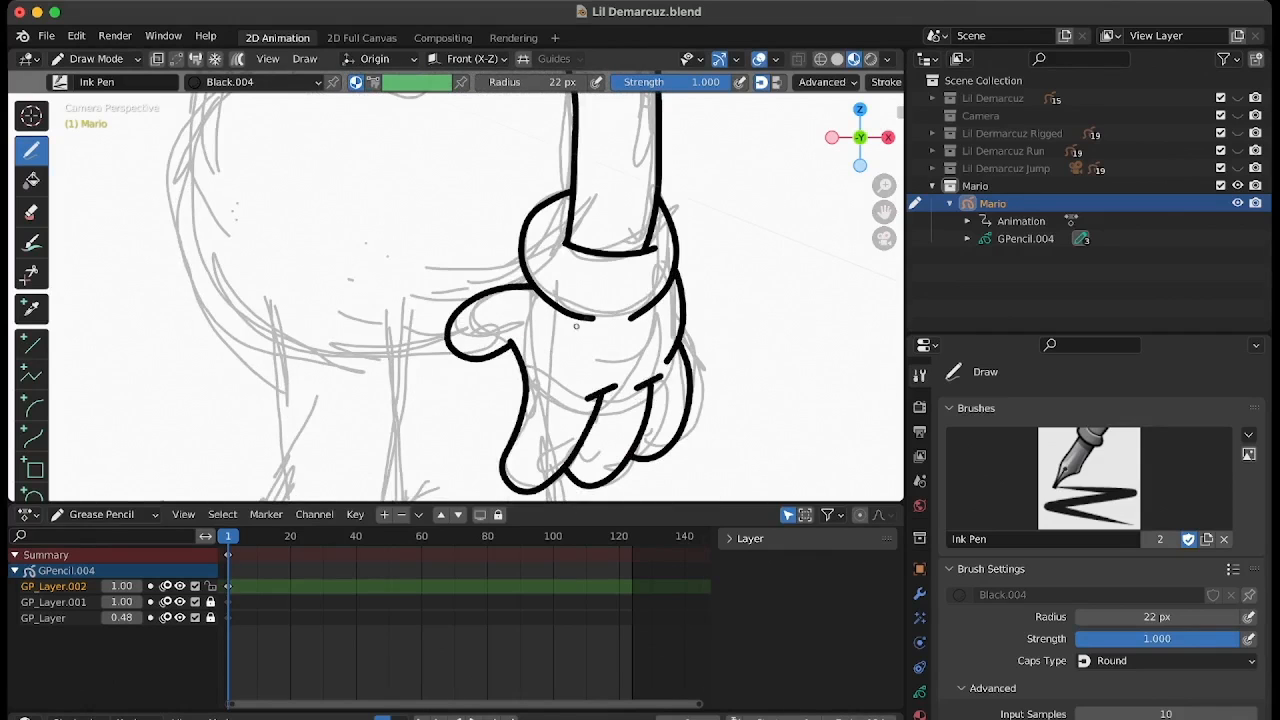
scroll(576, 326, "down", 6)
scroll(650, 300, "up", 5)
scroll(775, 248, "down", 2)
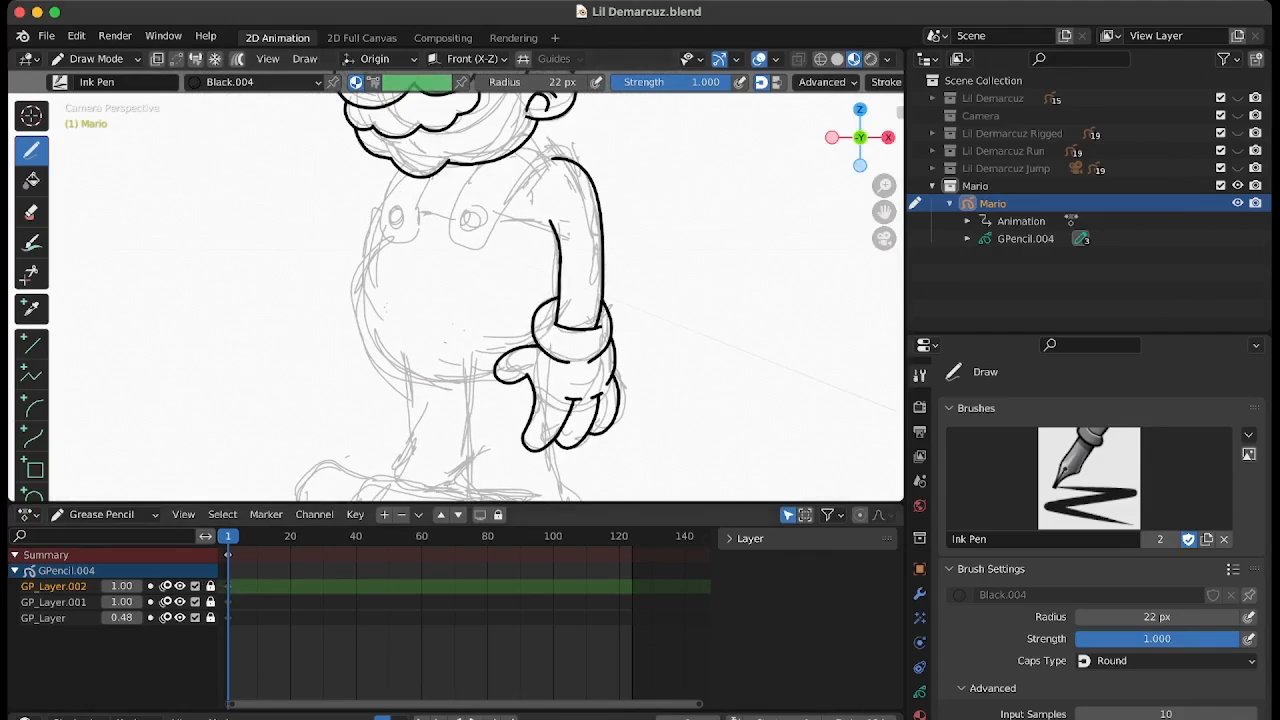
Hide the arm layer and ink the two overall straps on a new layer.
left_click(180, 586)
left_click(384, 515)
left_click_drag(884, 185, 884, 150)
left_click_drag(884, 211, 900, 366)
mouse_move(374, 206)
left_mouse_down()
mouse_move(446, 210)
mouse_move(674, 170)
left_mouse_up()
left_click_drag(884, 185, 884, 197)
left_click_drag(884, 211, 937, 163)
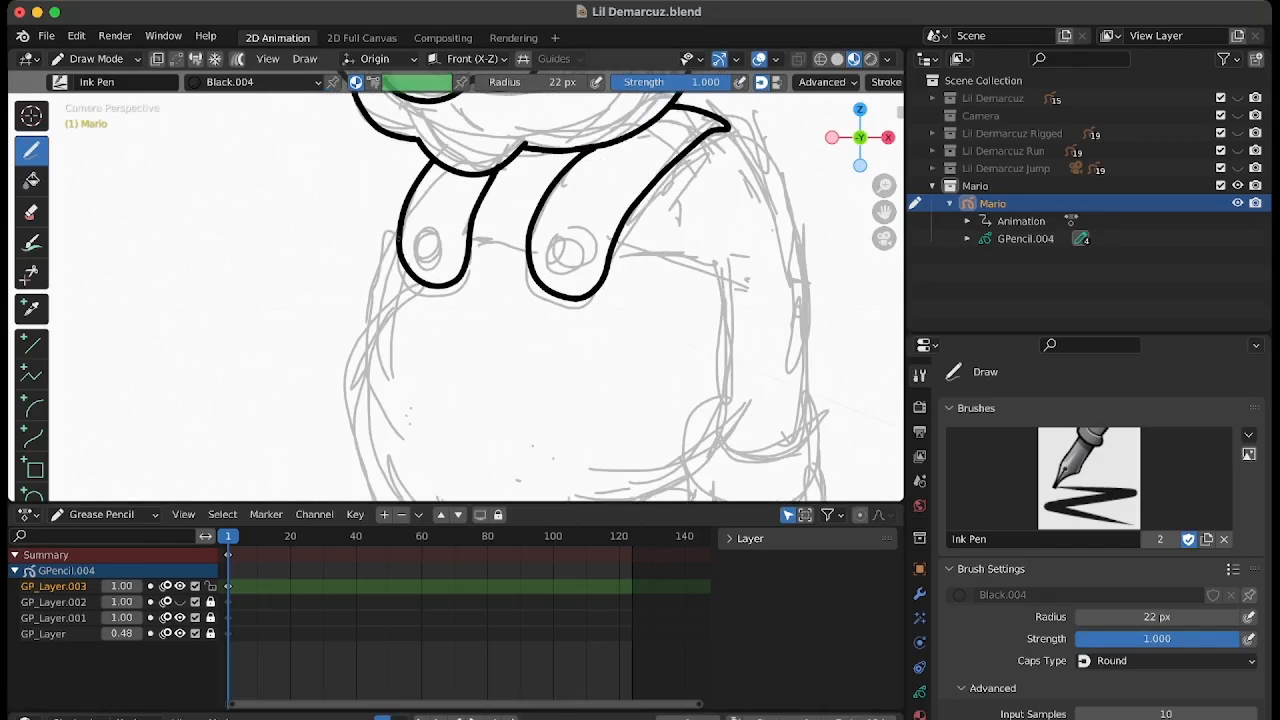
Ink the round belly outline from below the far strap down to the top of the legs.
left_click_drag(884, 211, 884, 75)
mouse_move(383, 168)
left_mouse_down()
mouse_move(443, 374)
mouse_move(570, 394)
left_mouse_up()
mouse_move(884, 211)
left_mouse_down()
mouse_move(874, 220)
mouse_move(757, 131)
left_mouse_up()
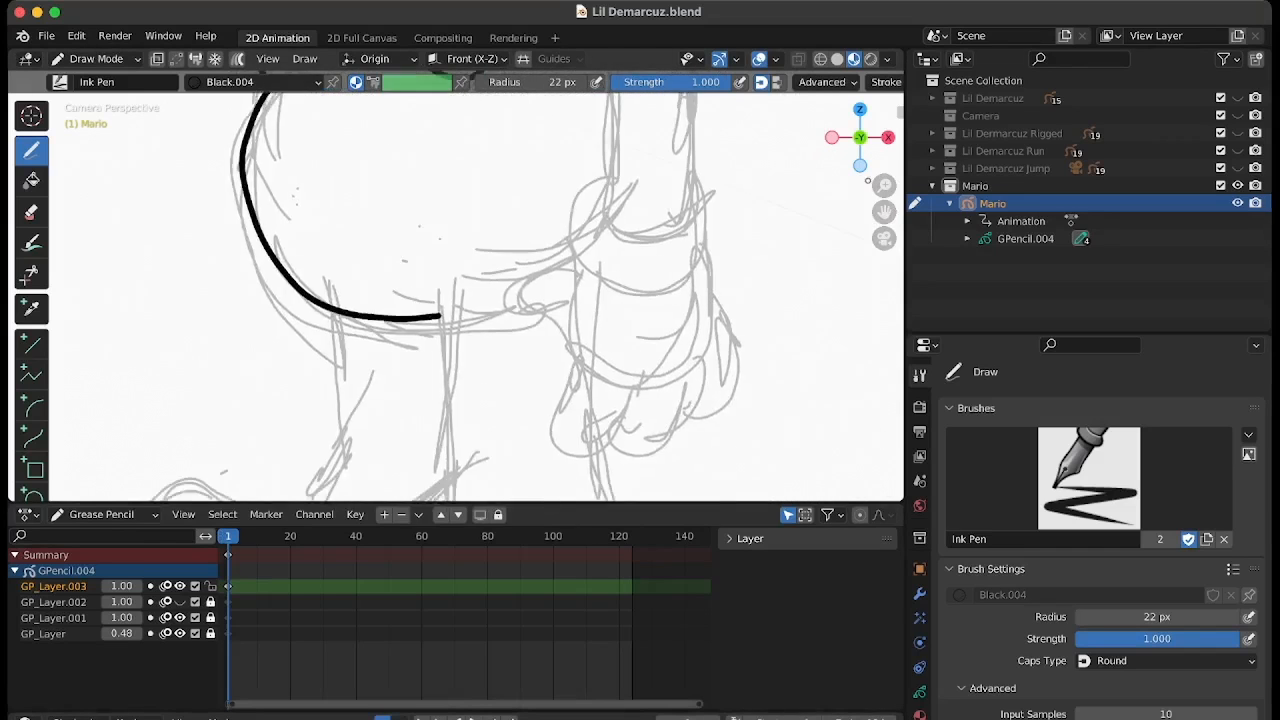
Ink a round button on each of the two overall straps.
mouse_move(884, 185)
left_mouse_down()
mouse_move(884, 250)
mouse_move(884, 107)
left_mouse_up()
left_click_drag(884, 211, 829, 495)
left_click_drag(884, 185, 884, 130)
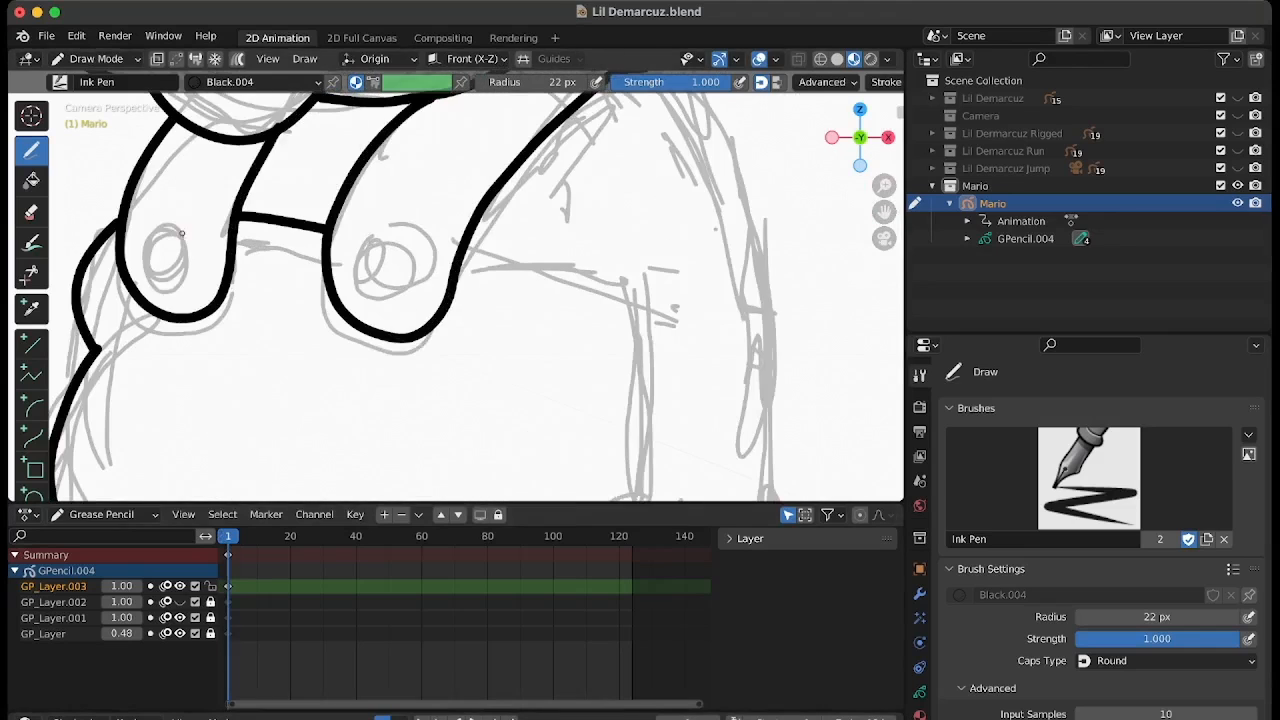
left_click_drag(182, 231, 168, 287)
left_click_drag(178, 232, 170, 280)
mouse_move(384, 228)
left_mouse_down()
mouse_move(369, 289)
mouse_move(386, 224)
left_mouse_up()
left_click_drag(402, 232, 390, 290)
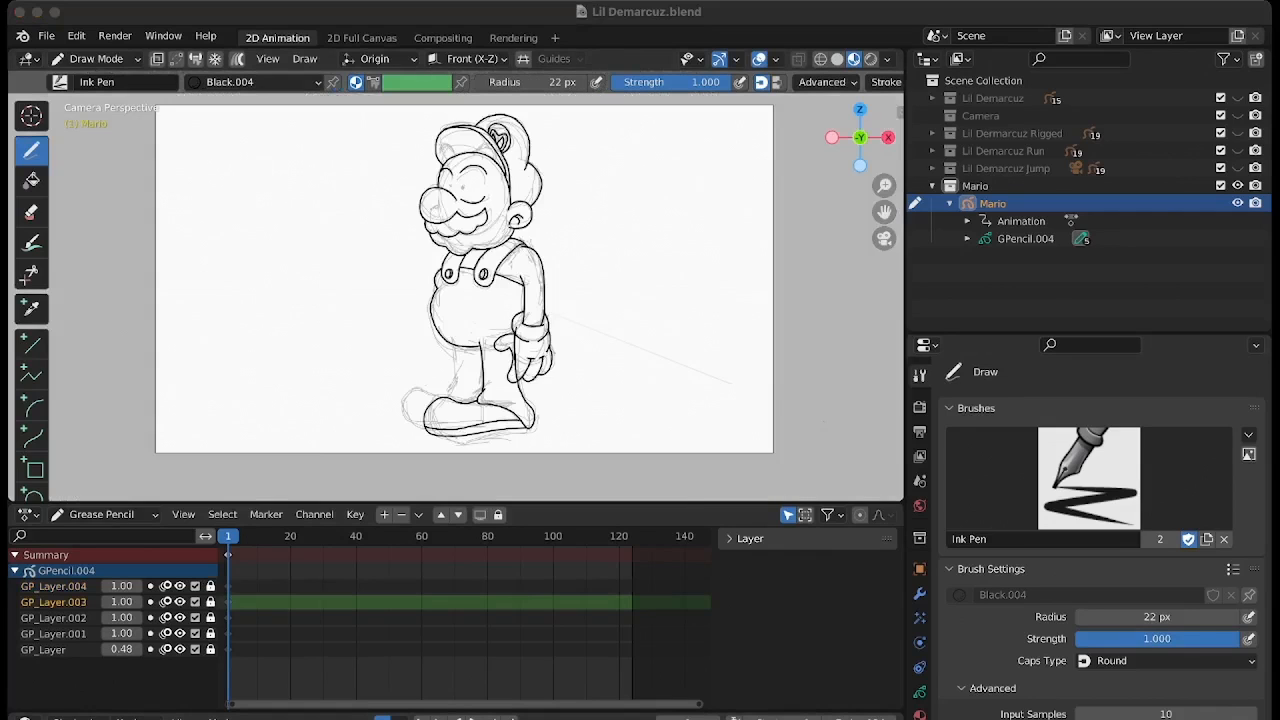
Unlock GP_Layer.003 and replace the far shoulder curve, erasing it in Stroke mode and redrawing it with the Ink Pen.
scroll(480, 300, "up", 5)
key("Tab")
left_click(60, 59)
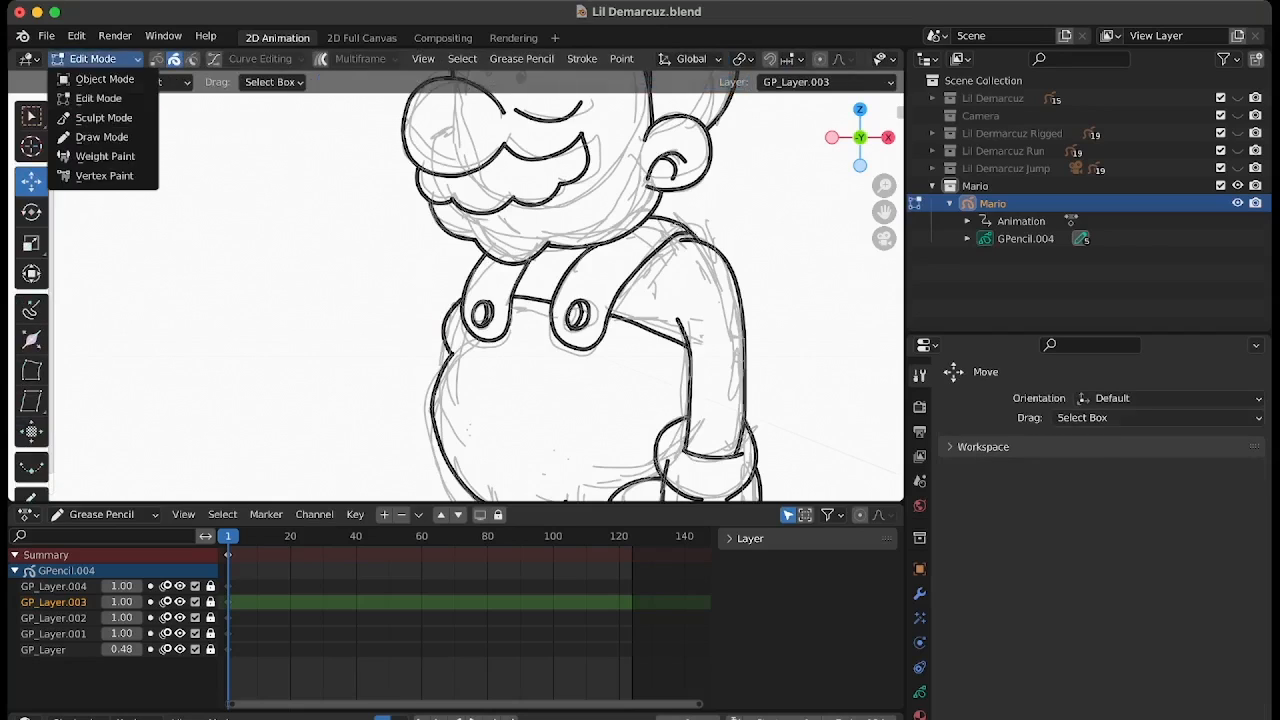
left_click(95, 134)
left_click(497, 82)
left_click(444, 314)
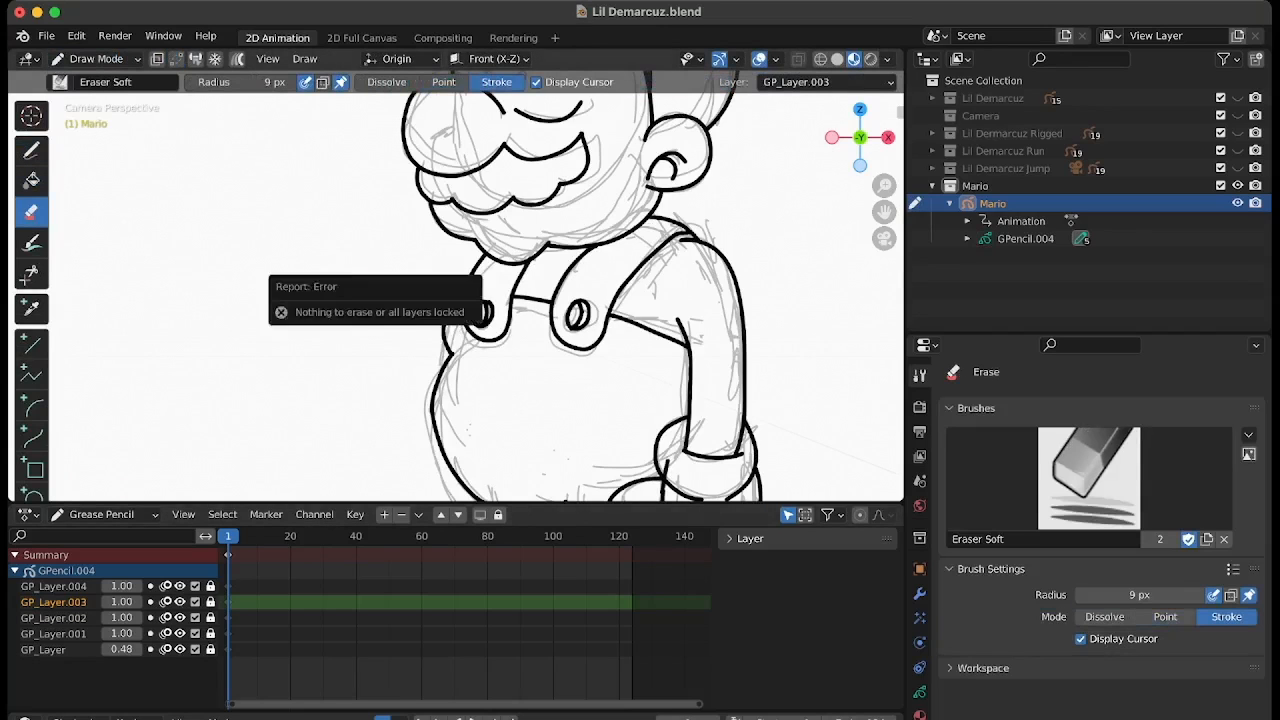
left_click(210, 602)
left_click(444, 320)
left_click(31, 151)
left_click_drag(477, 266, 439, 300)
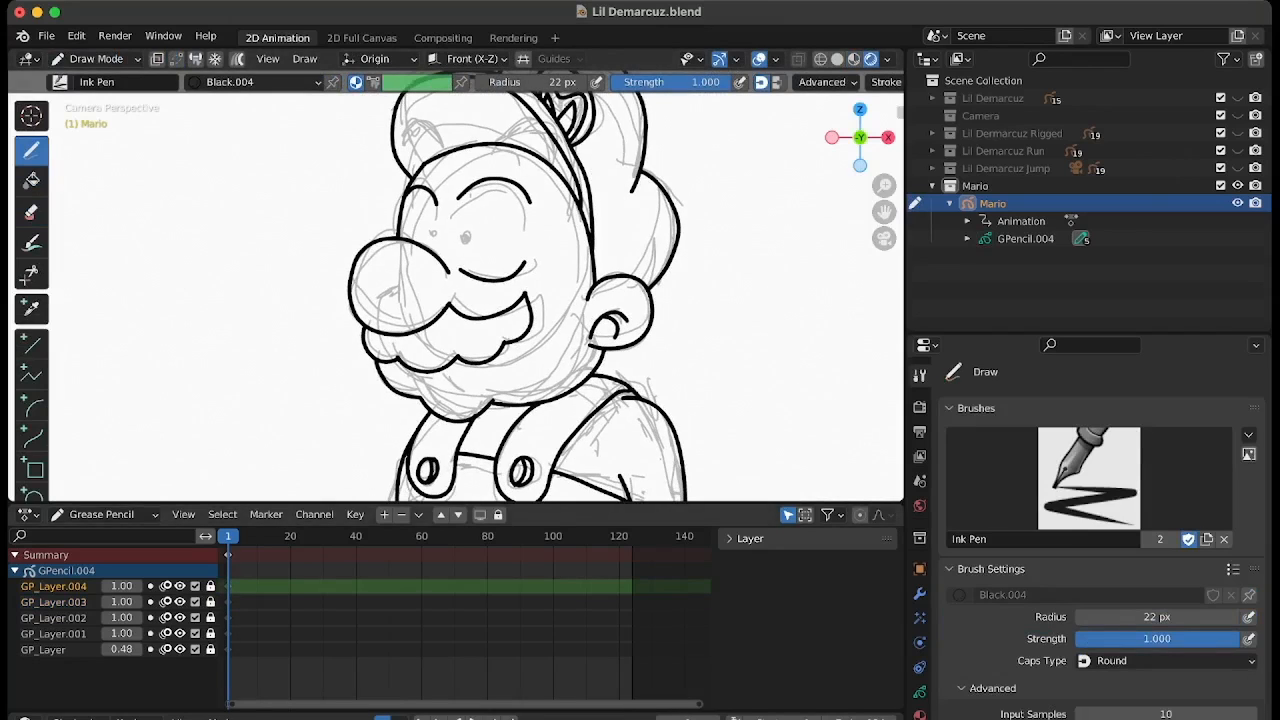
Add a new layer, with the other inked layers hidden, and draw both eyebrows over the sketch.
left_click(384, 514)
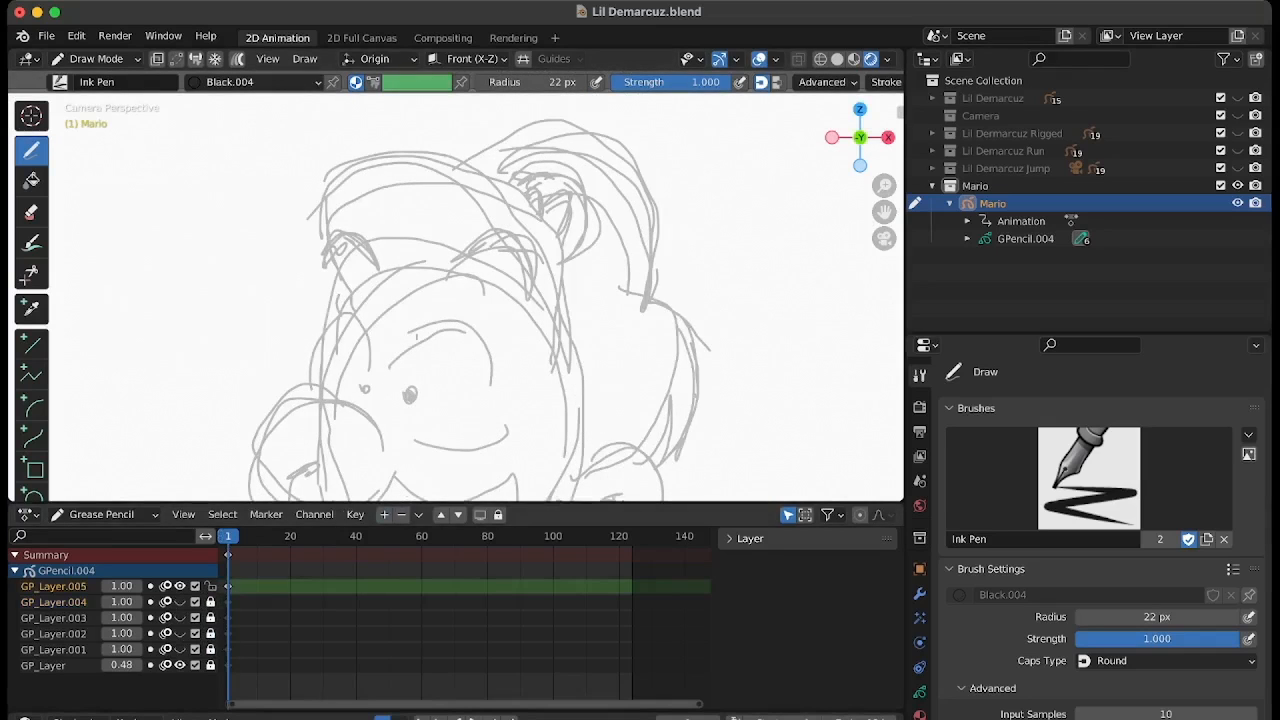
left_click_drag(457, 271, 571, 300)
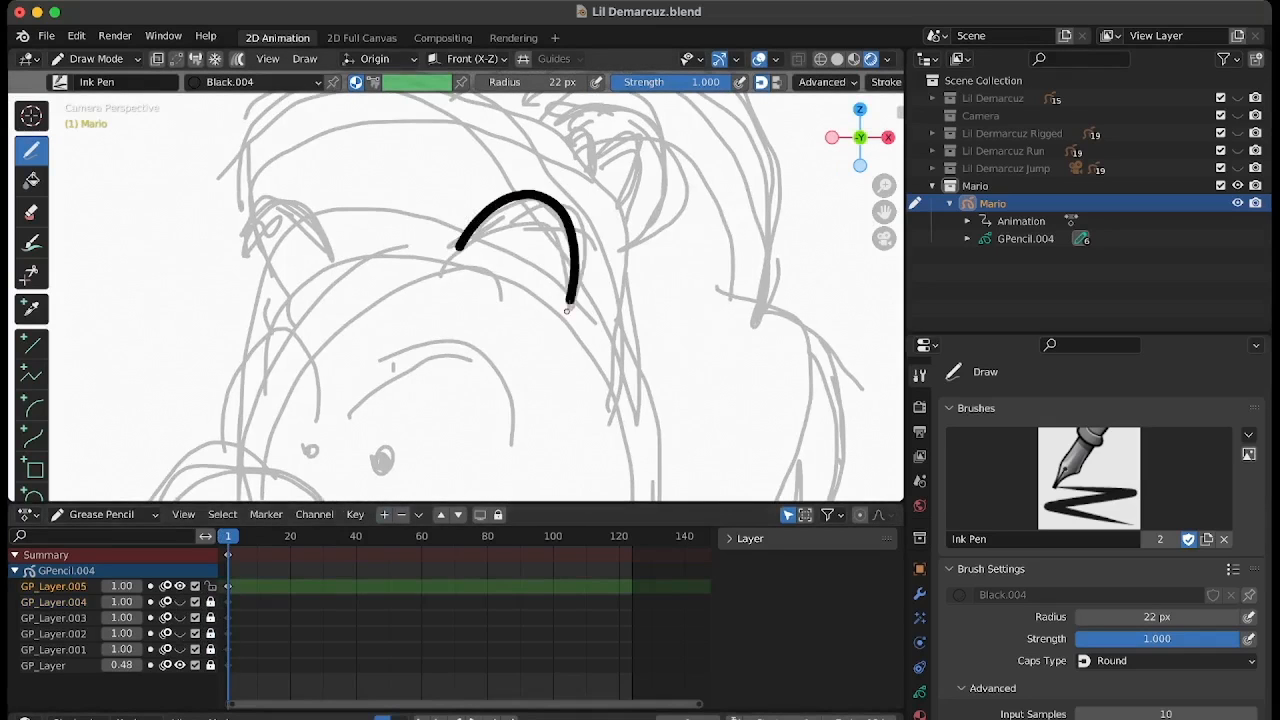
left_click_drag(243, 257, 300, 243)
scroll(758, 291, "down", 6)
scroll(700, 330, "down", 3)
scroll(691, 200, "up", 5)
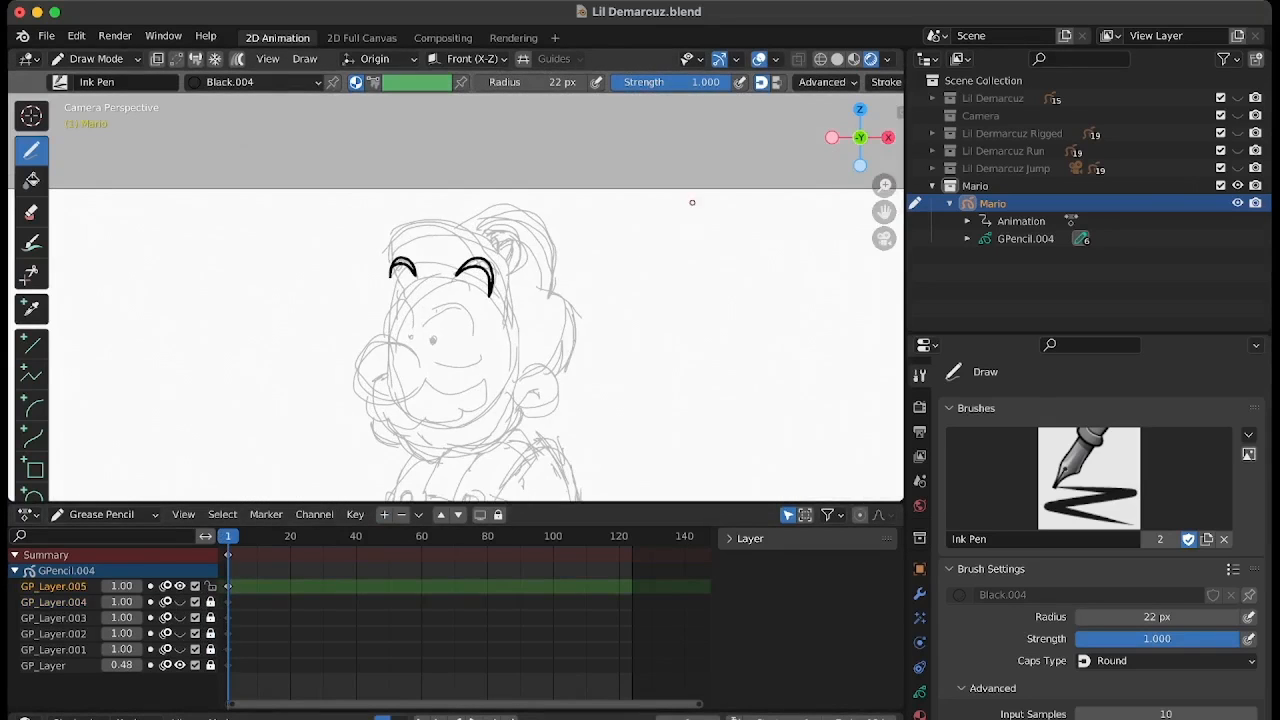
Draw the near eye's pupil on GP_Layer.006 with the Circle tool.
scroll(807, 187, "down", 1)
scroll(807, 187, "down", 2)
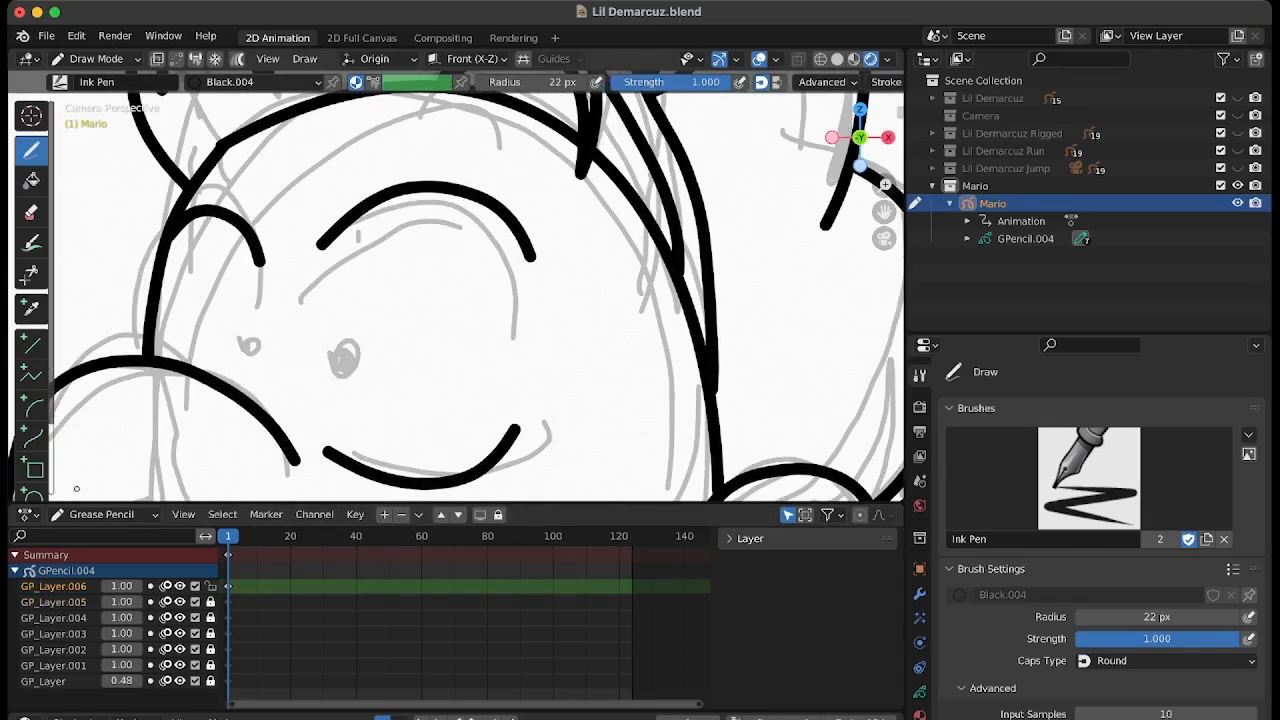
left_click(35, 494)
left_click_drag(336, 347, 368, 375)
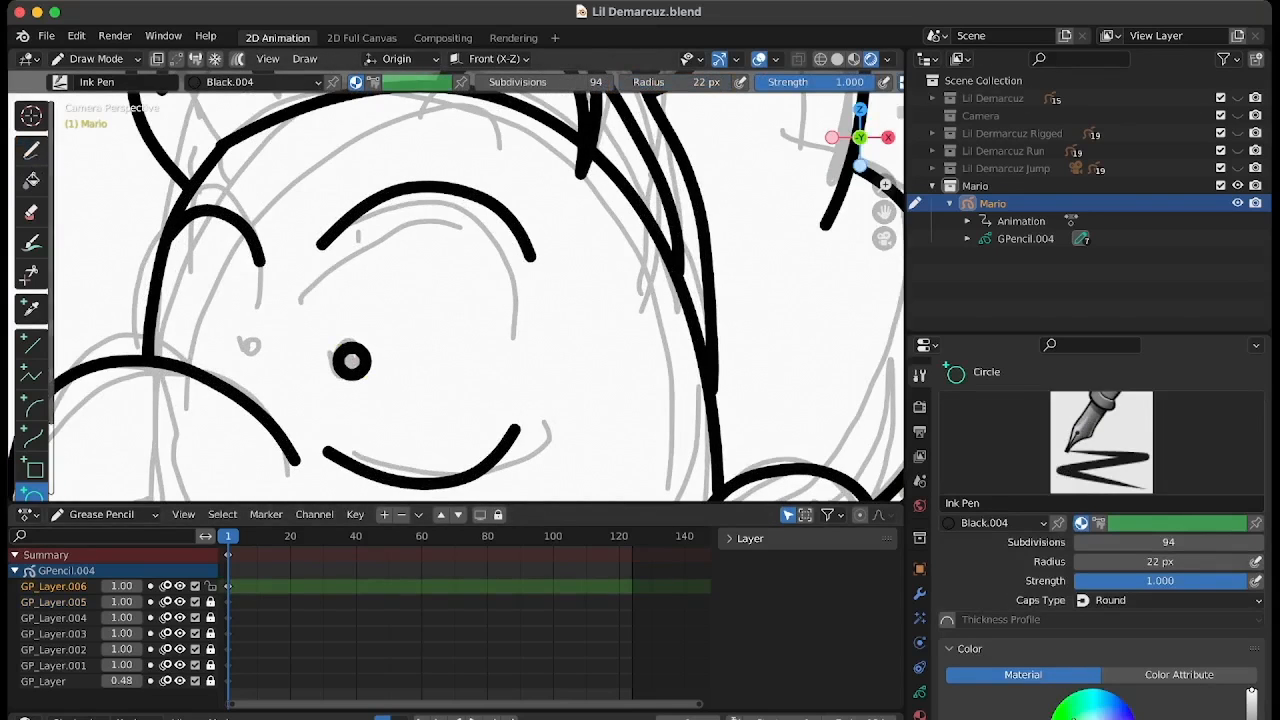
Copy the pupil circle in Edit Mode, paste it, and move the copy about 0.18 m across to the far eye.
key("Tab")
left_click_drag(325, 318, 402, 386)
left_click(521, 58)
left_click(533, 207)
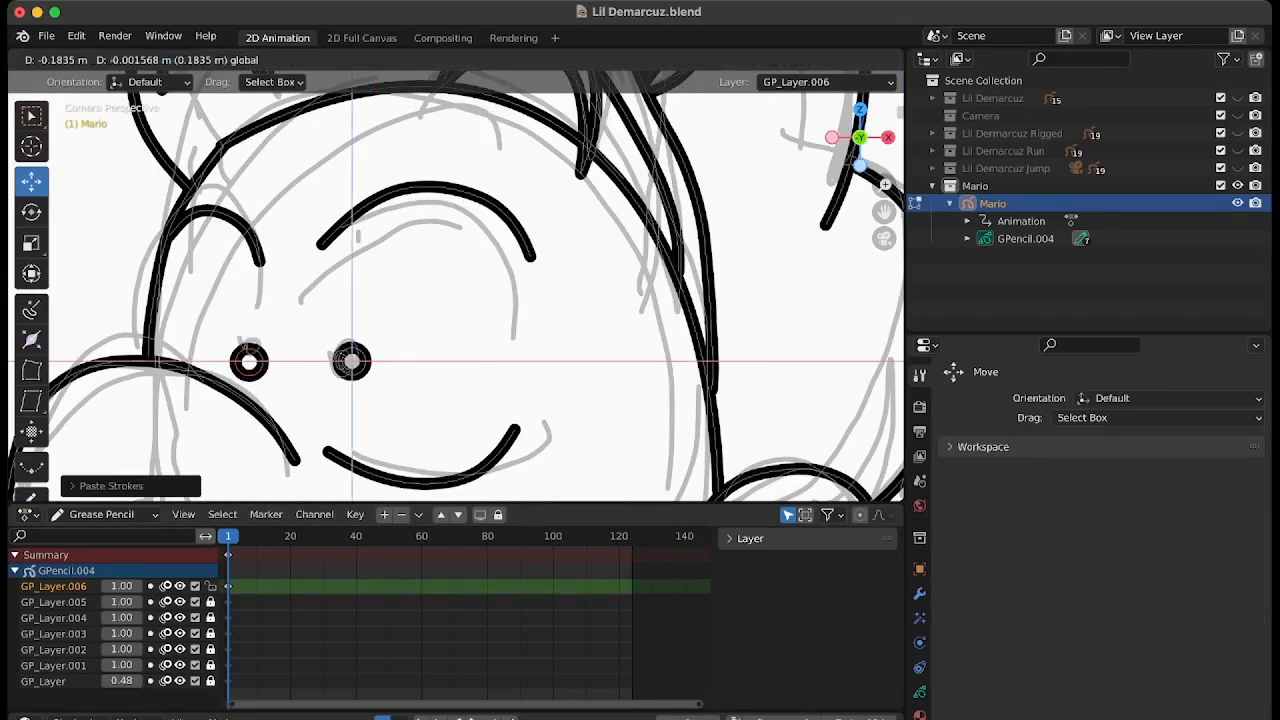
left_click(249, 357)
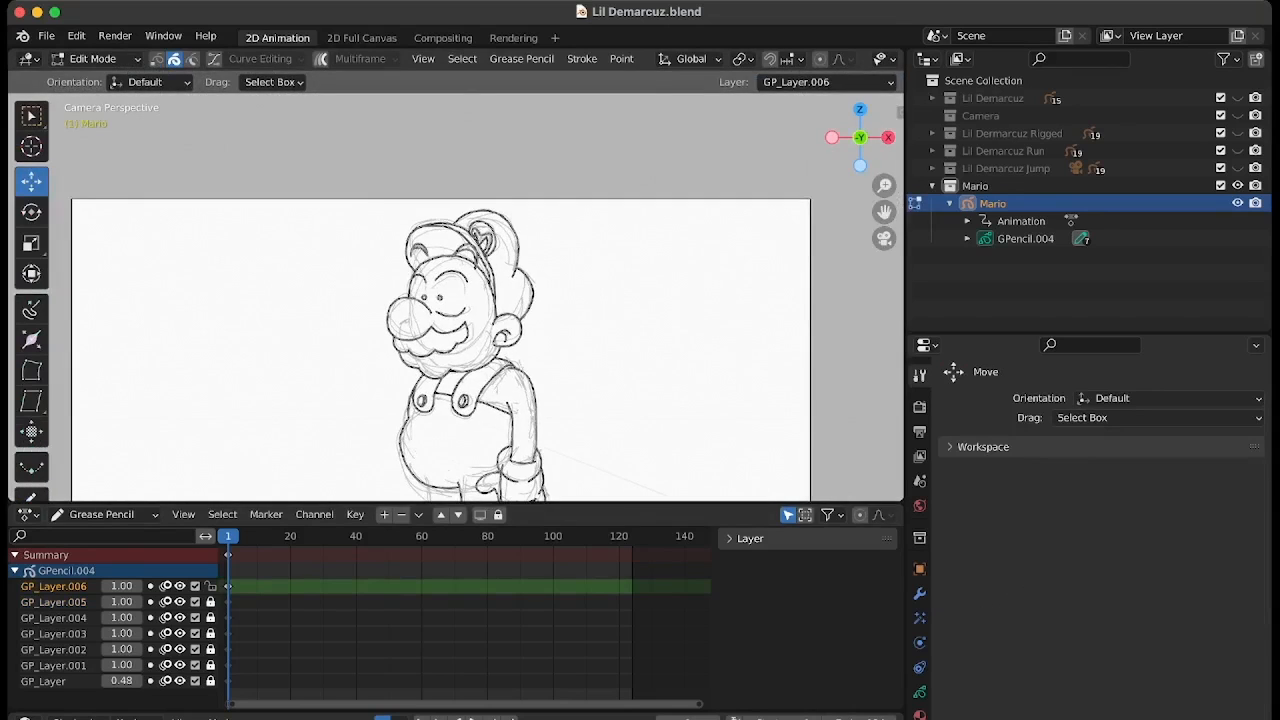
Lock the pupil layer and make the eyebrow layer GP_Layer.005 active.
left_click(53, 601)
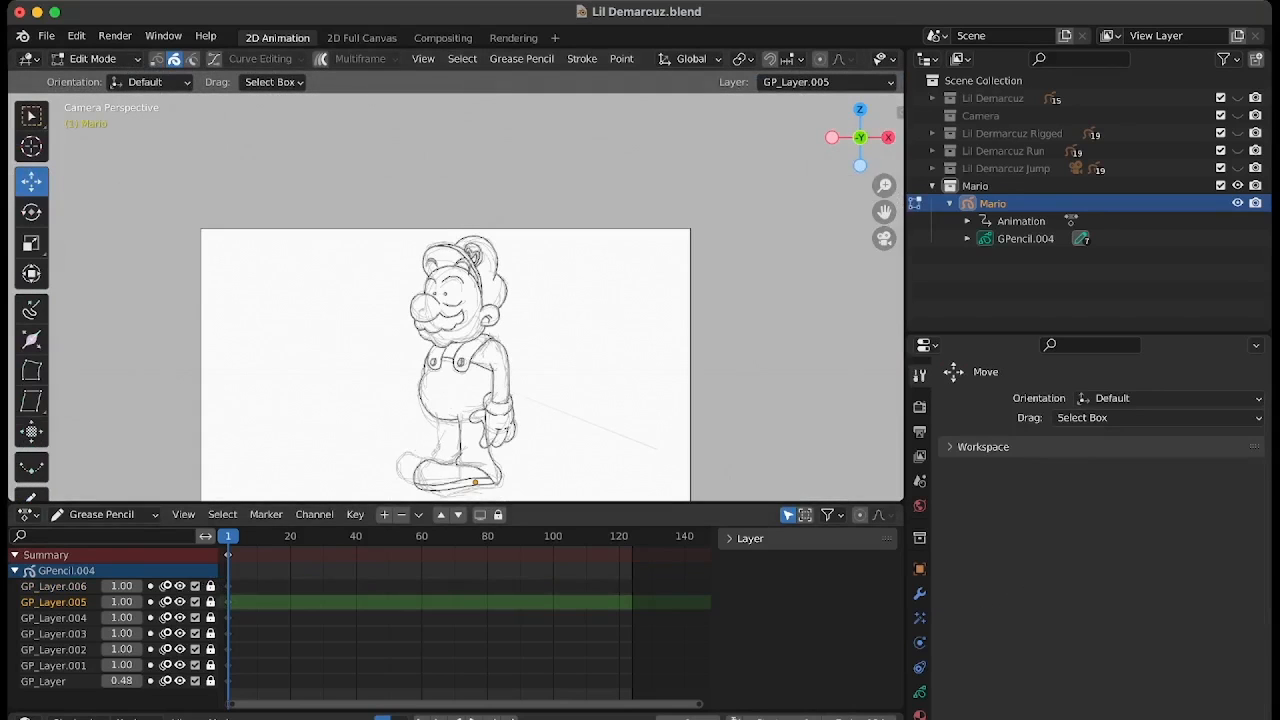
left_click_drag(884, 185, 884, 156)
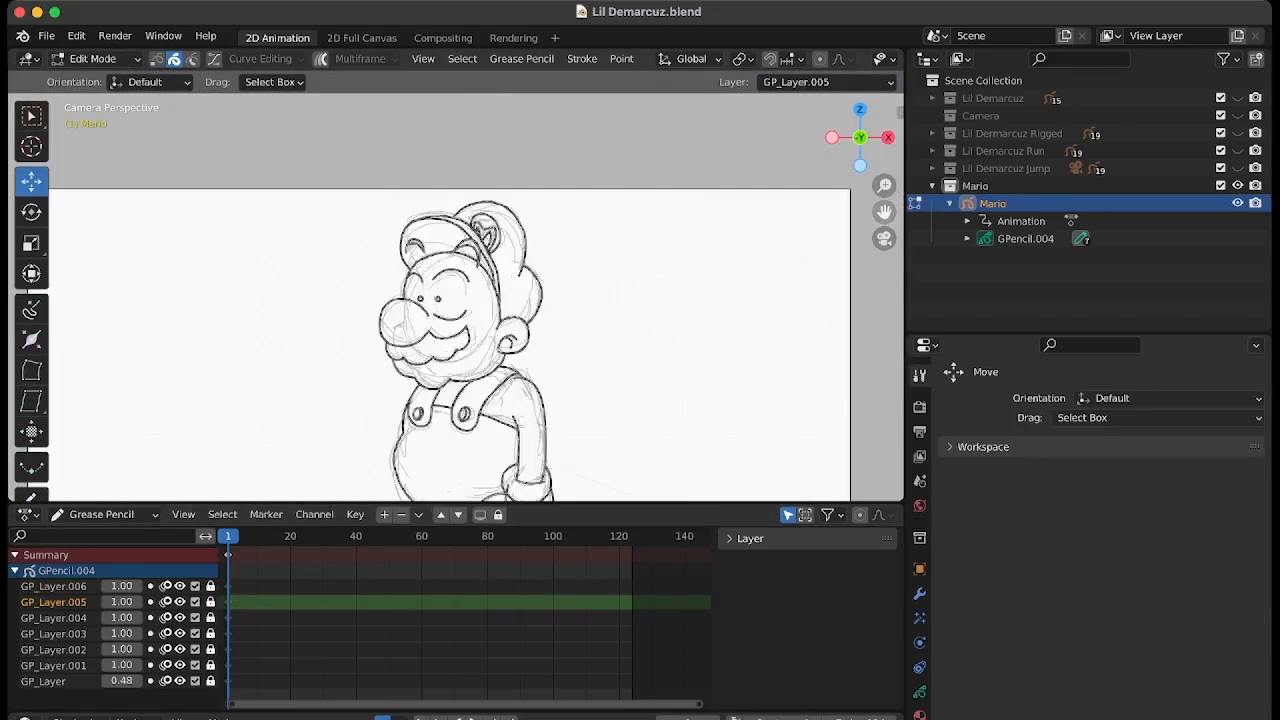
Delete the eyebrow strokes from the head layer GP_Layer.001 in Edit Mode, with the other layers hidden.
left_click_drag(884, 212, 898, 106)
left_click(932, 186)
left_click(1010, 262)
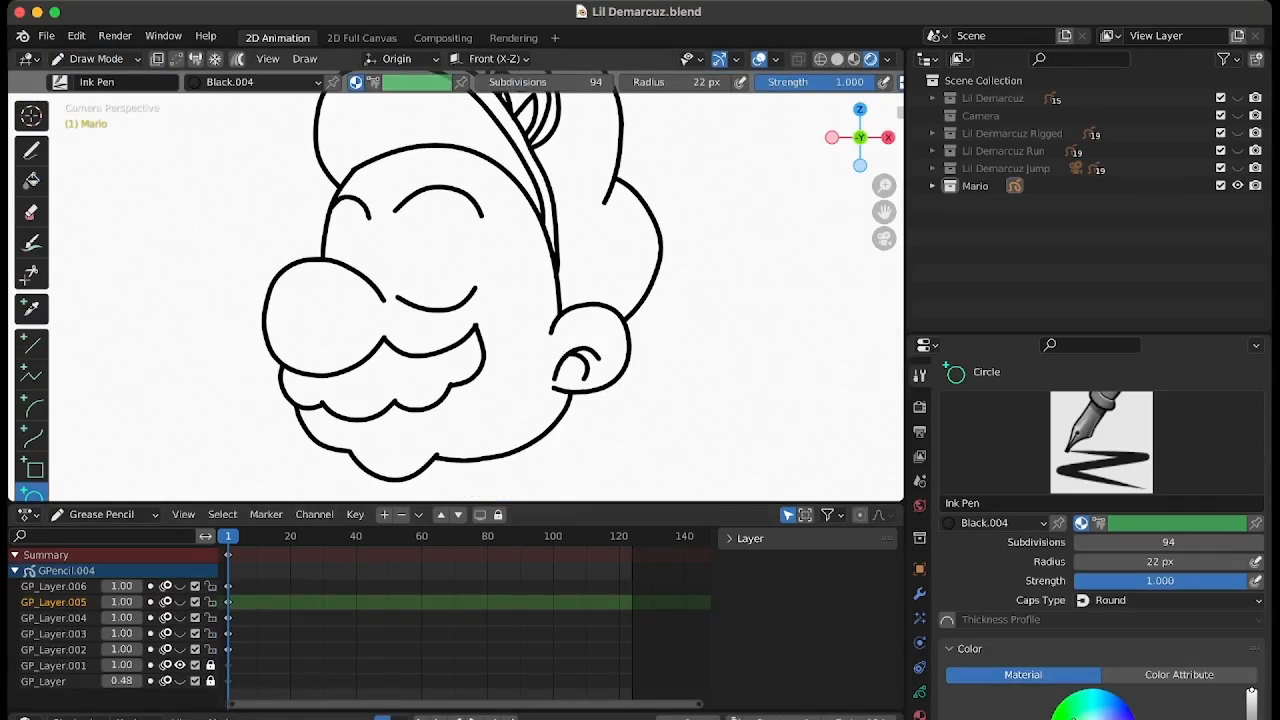
left_click(53, 665)
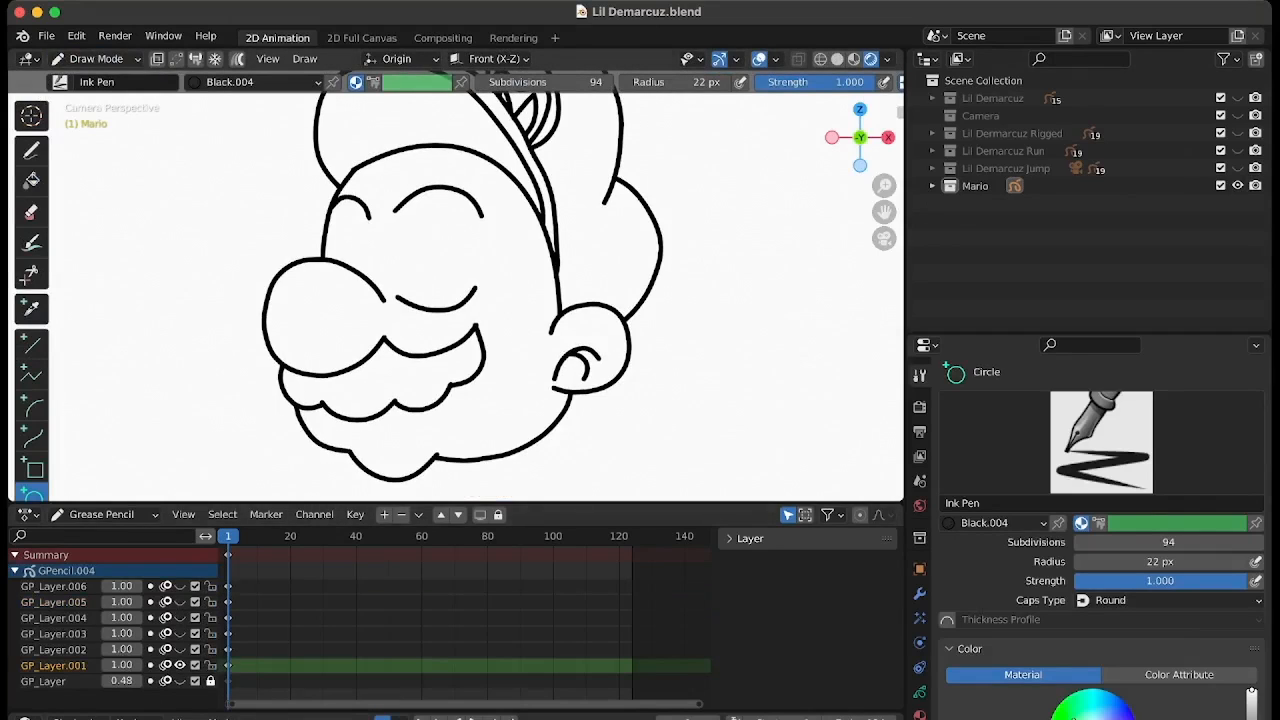
left_click(100, 59)
left_click(97, 99)
left_click_drag(465, 178, 362, 235)
key("x")
left_click(380, 246)
left_click(180, 665)
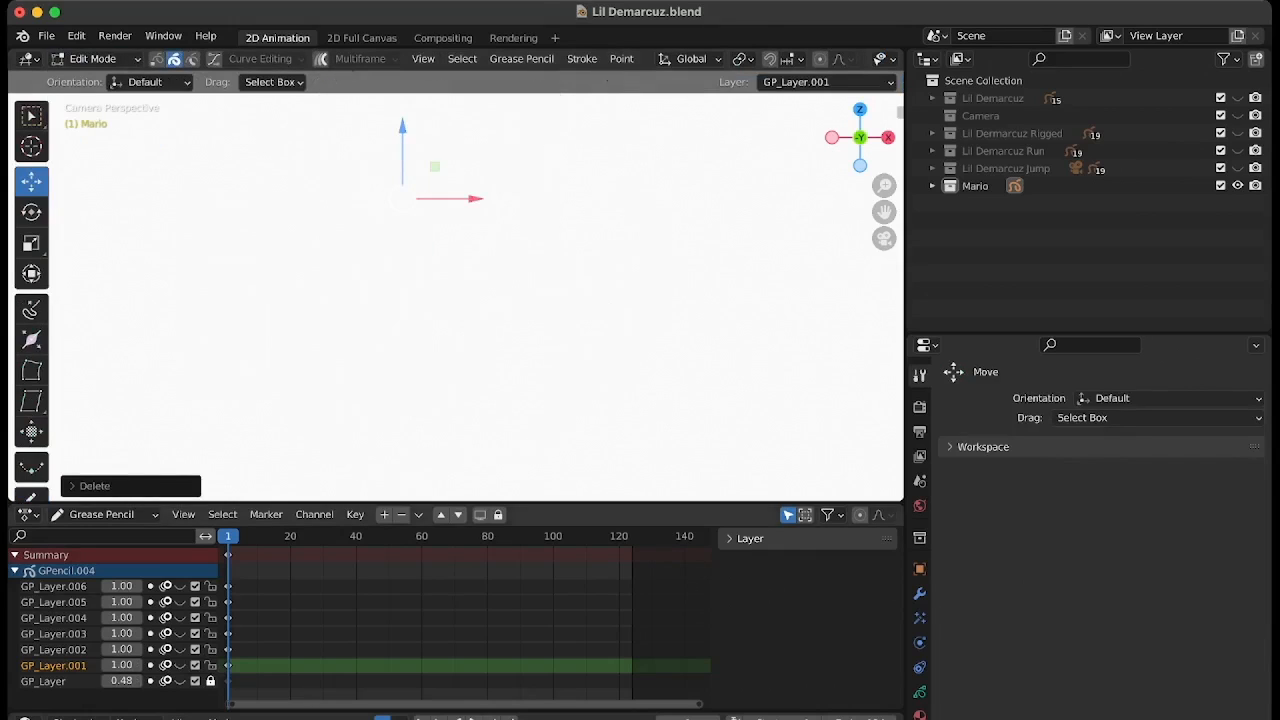
Add a new layer and ink the upper eye outlines over the sketch with the Draw tool.
left_click(384, 514)
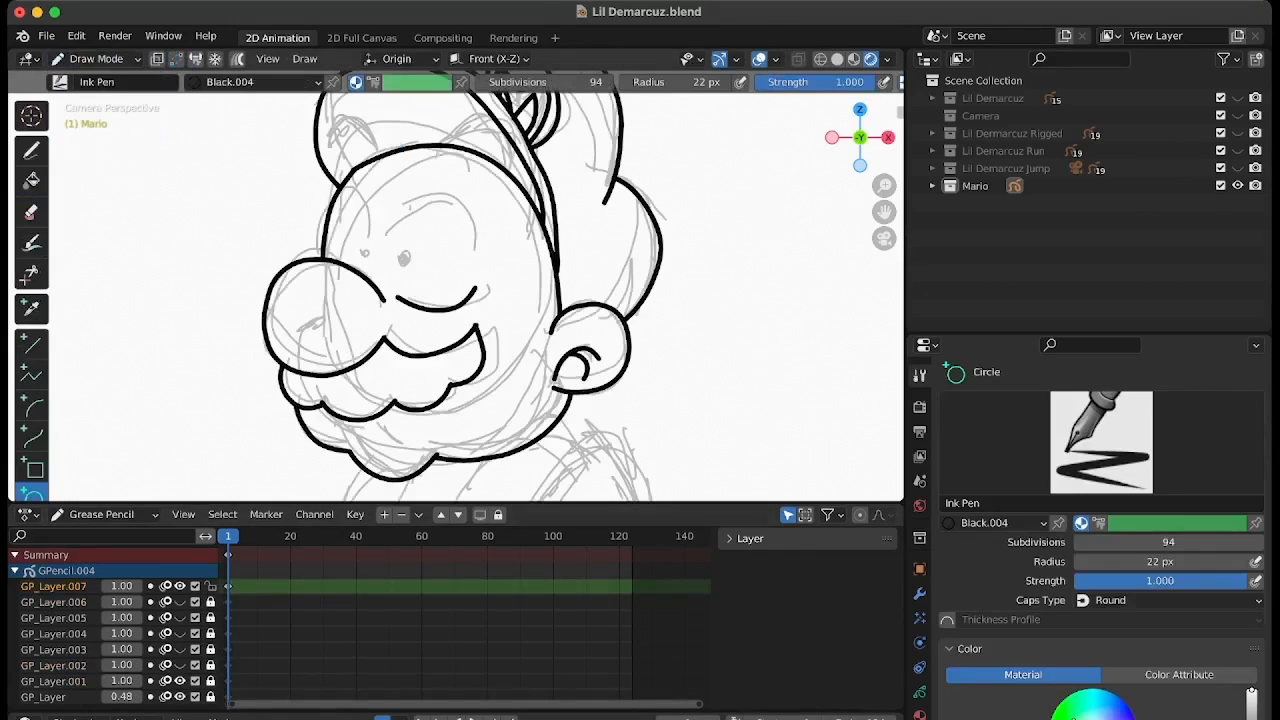
left_click(31, 150)
left_click_drag(402, 195, 485, 237)
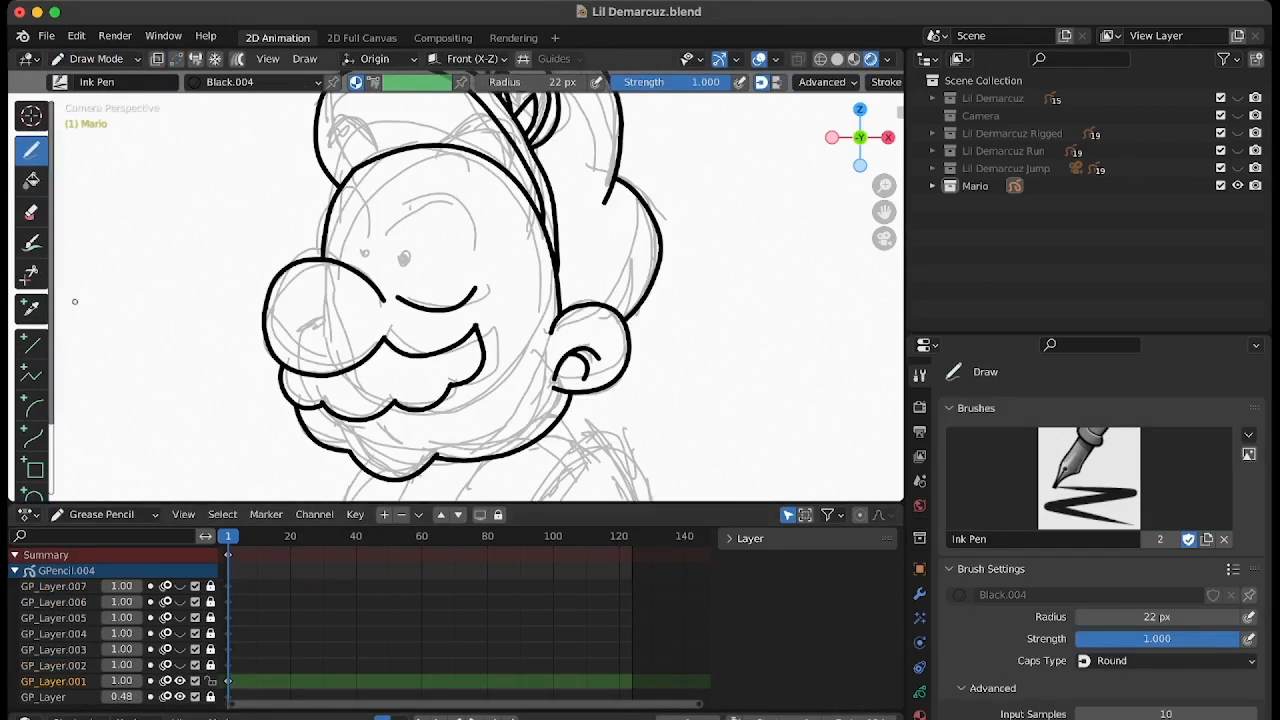
Erase the line under the near eye from the head layer and redraw it on GP_Layer.007.
key("e")
left_click(210, 586)
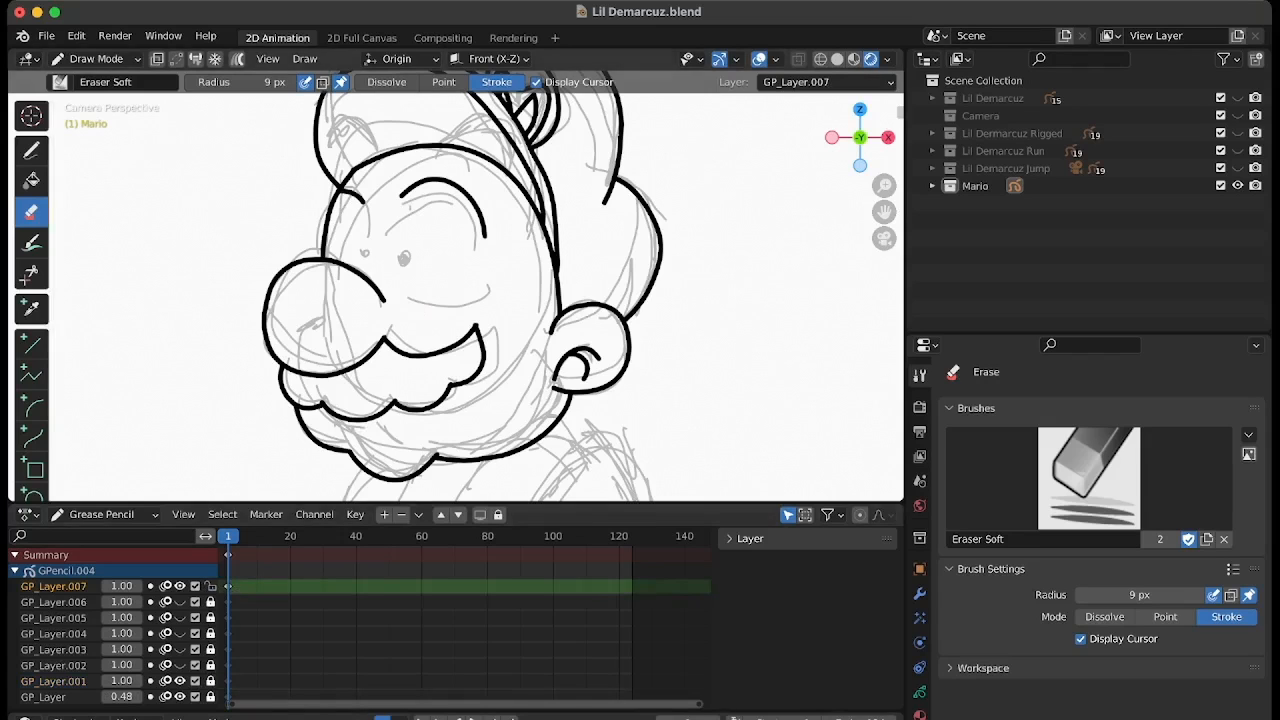
key("d")
left_click_drag(398, 299, 481, 287)
Ink two short crease lines beside the near eye on GP_Layer.001, undoing the unwanted attempts.
key("super+z")
key("super+z")
key("super+z")
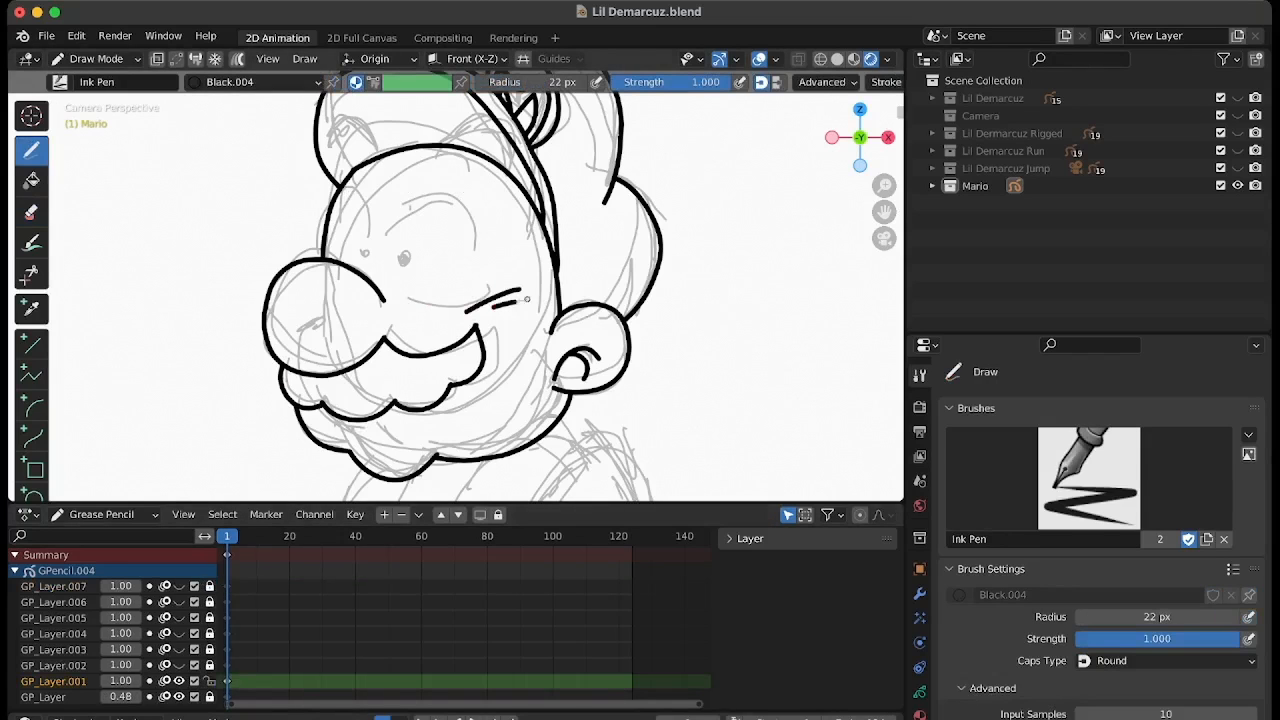
key("super+shift+z")
key("super+z")
Check the whole inked figure over the sketch by toggling the layers' visibility, and hide all layers.
key("Home")
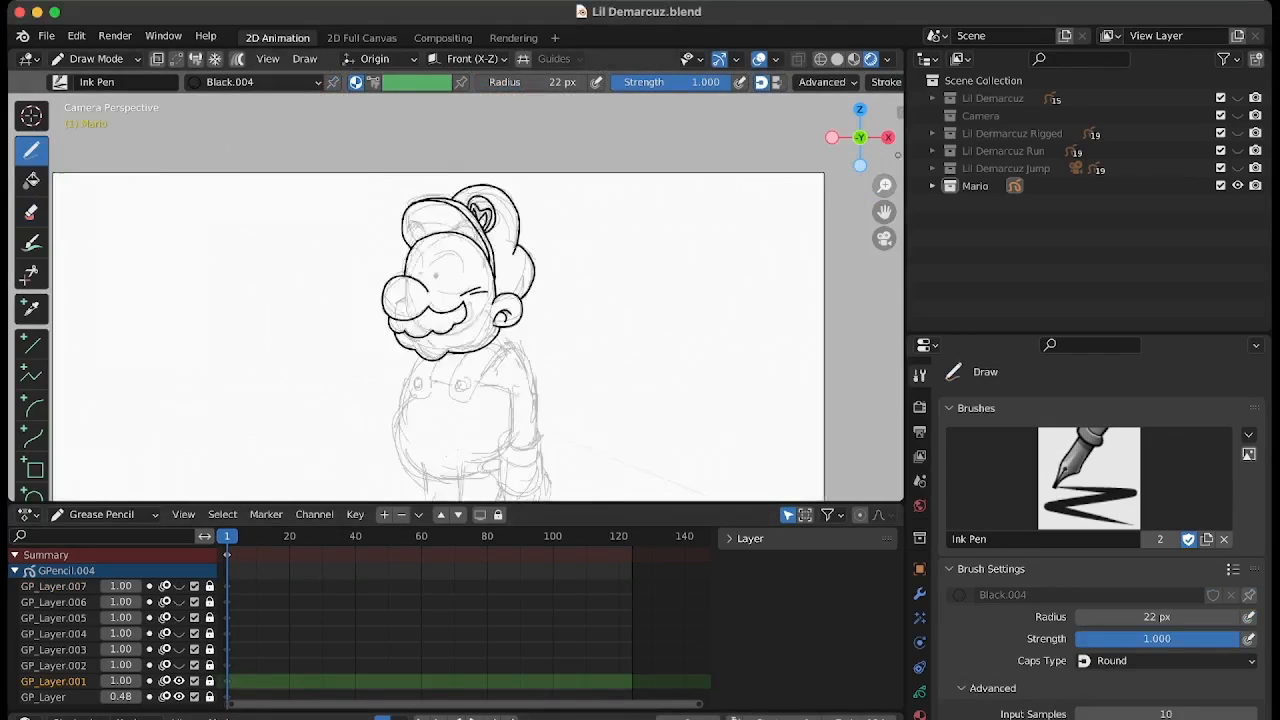
scroll(450, 300, "down", 3)
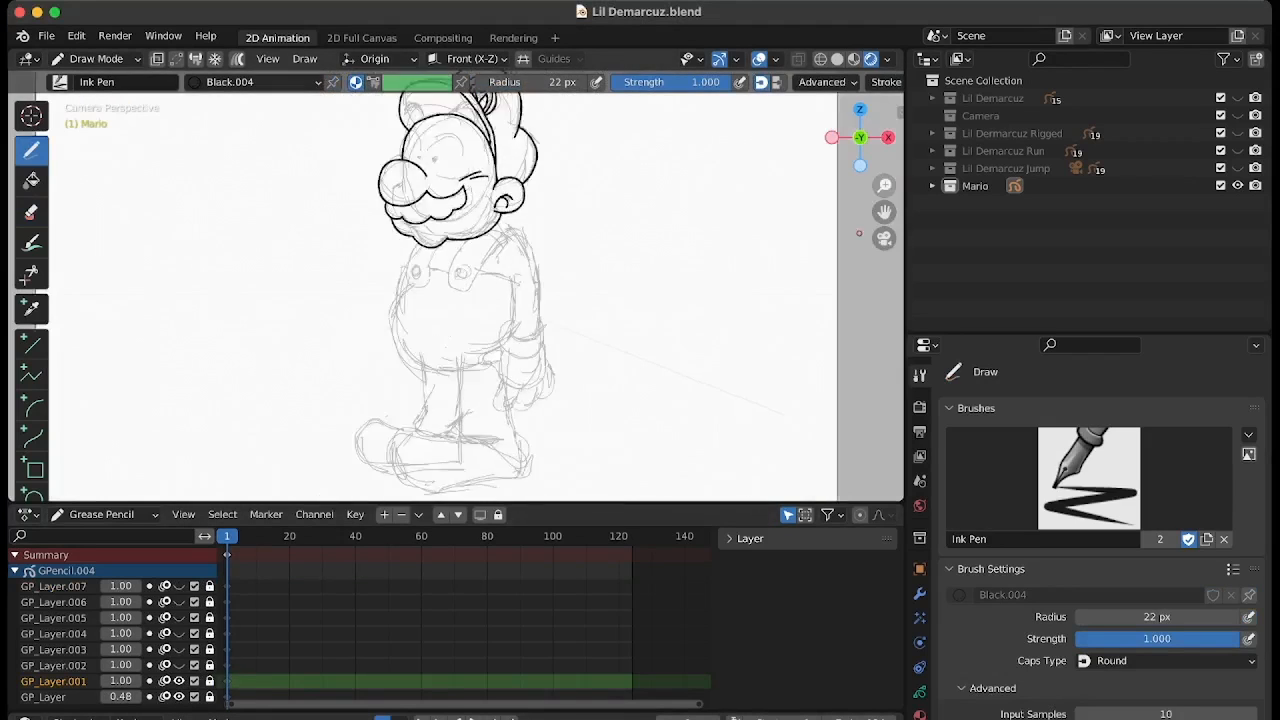
left_click(179, 586)
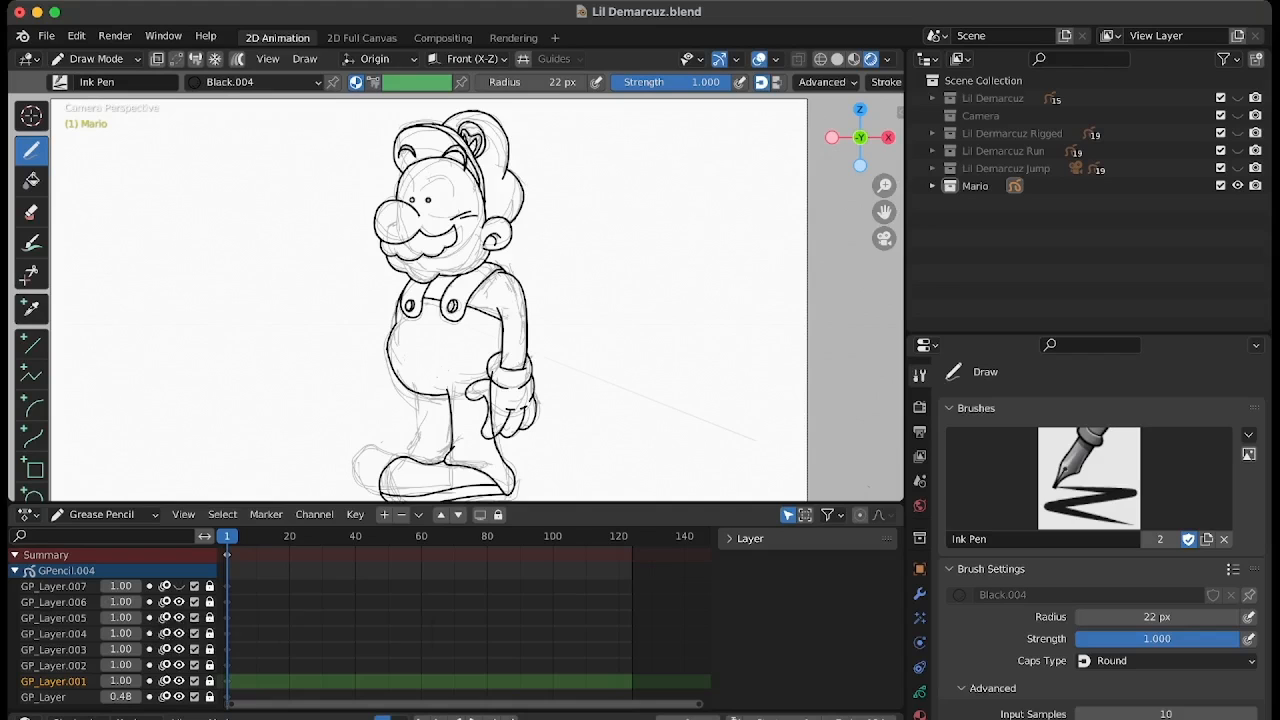
scroll(748, 216, "up", 4)
mouse_move(179, 697)
left_mouse_down()
mouse_move(179, 586)
mouse_move(179, 634)
left_mouse_up()
left_click(179, 618)
left_click(179, 634)
scroll(432, 428, "down", 6)
left_click(54, 634)
Show GP_Layer.001 and GP_Layer.002 and rename them head and arm.
left_click(179, 681)
double_click(54, 681)
type("head")
left_click(179, 665)
double_click(54, 665)
type("arm")
Show GP_Layer.003 and GP_Layer.004 and rename them body and leg.
left_click(179, 650)
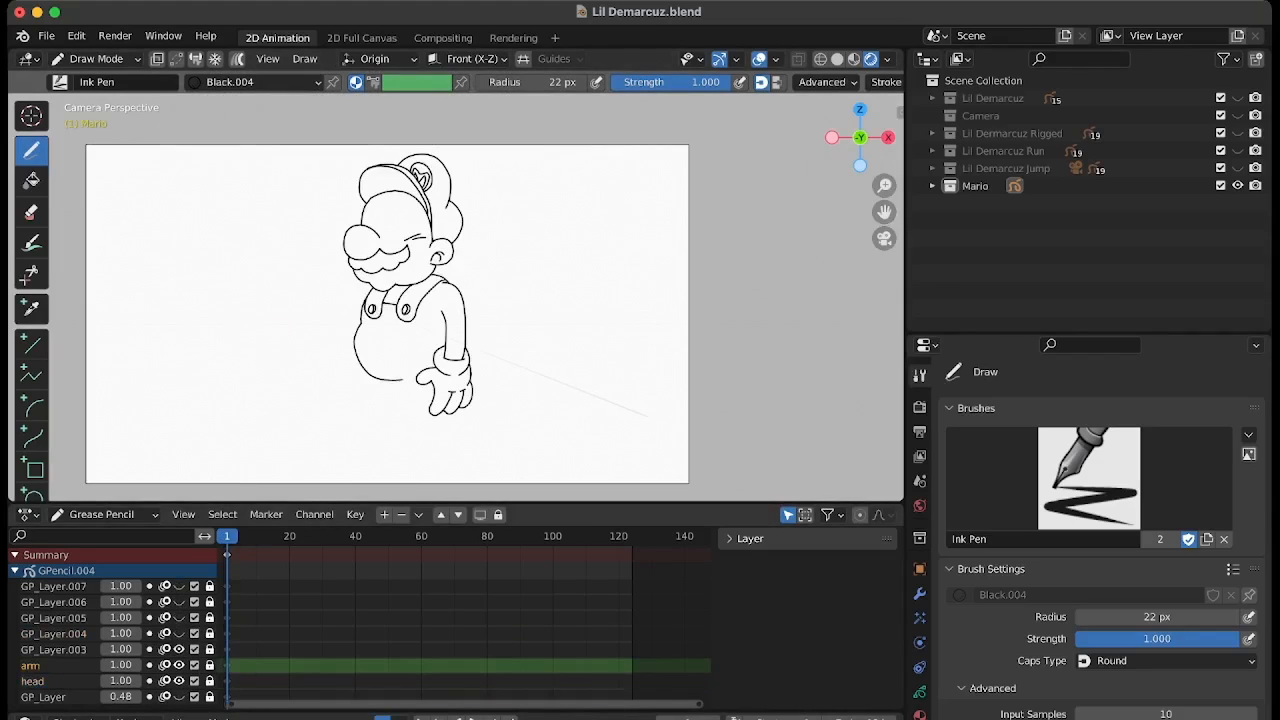
double_click(54, 650)
type("body")
left_click(179, 634)
double_click(54, 634)
type("leg")
Rename GP_Layer.005 as eyebrows and GP_Layer.006 as pupils, and make both layers visible.
double_click(54, 618)
type("eyebrows")
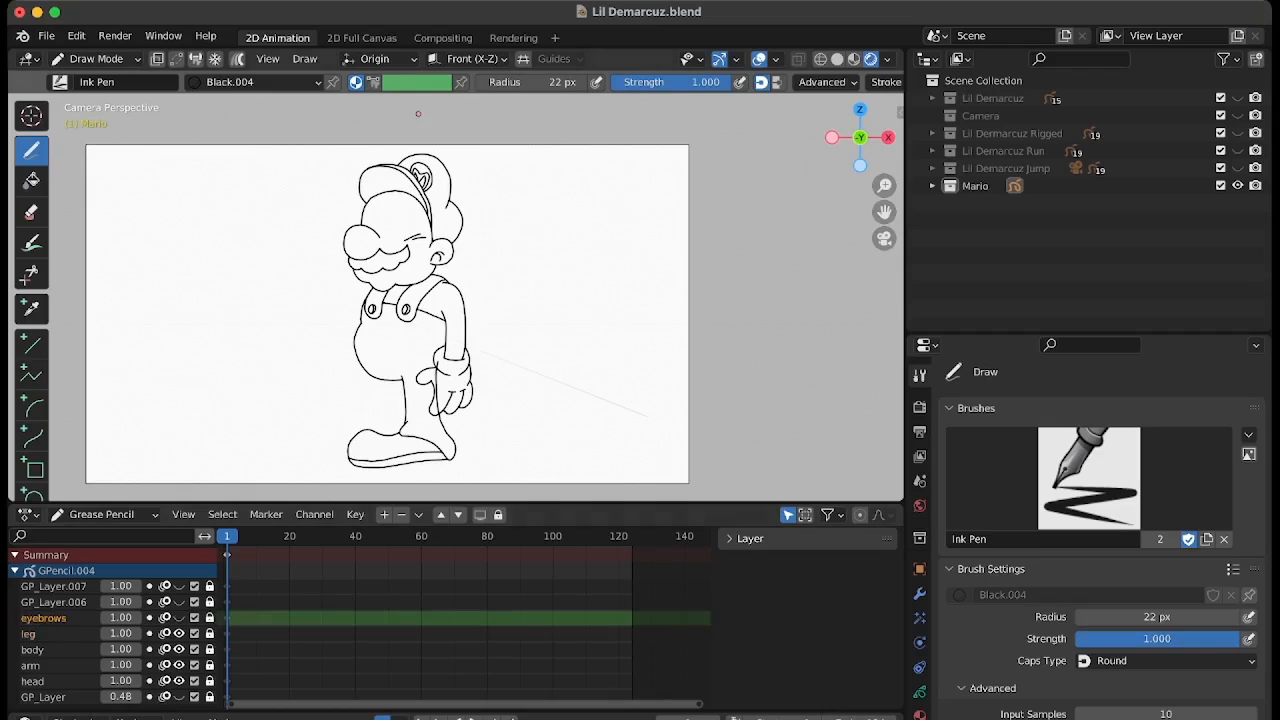
left_click(179, 618)
left_click(179, 602)
double_click(54, 602)
type("pupils")
Show GP_Layer.007 and rename it eyeballs.
left_click(179, 586)
double_click(54, 586)
type("eyeballs")
key("Return")
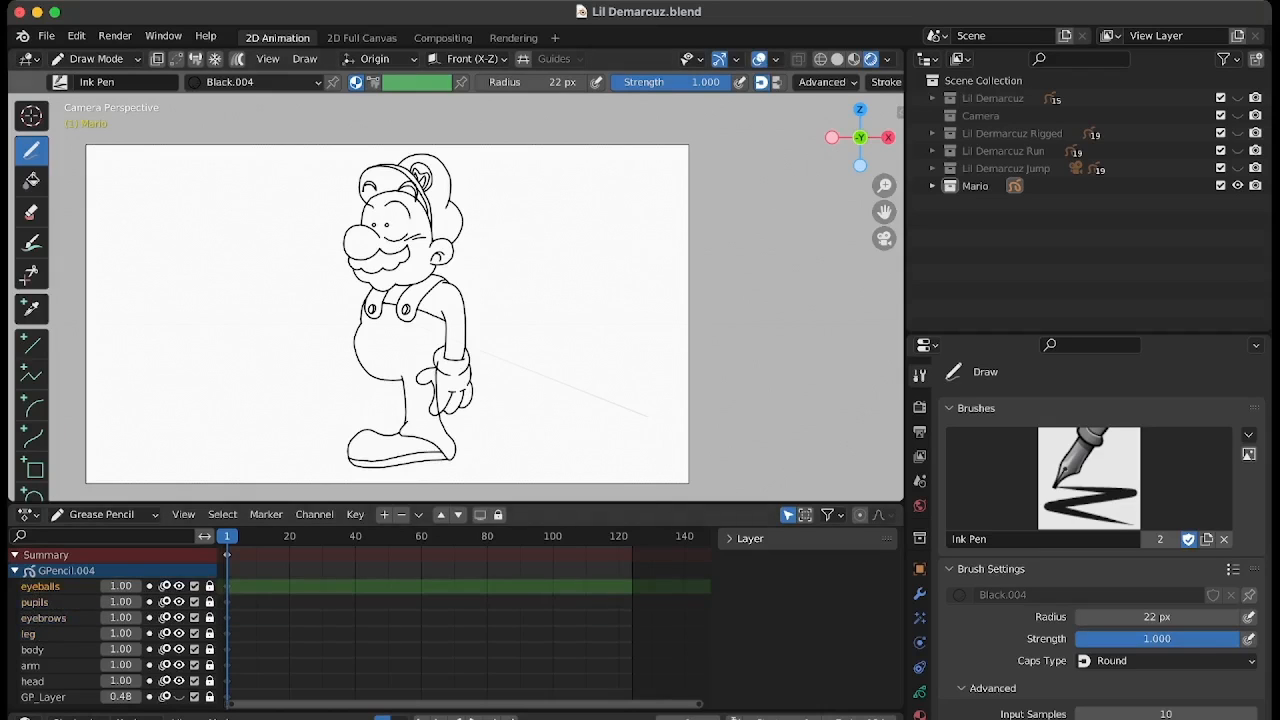
Reorder the face layers so that eyebrows is on top, followed by pupils and eyeballs.
left_click(43, 618)
left_click(441, 515)
left_click(441, 515)
middle_click_drag(104, 467, 108, 461, "shift")
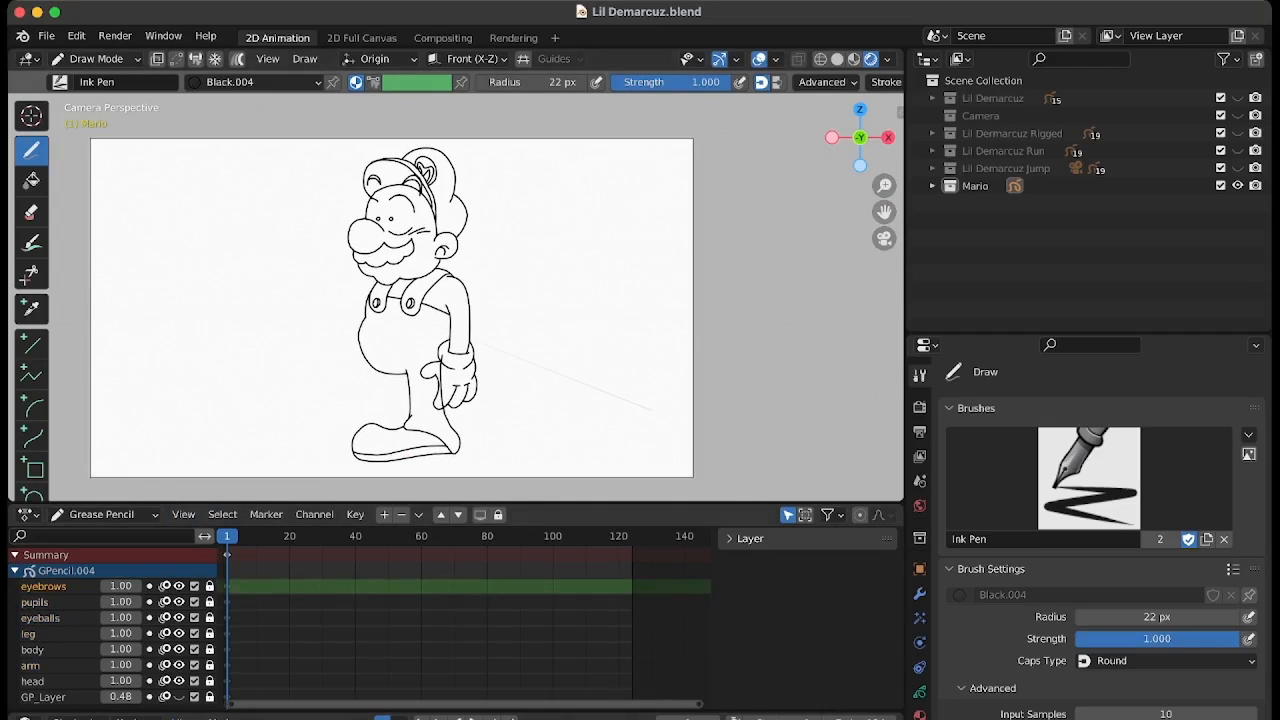
Reorder the layers below eyeballs as arm, head, body and leg, from top to bottom.
left_click(31, 665)
left_click(441, 515)
left_click(441, 515)
left_click(28, 650)
left_click(458, 515)
left_click(458, 515)
left_click(32, 665)
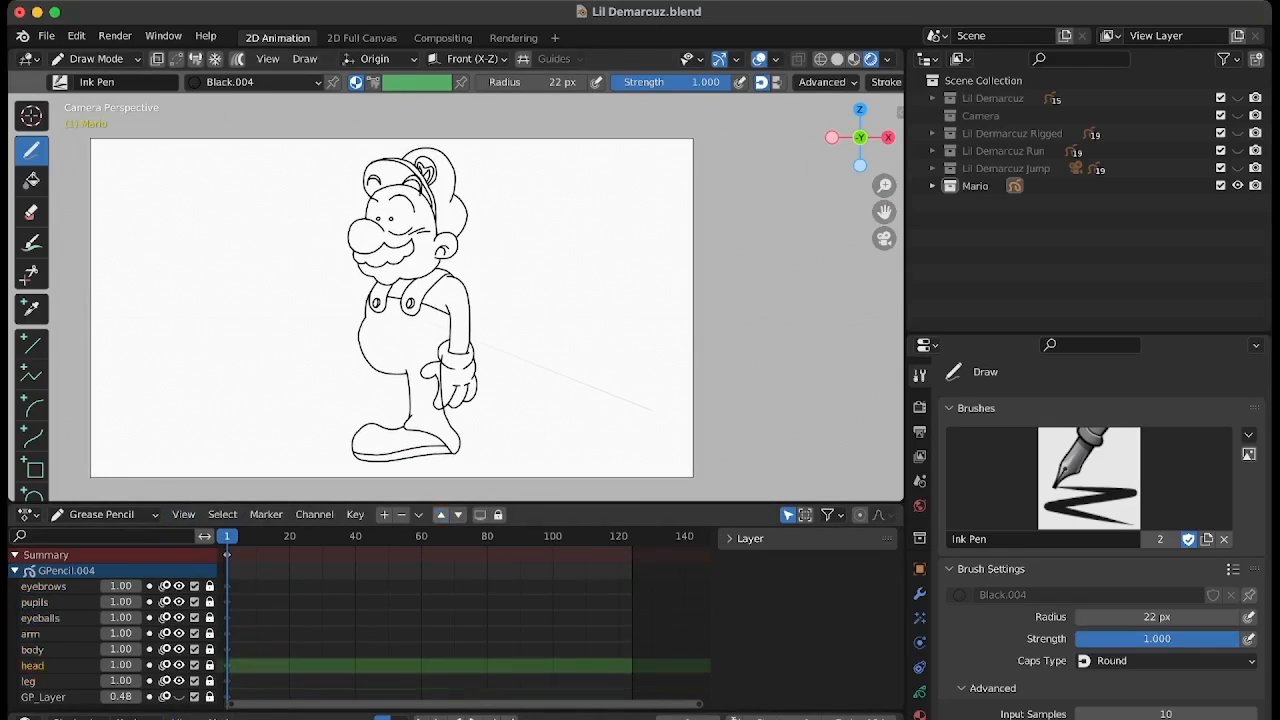
left_click(441, 515)
Compare the line art with the sketch, and hide the sketch, eyebrows, pupils, eyeballs and head layers.
mouse_move(884, 186)
left_mouse_down()
mouse_move(884, 225)
mouse_move(884, 178)
left_mouse_up()
scroll(460, 620, "left", 3)
scroll(460, 620, "right", 2)
left_click(179, 697)
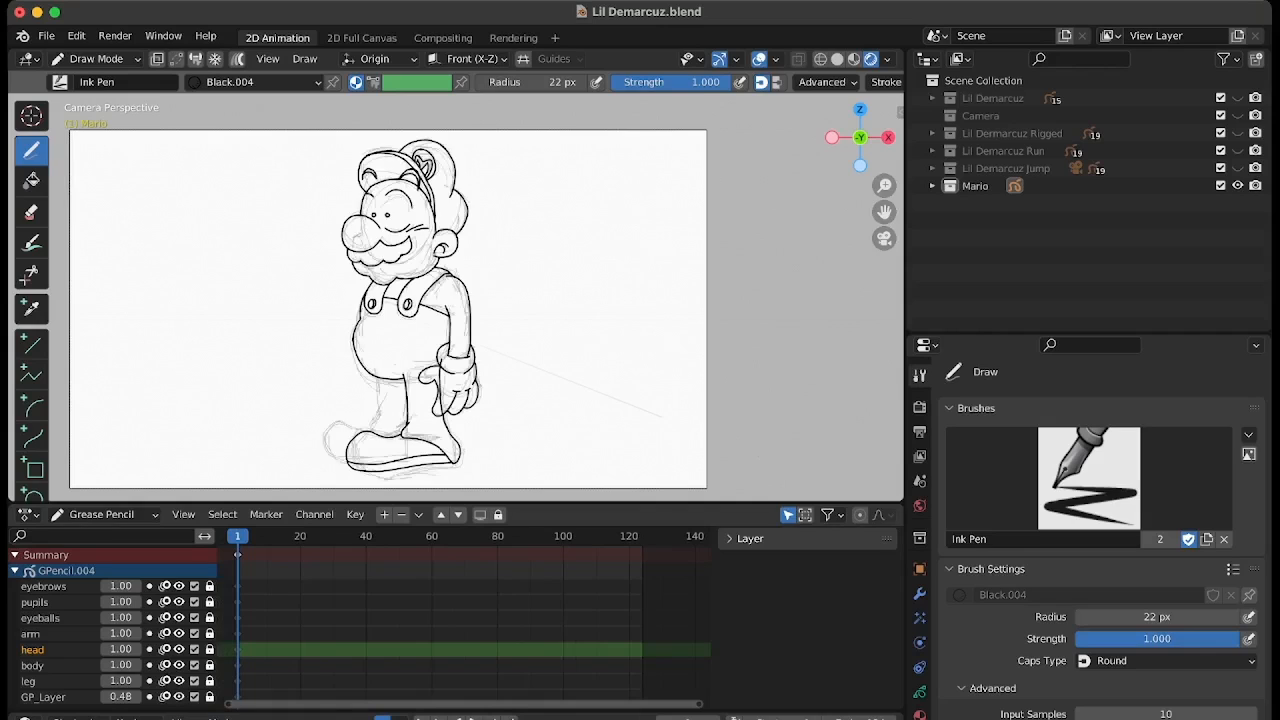
left_click(179, 697)
left_click_drag(179, 586, 179, 634)
left_click(179, 634)
left_click(179, 650)
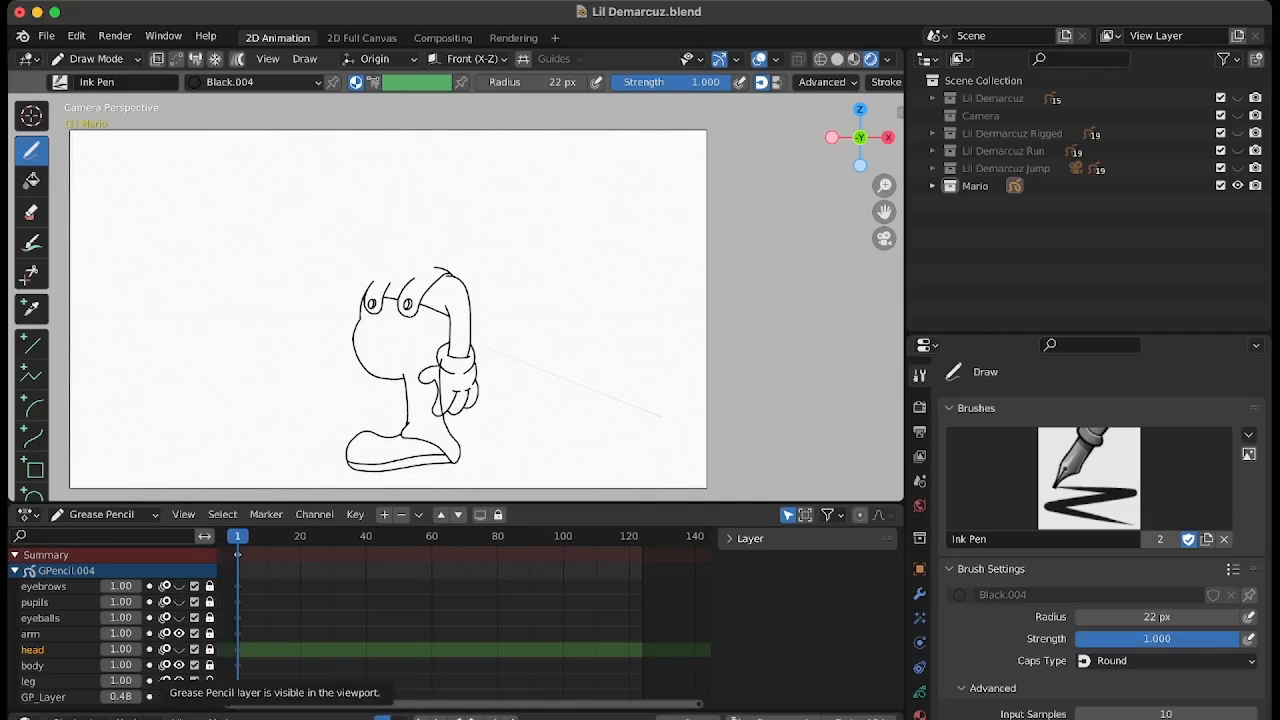
Check the leg layer by toggling its visibility, and move it directly above the body layer.
left_click(179, 681)
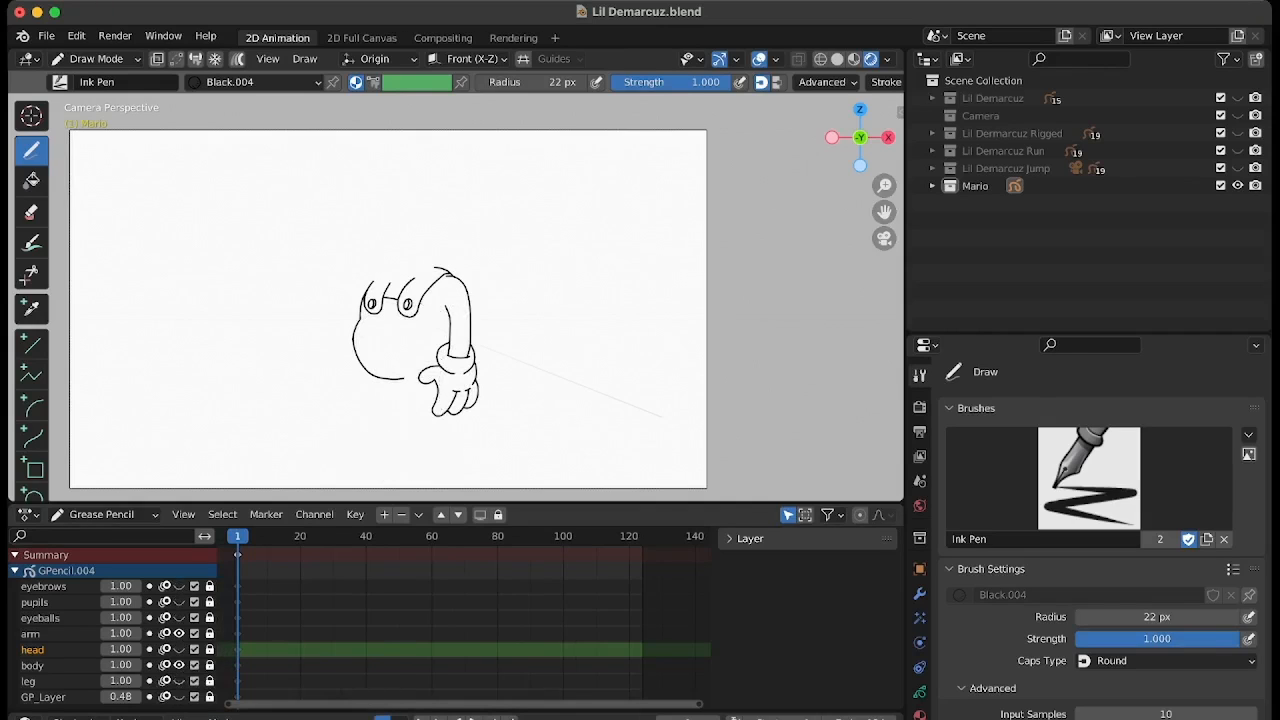
left_click(179, 681)
left_click(29, 681)
left_click(441, 515)
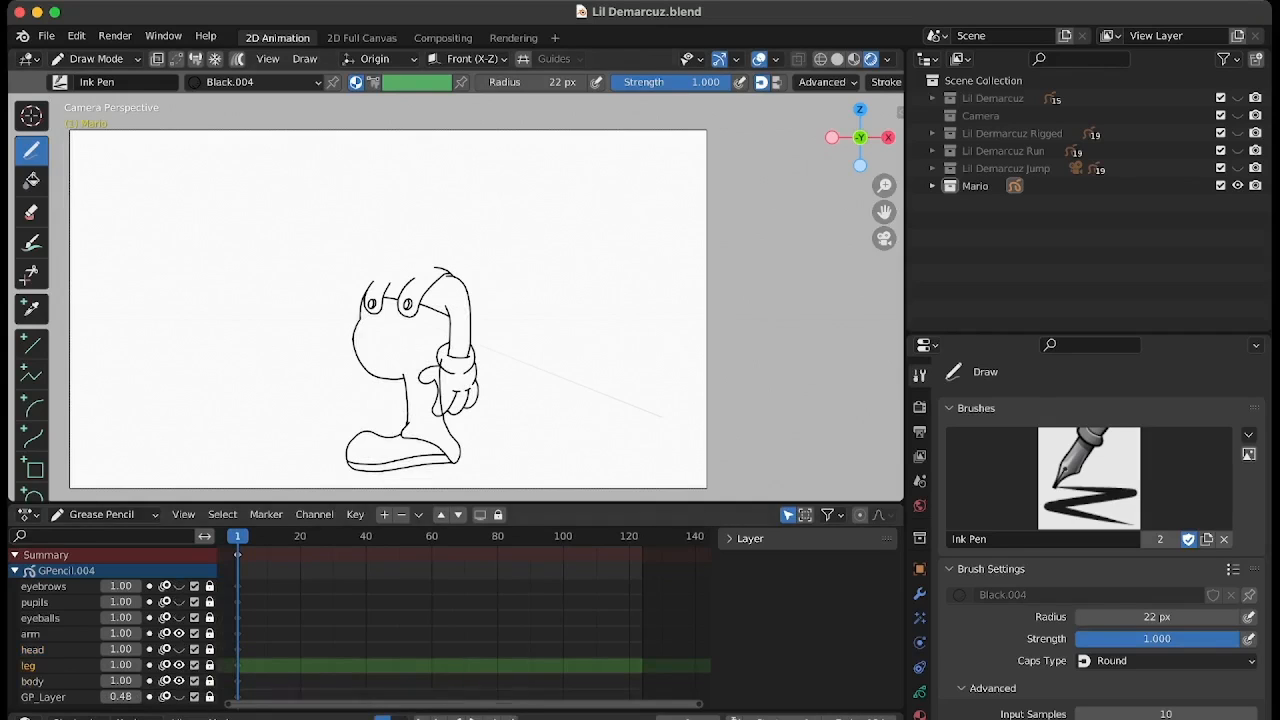
Hide the arm layer and switch to Edit Mode with only the leg and body layers shown.
left_click(179, 634)
left_click(95, 58)
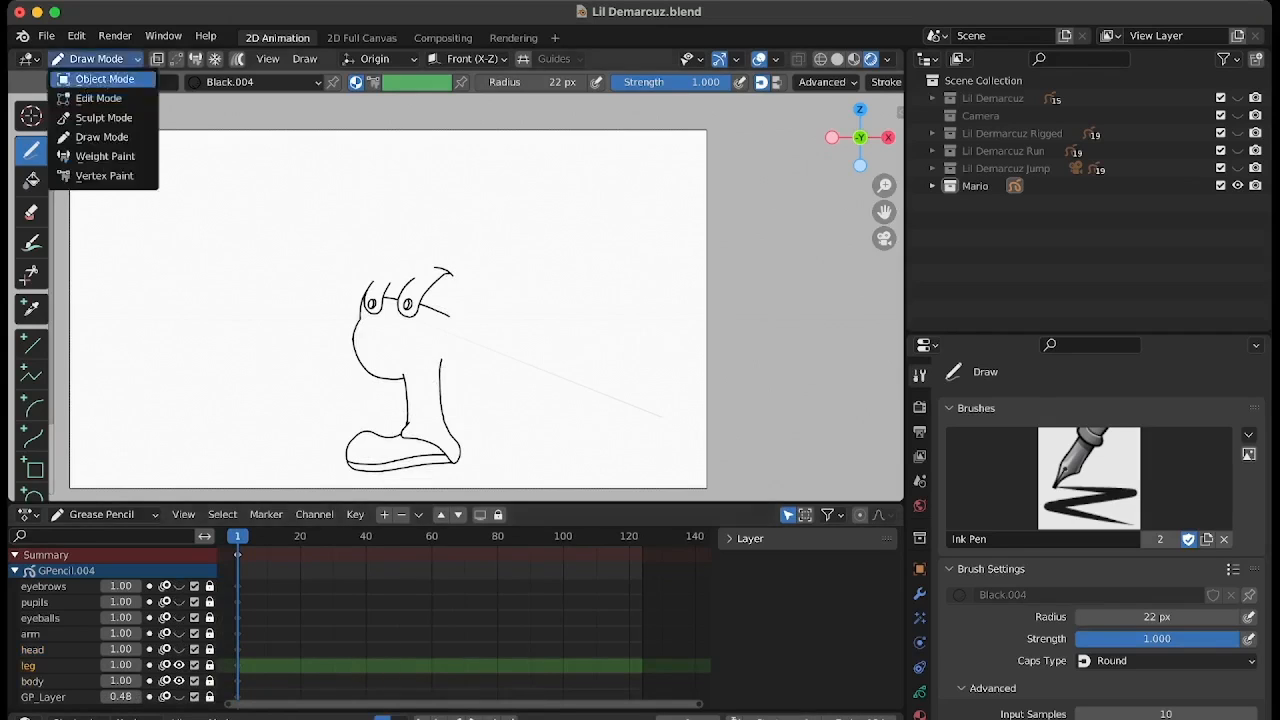
left_click(100, 97)
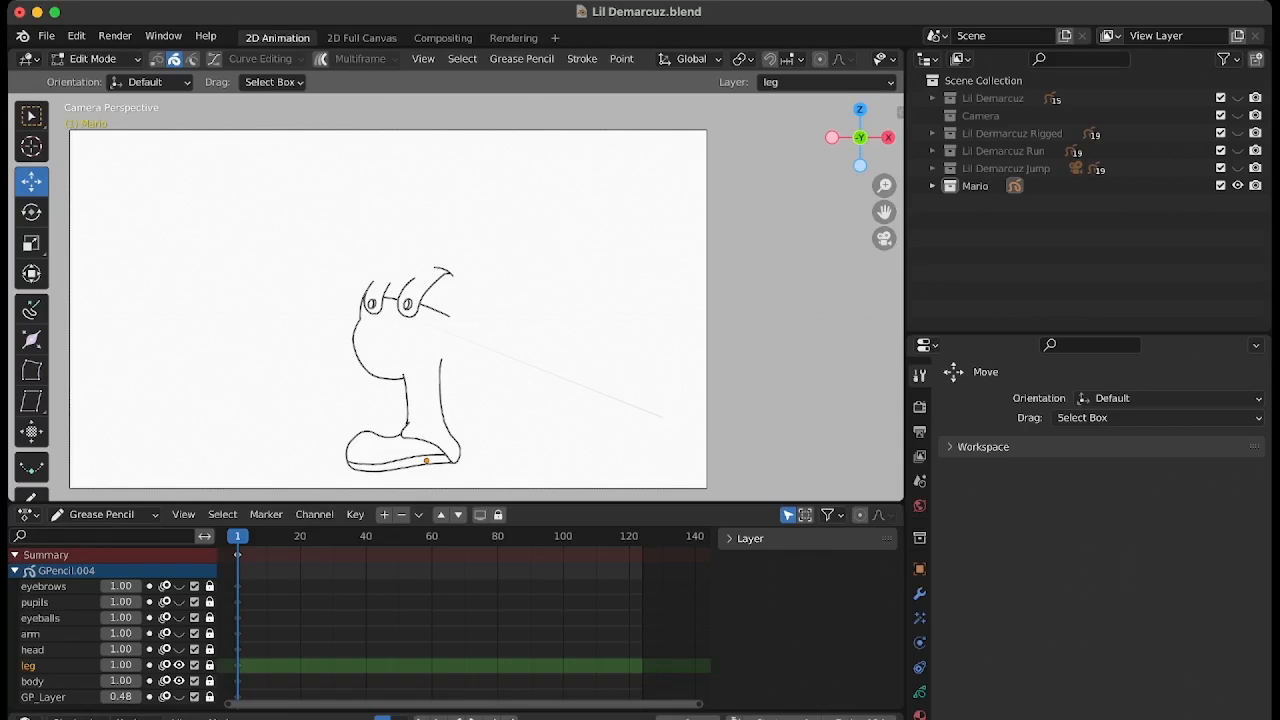
left_click_drag(335, 250, 480, 400)
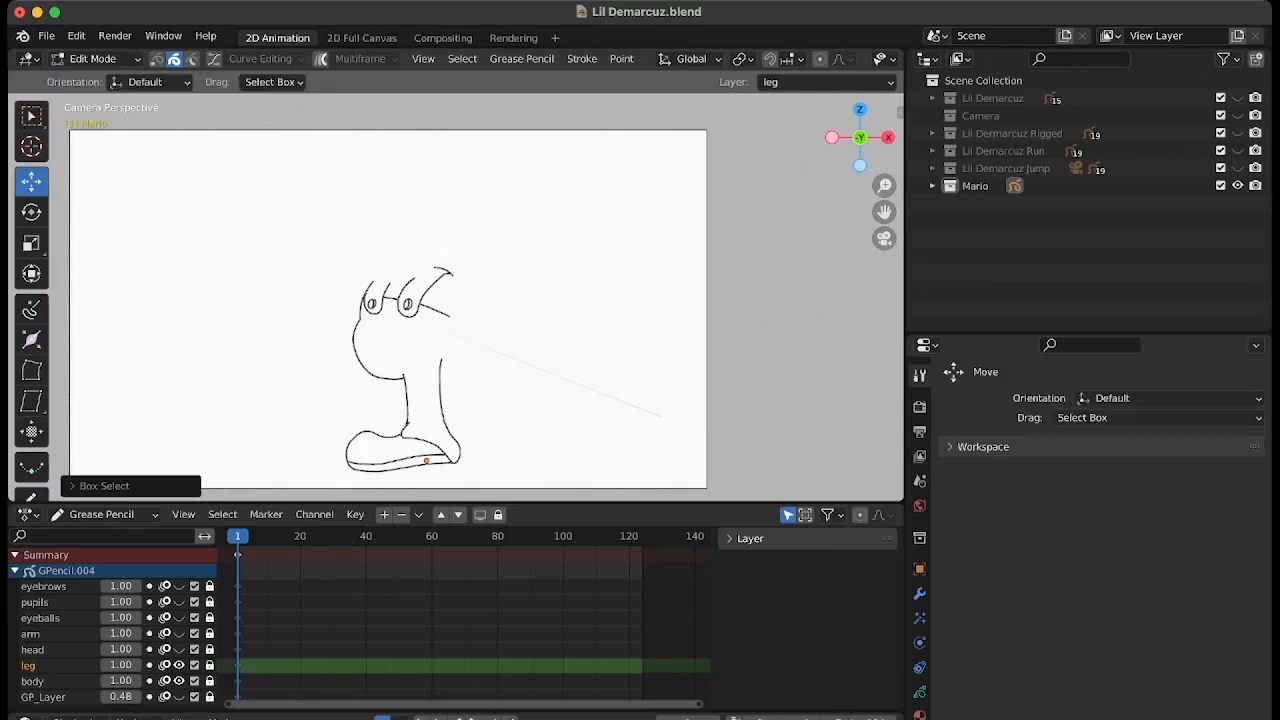
scroll(456, 290, "up", 4)
left_click(114, 486)
left_click(229, 480)
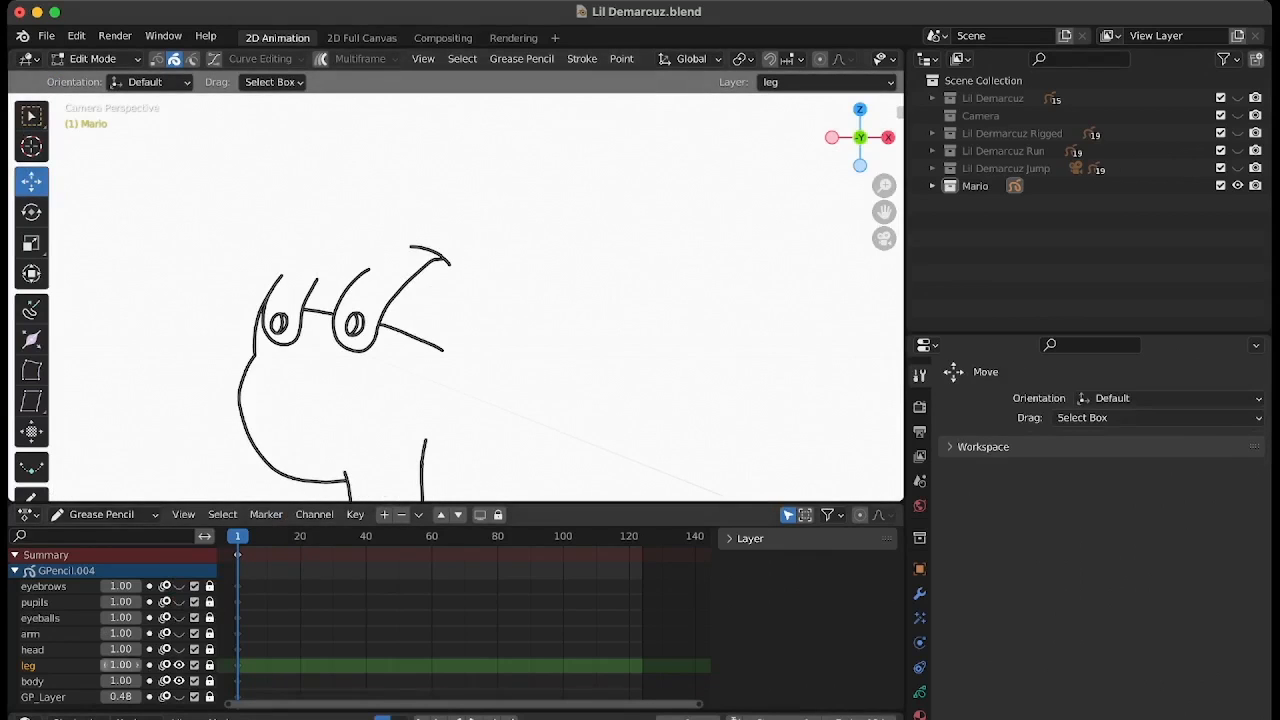
Transfer the short chest line beneath the shoulder from the leg layer to the body layer using copy, delete and paste.
left_click(209, 665)
left_click_drag(365, 300, 475, 380)
left_click(521, 59)
left_click(530, 252)
key("x")
left_click(400, 267)
left_click(33, 681)
left_click(209, 681)
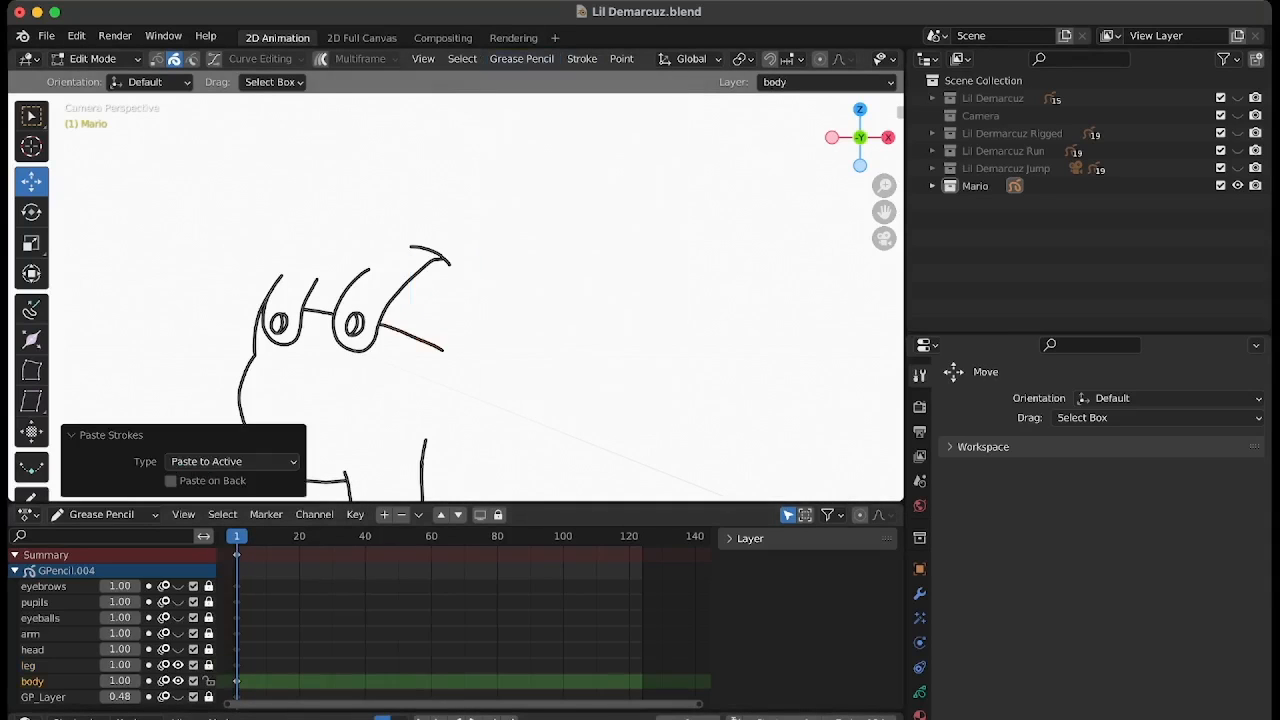
left_click(240, 392)
Show the sketch and, in Draw Mode on the body layer, ink a shoulder curve and extend the overall straps up to it.
scroll(456, 297, "down", 1)
left_click(178, 697)
scroll(456, 297, "up", 4)
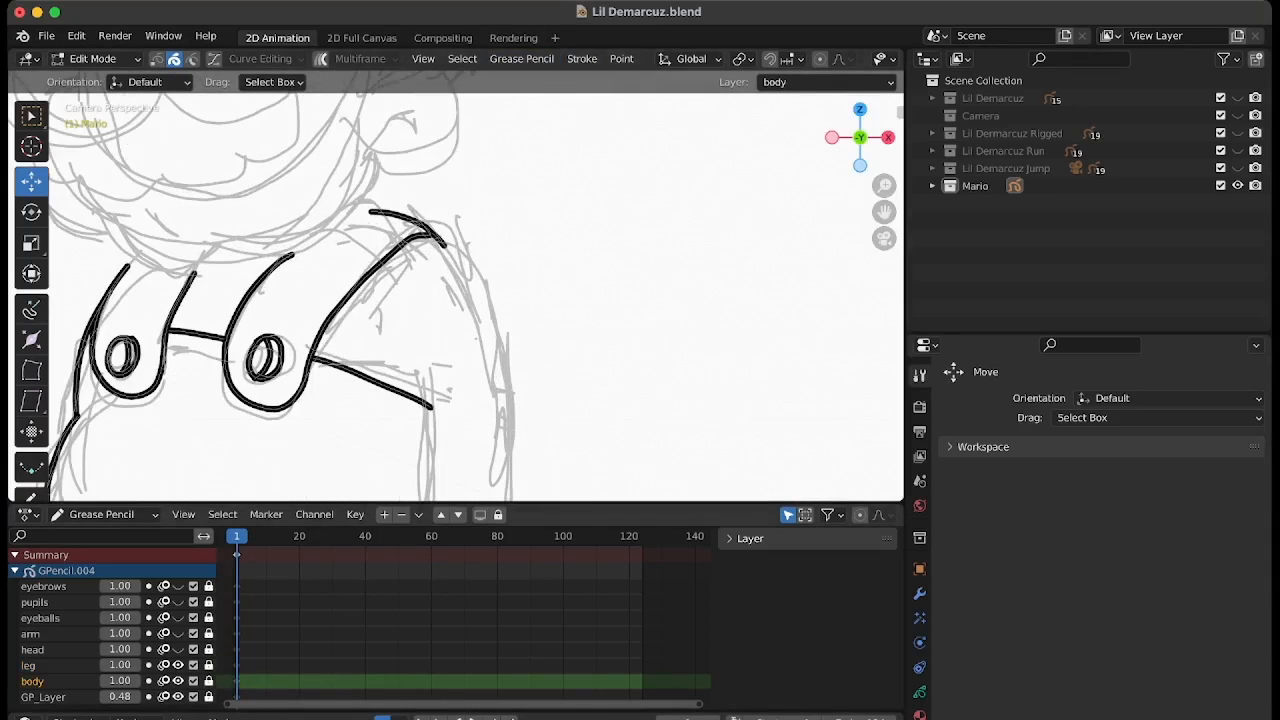
left_click(209, 681)
left_click(97, 59)
left_click(97, 134)
scroll(456, 297, "up", 1)
mouse_move(74, 264)
left_mouse_down()
mouse_move(306, 194)
mouse_move(372, 202)
left_mouse_up()
left_click_drag(155, 270, 242, 192)
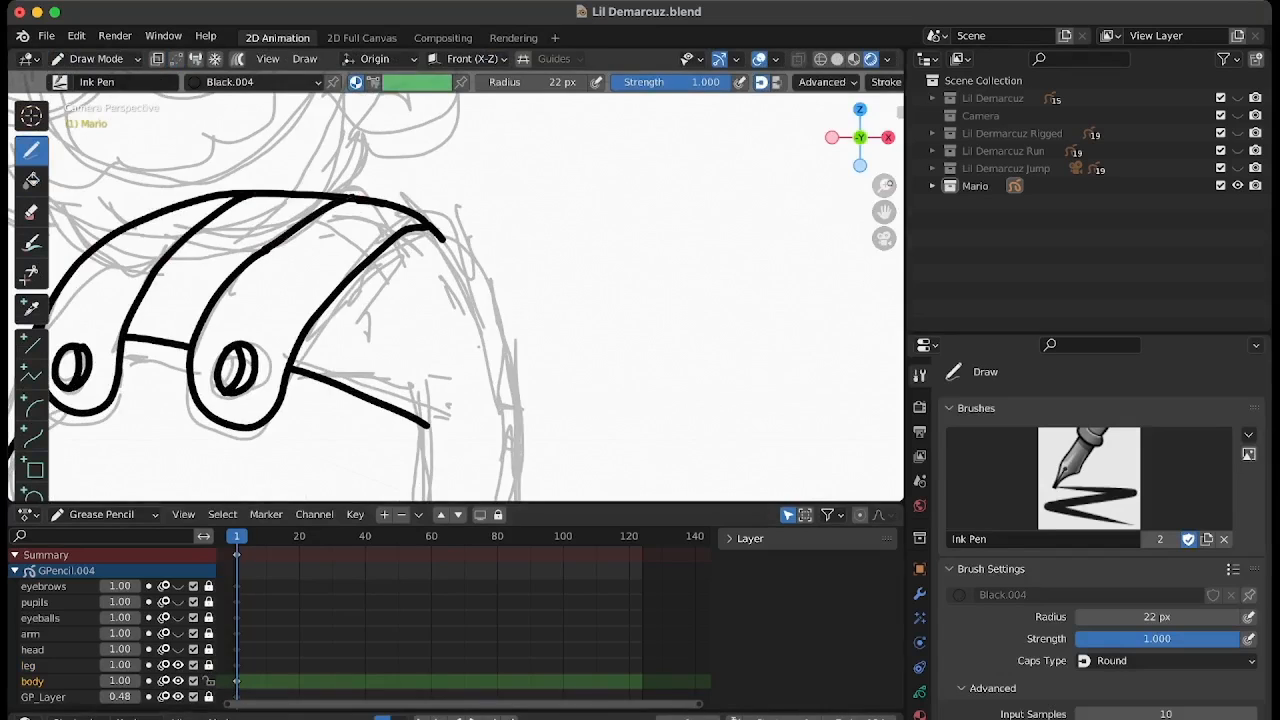
Ink the belly's lower curve round towards the back on the body layer, undoing the unwanted attempt.
left_click_drag(888, 185, 888, 262)
left_click_drag(884, 212, 725, 51)
left_click_drag(190, 388, 366, 210)
key("super+z")
Close the body outline with a curve from the shoulder down the back, and extend the chest line to it.
left_click_drag(884, 185, 884, 155)
left_click_drag(884, 212, 1055, 316)
mouse_move(411, 154)
left_mouse_down()
mouse_move(412, 306)
mouse_move(272, 463)
left_mouse_up()
key("super+z")
key("super+z")
left_click_drag(408, 304, 388, 408)
left_click_drag(884, 185, 884, 105)
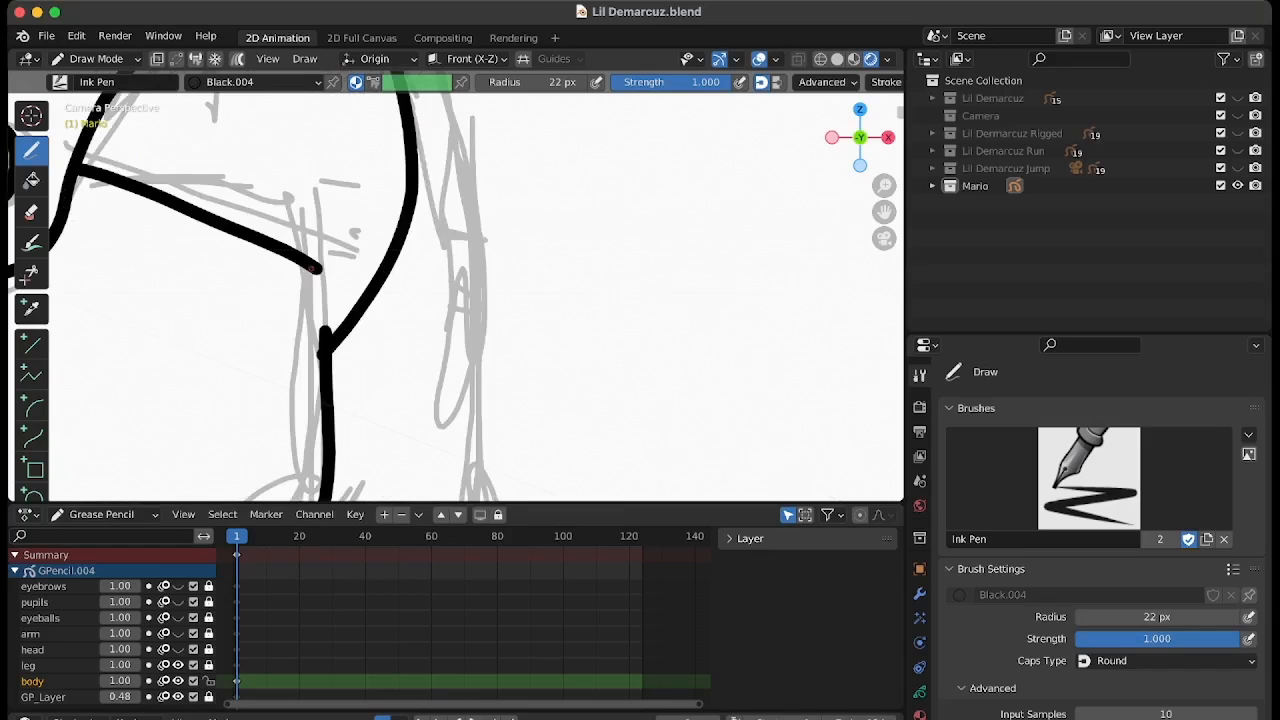
left_click_drag(312, 270, 357, 304)
Lock and hide the body layer, keeping the leg layer shown over the sketch.
mouse_move(884, 185)
left_mouse_down()
mouse_move(884, 290)
mouse_move(884, 155)
left_mouse_up()
left_click_drag(884, 212, 895, 97)
left_click_drag(884, 185, 884, 235)
left_click(209, 681)
left_click(178, 681)
left_click(178, 665)
left_click(178, 665)
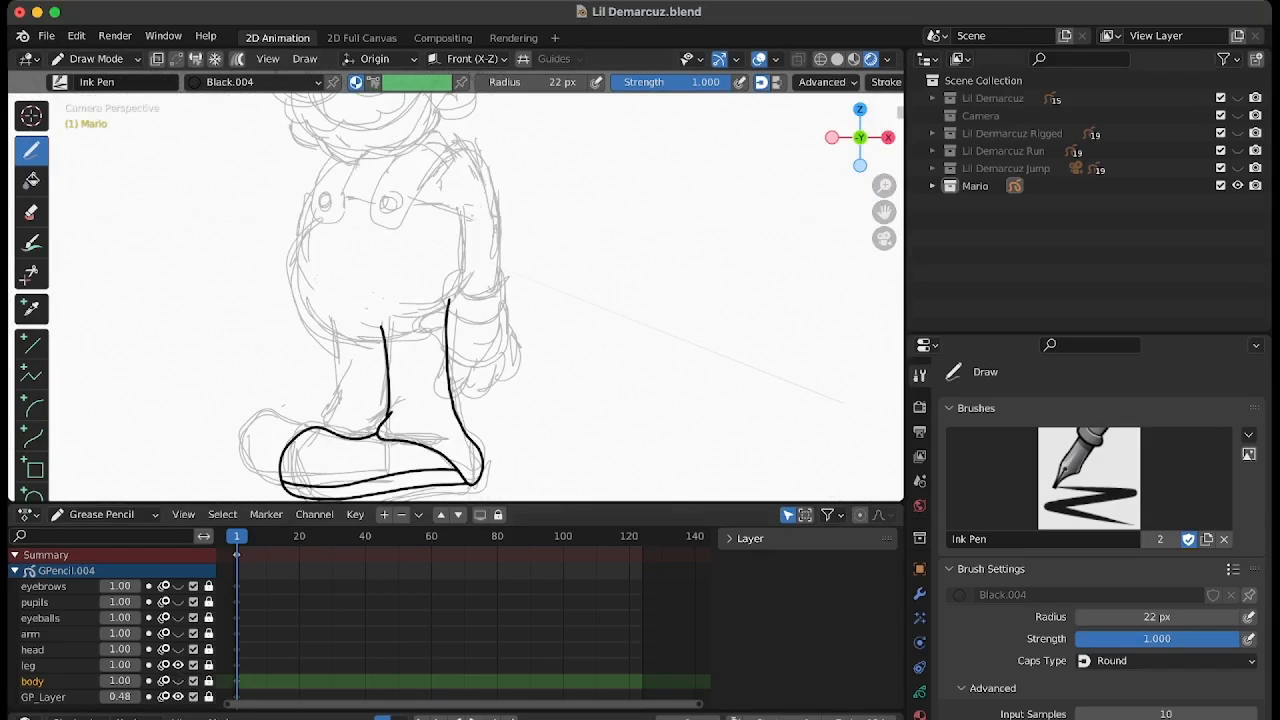
Close the top of the leg with a rounded curve on the leg layer.
left_click_drag(884, 185, 884, 105)
left_click(30, 665)
left_click_drag(243, 295, 435, 330)
scroll(435, 344, "down", 3)
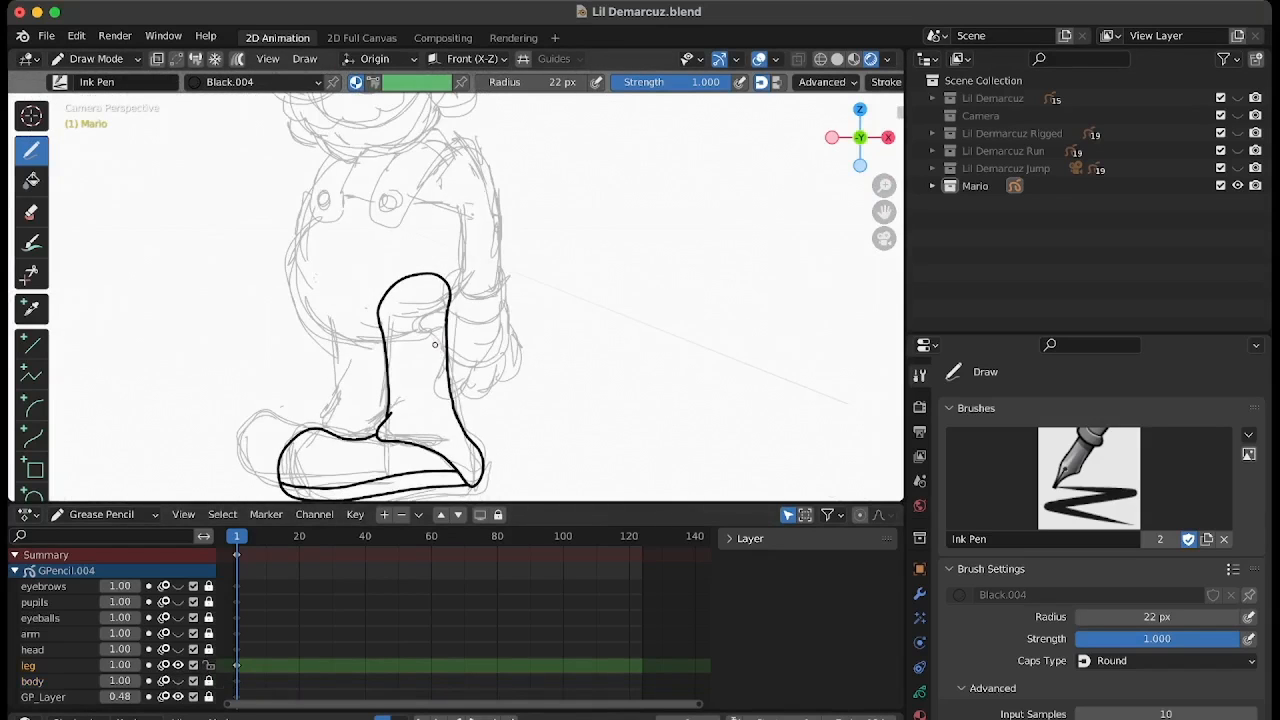
Hide the leg layer and check the head layer over the sketch for open outlines.
left_click(178, 665)
left_click(178, 650)
left_click(33, 650)
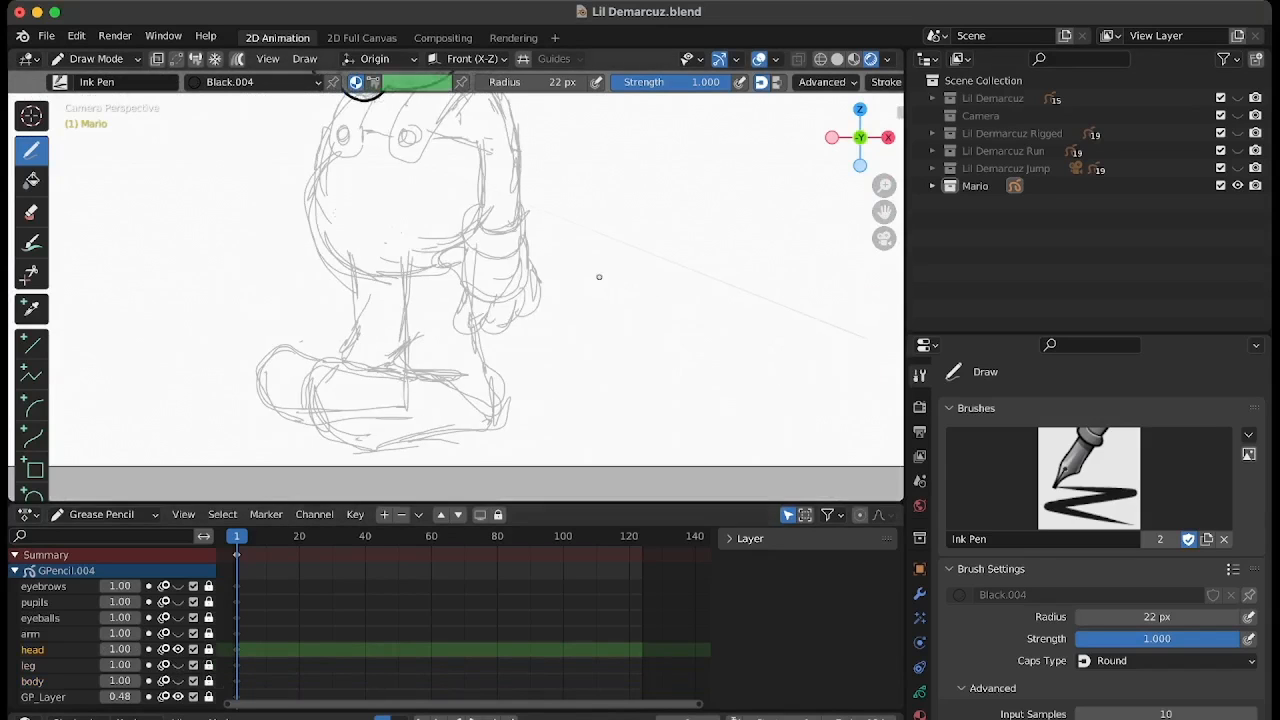
left_click(178, 650)
Show and unlock the arm layer, and close the top of the arm with a rounded shoulder curve.
left_click(178, 634)
left_click(32, 634)
left_click_drag(884, 185, 884, 105)
left_click(209, 634)
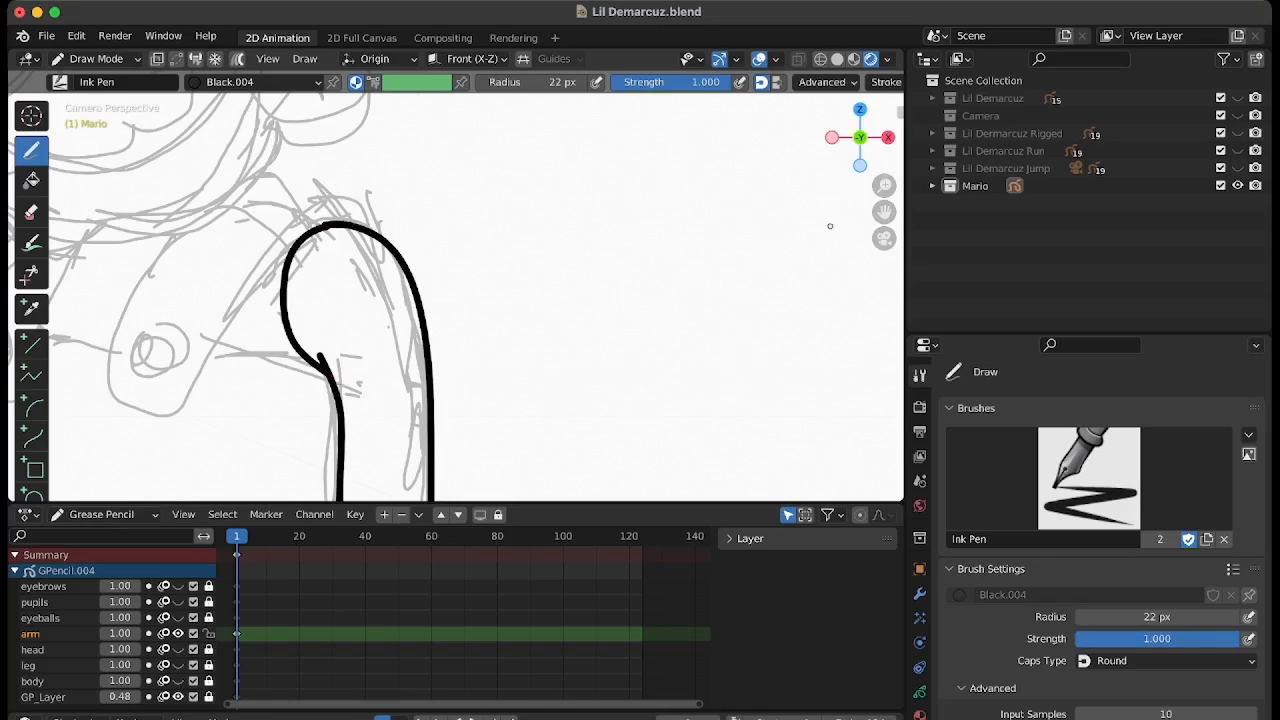
Hide the arm layer and inspect the eyeballs, pupils and eyebrows layers one at a time over the sketch.
scroll(830, 226, "down", 5)
left_click(178, 634)
left_click(178, 618)
left_click(178, 618)
left_click(178, 618)
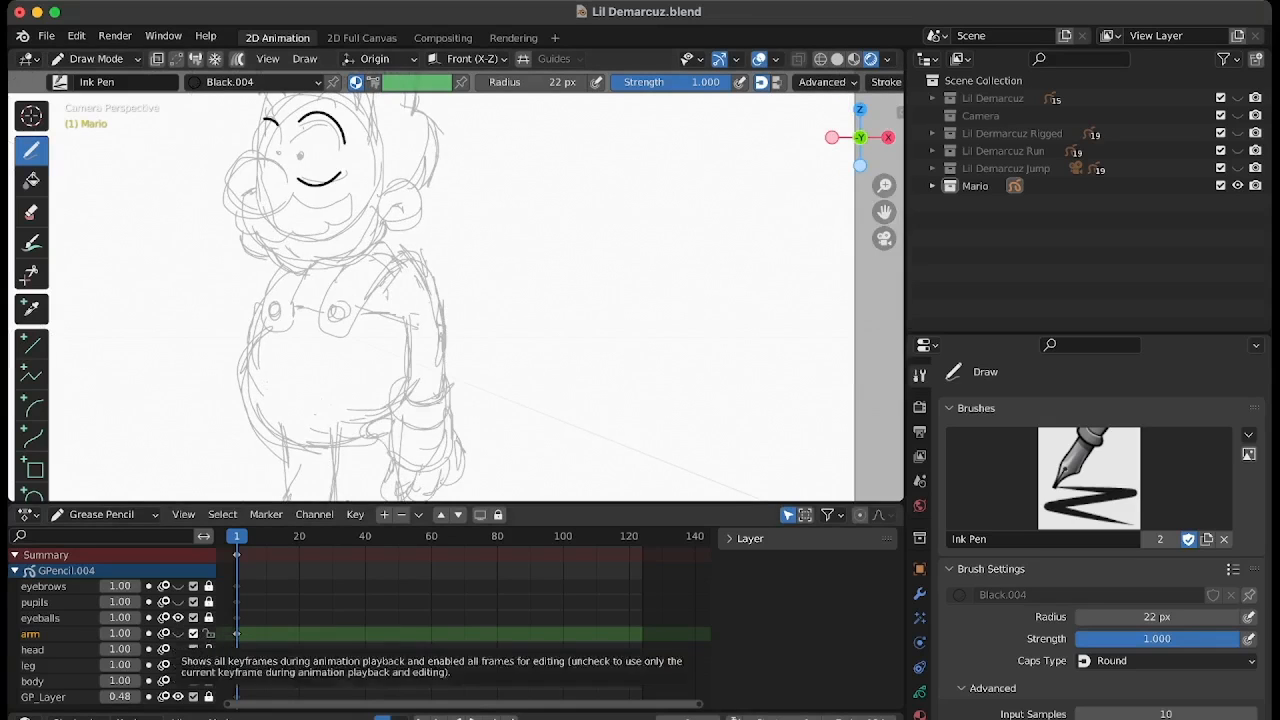
left_click(178, 618)
left_click(178, 602)
left_click(34, 602)
left_click(178, 602)
double_click(178, 587)
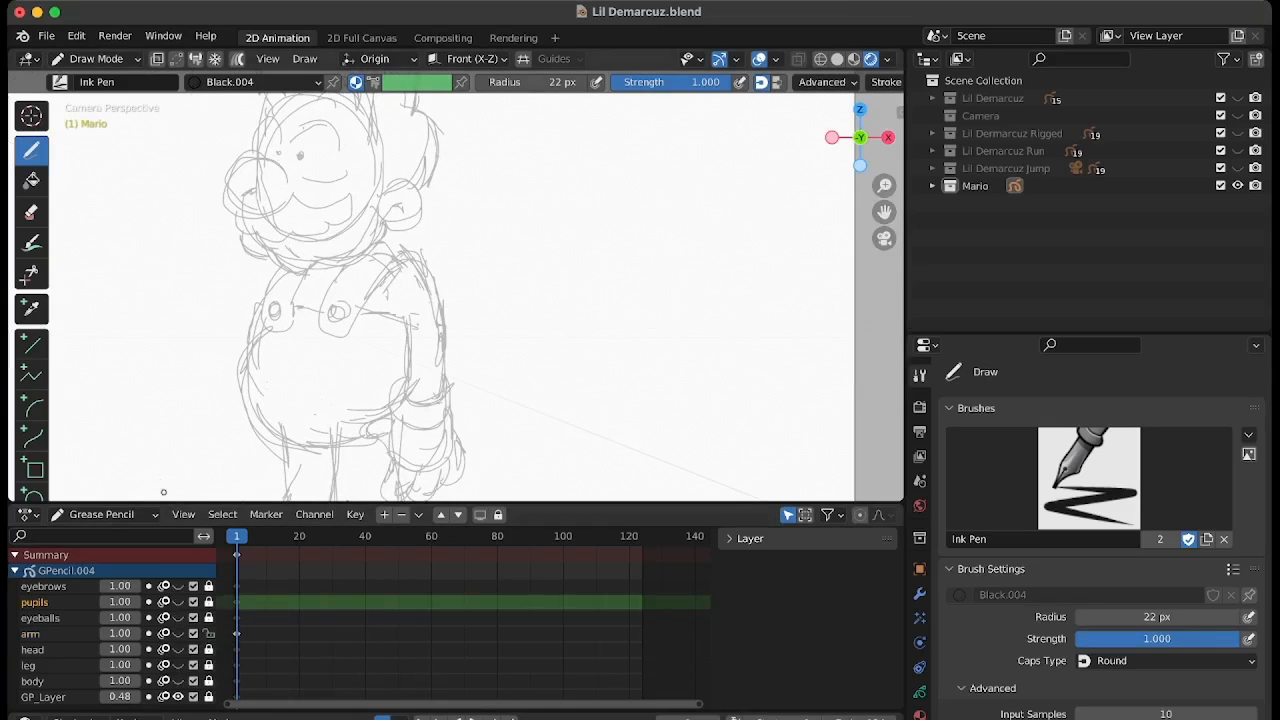
Lock the arm layer, hide the sketch and show only the body layer.
left_click_drag(178, 681, 178, 587)
scroll(456, 297, "down", 3)
left_click(209, 634)
left_click(178, 697)
left_click(178, 681)
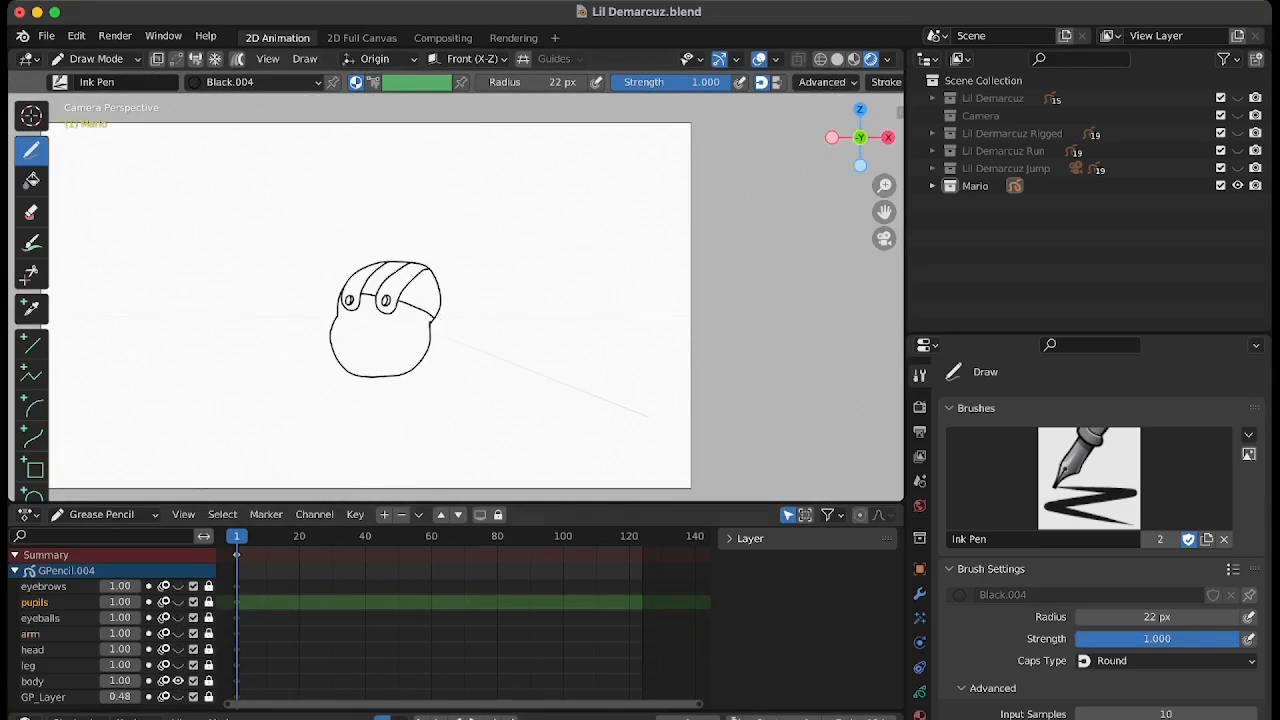
Open Mario's material properties and show the Lil Demarcuz collection in the viewport.
scroll(456, 297, "up", 3)
left_click(920, 714)
scroll(880, 185, "down", 2)
left_click(1238, 98)
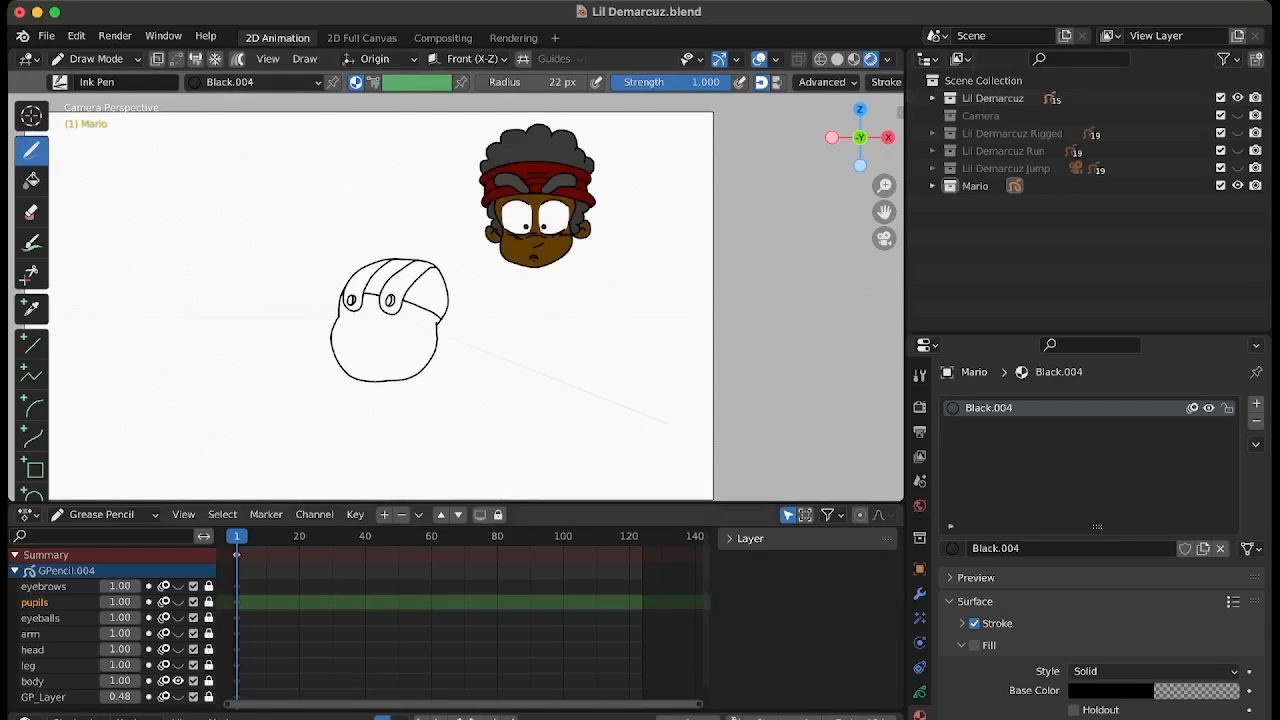
Add a new fill-only material for Mario and sample its dark red base color from Lil Demarcuz's headband.
left_click(1153, 691)
left_click(1256, 404)
left_click(1088, 548)
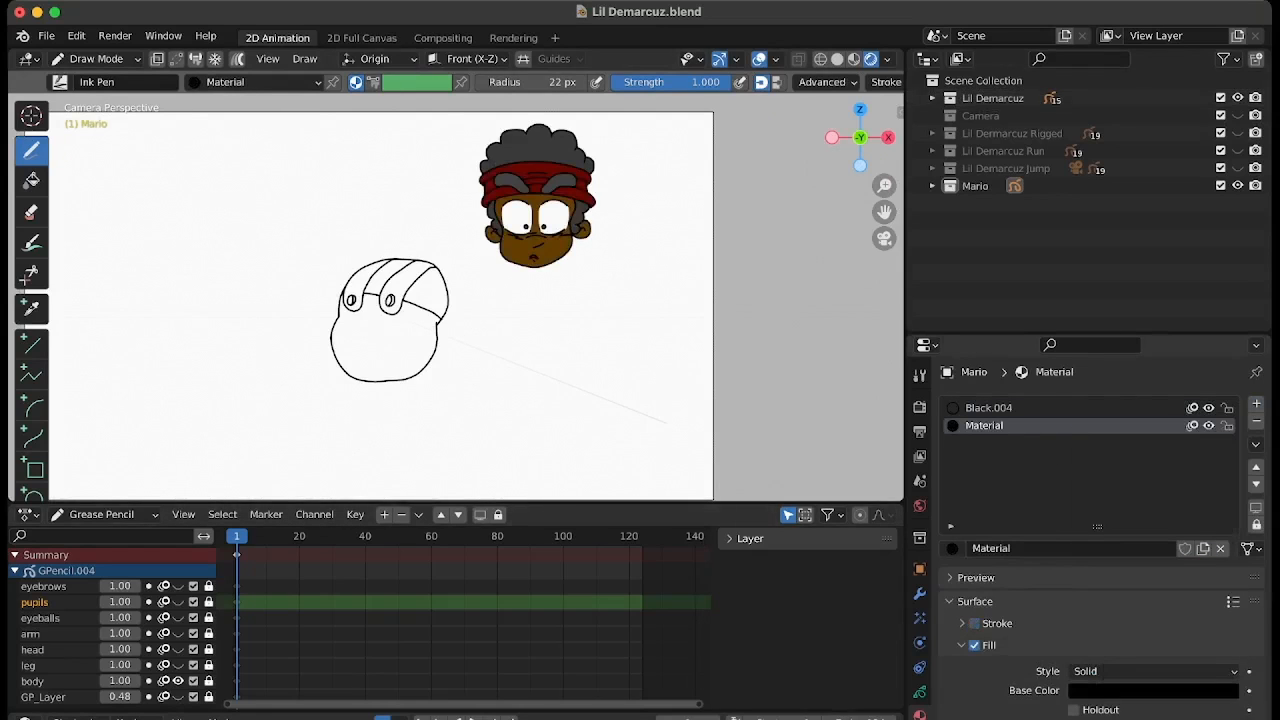
left_click(537, 174)
Activate the Fill tool, then select and unlock the body layer.
left_click(32, 181)
left_click(34, 681)
left_click(209, 681)
Try to fill the belly area on the body layer with the dark red material.
left_click(385, 342)
key("super+z")
scroll(400, 320, "up", 4)
scroll(809, 224, "down", 3)
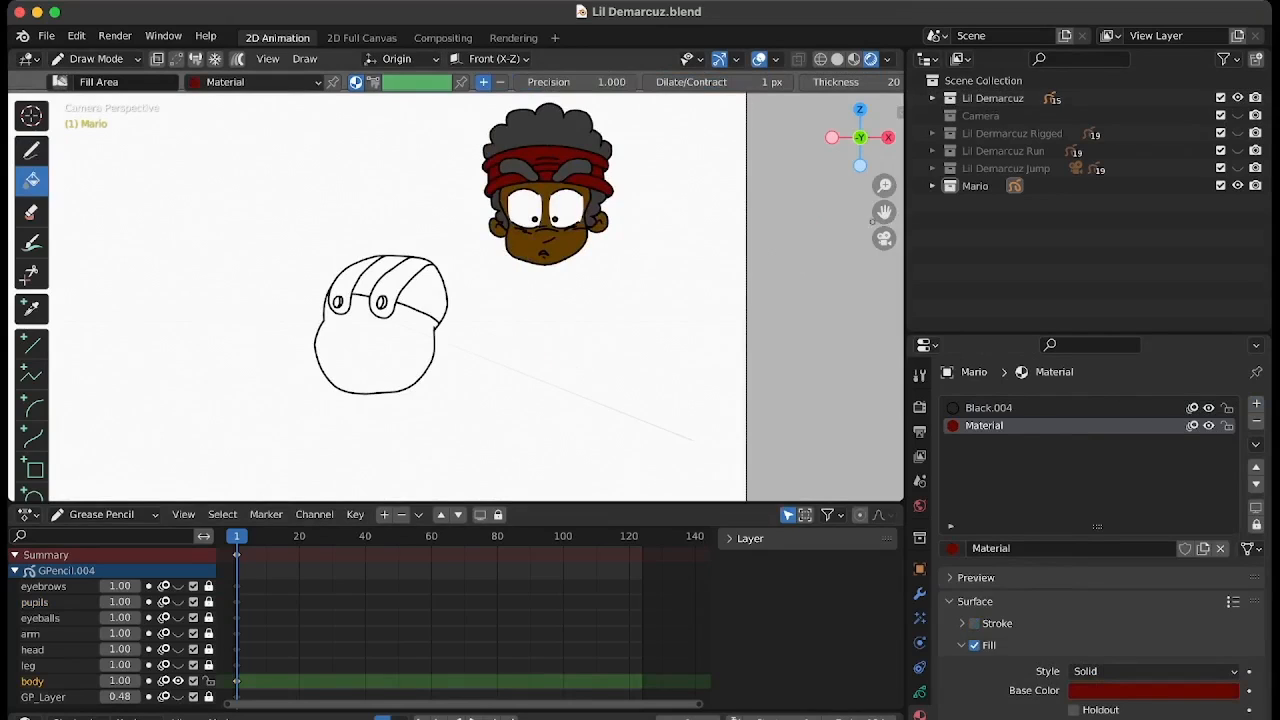
Show the leg, head, arm, eyeballs, pupils and eyebrows layers, and hide the Lil Demarcuz collection.
scroll(872, 222, "down", 2)
left_click_drag(178, 665, 178, 587)
left_click(1238, 98)
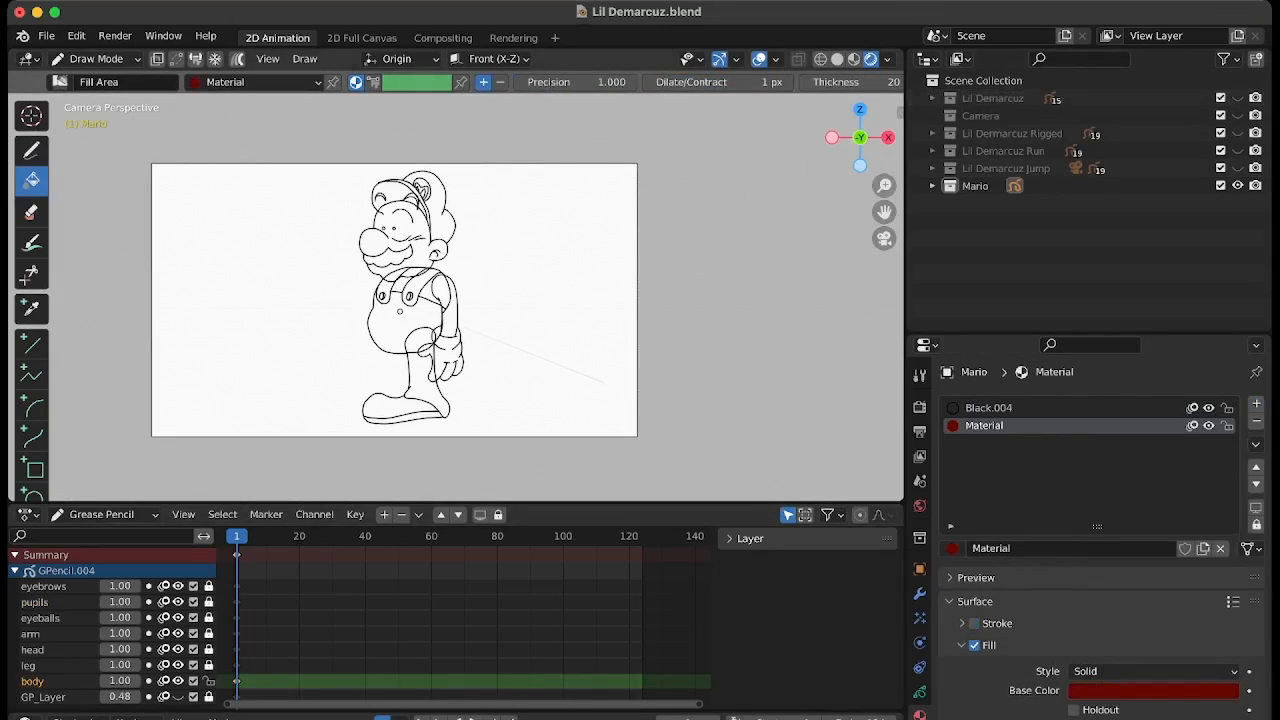
left_click_drag(473, 502, 473, 494)
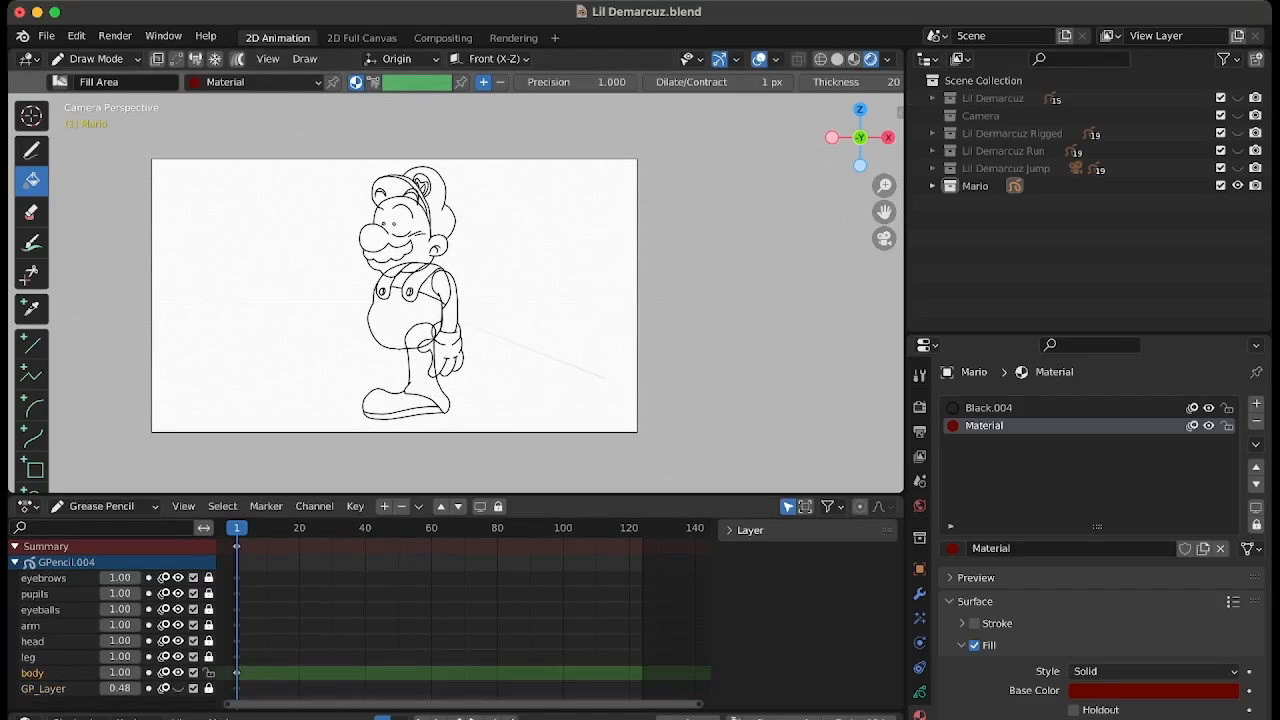
Add a new layer directly beneath each of the body, leg and head layers.
left_click(384, 506)
left_click(458, 506)
left_click(384, 506)
left_click(33, 641)
left_click(384, 506)
left_click(458, 506)
left_click(40, 610)
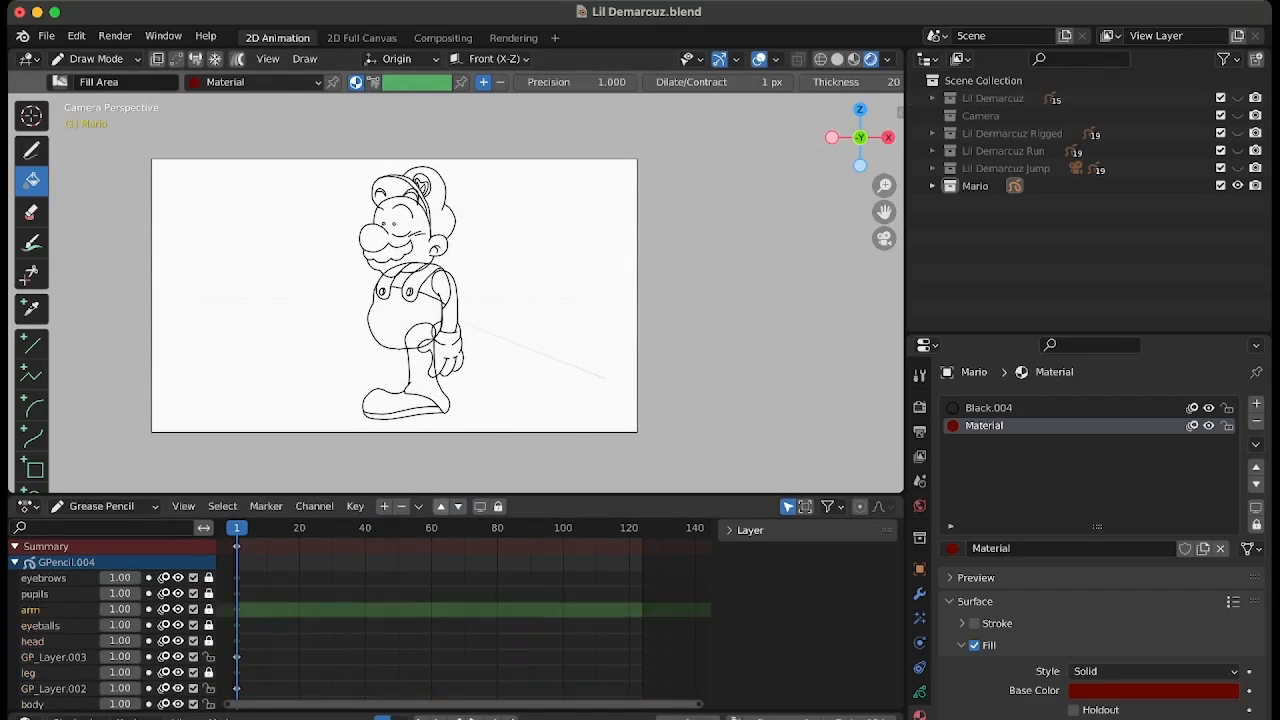
Add a new layer directly beneath each of the arm, eyeballs, pupils and eyebrows layers.
left_click(31, 625)
left_click(384, 506)
left_click(458, 506)
left_click(40, 609)
left_click(384, 506)
left_click(458, 506)
left_click(35, 594)
left_click(384, 506)
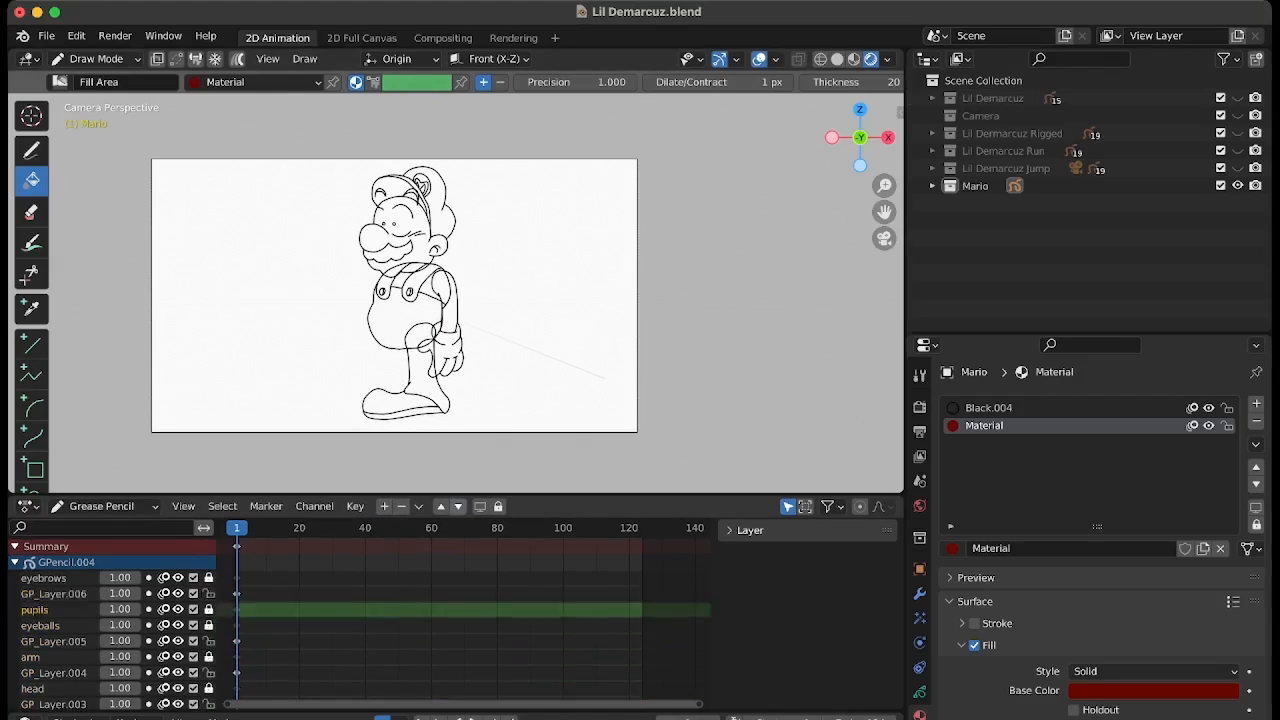
left_click(458, 506)
left_click(440, 506)
left_click(54, 594)
Hide all layers except body and GP_Layer.001, and make GP_Layer.001 the active layer.
left_click_drag(178, 495, 178, 388)
left_click_drag(178, 471, 178, 662)
left_click(178, 660)
left_click(54, 676)
Try to fill the belly with the red material and show the Lil Demarcuz Rigged collection.
left_click(405, 265)
left_click(1237, 151)
left_click(1237, 151)
left_click(1237, 133)
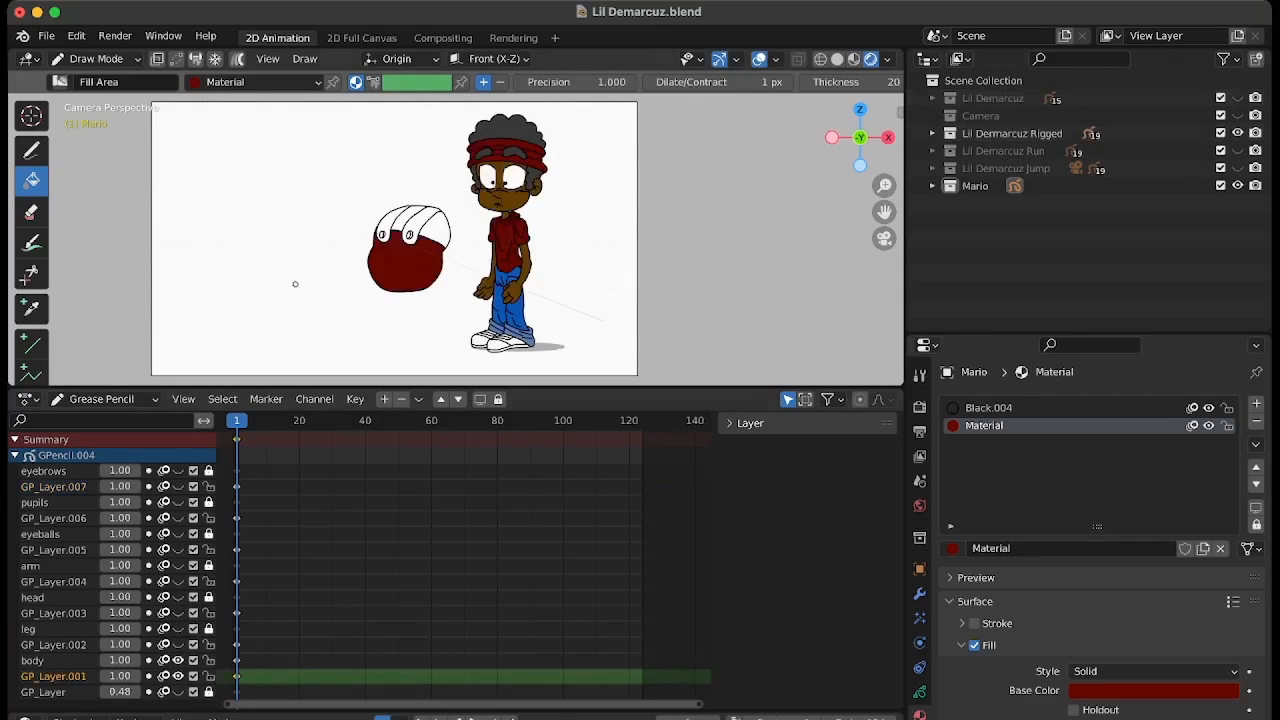
Try to add a fill-only blue material sampled from Lil Demarcuz's jeans.
left_click(1256, 404)
left_click(1105, 548)
left_click(974, 645)
left_click(974, 623)
left_click(1153, 691)
left_click(1225, 613)
left_click(508, 282)
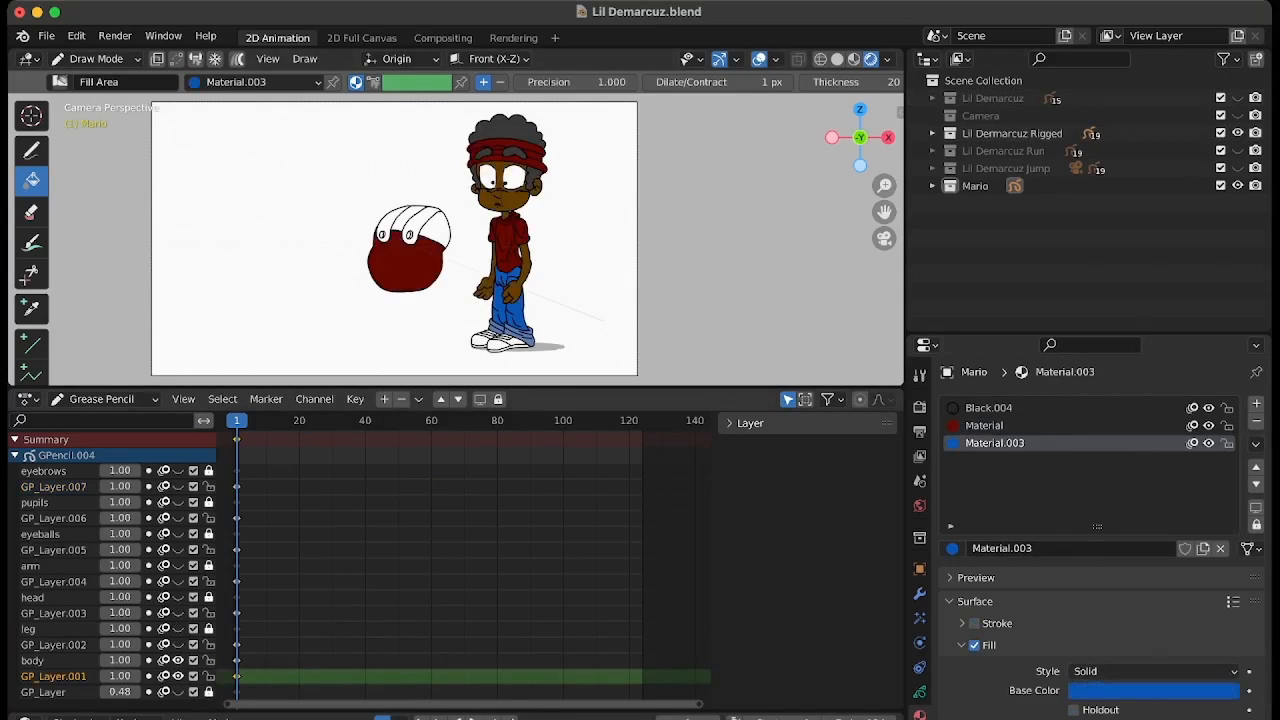
Undo the blue material and the belly's red fill, and fill the shirt areas around the straps with the red material.
key("ctrl+z")
key("ctrl+z")
key("ctrl+z")
key("ctrl+z")
key("ctrl+z")
key("ctrl+z")
key("ctrl+z")
key("ctrl+z")
key("ctrl+z")
Show the Lil Demarcuz Rigged collection and add a fill-only material with its blue base color sampled from the jeans.
left_click(1256, 404)
left_click(1090, 548)
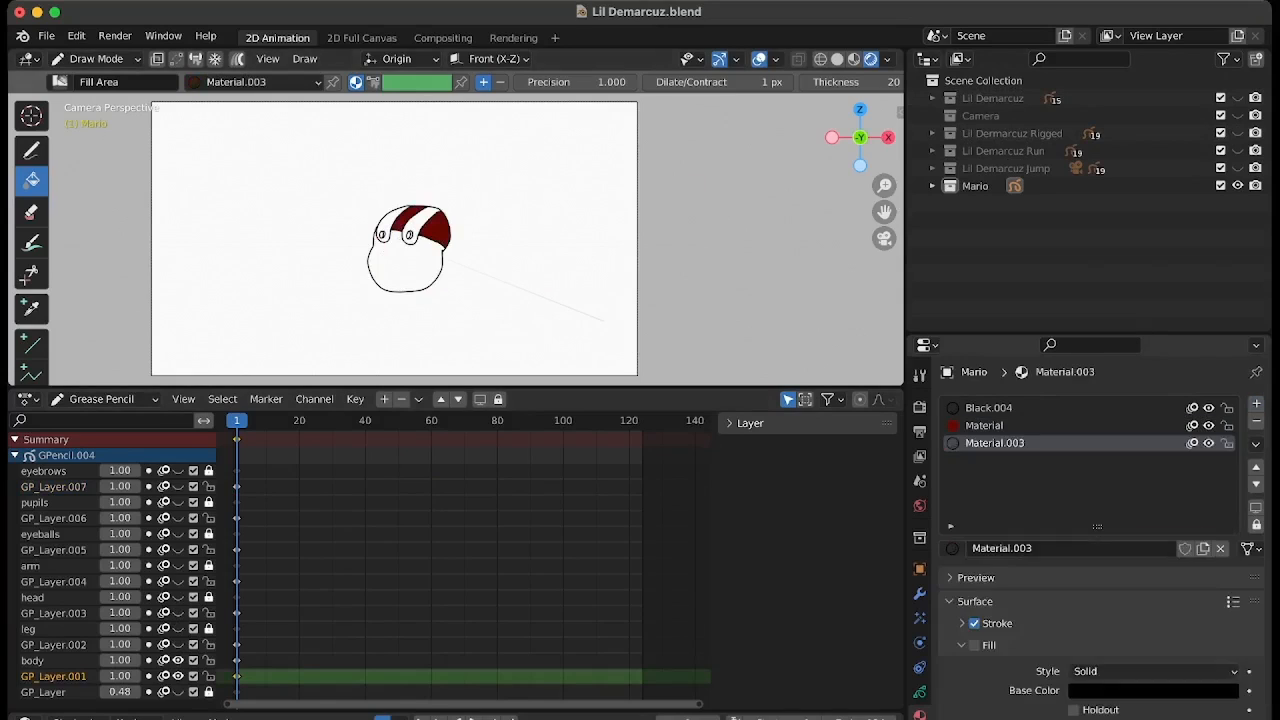
left_click(974, 623)
left_click(974, 645)
left_click(1153, 691)
left_click(1237, 133)
left_click(1153, 691)
left_click(1224, 609)
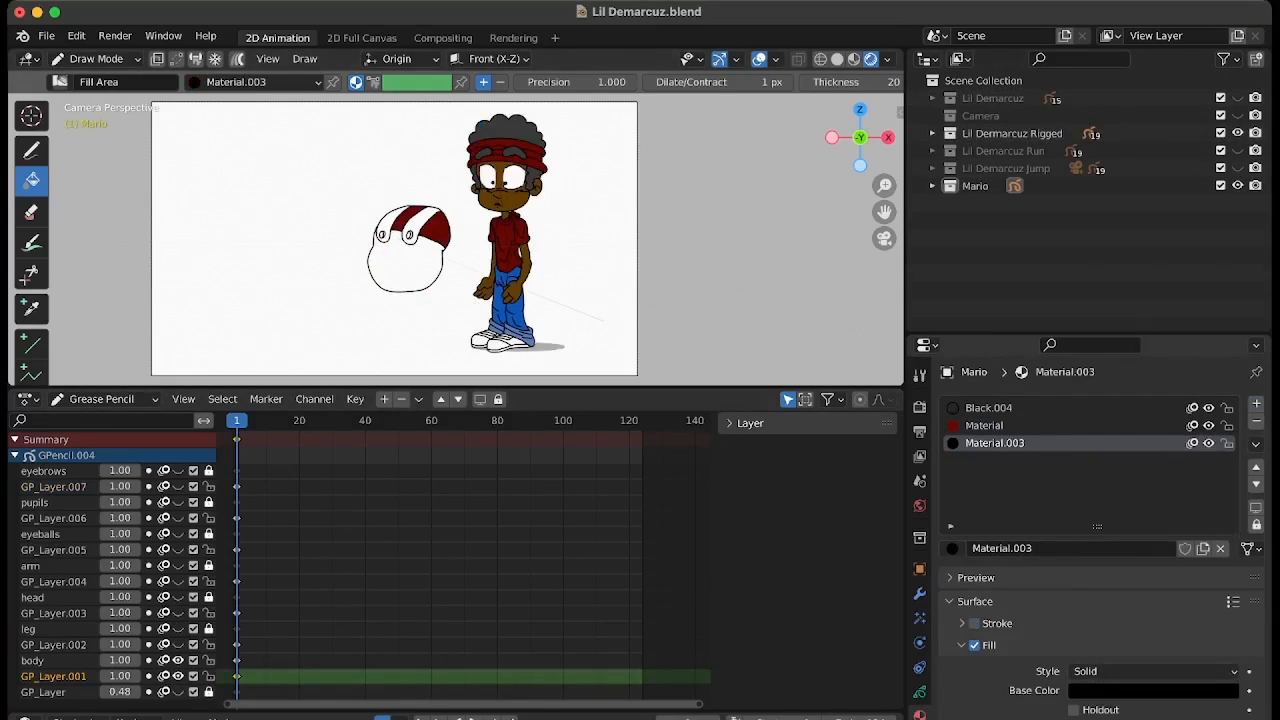
left_click(510, 292)
Fill the belly and both straps of the overalls with the blue material.
left_click(409, 279)
left_click(388, 221)
left_click(415, 222)
Add a fill-only yellow material and fill the overall buttons with it.
left_click_drag(884, 185, 884, 100)
left_click_drag(884, 212, 1265, 200)
left_click(1256, 404)
left_click(1090, 548)
mouse_move(884, 185)
left_mouse_down()
mouse_move(884, 222)
mouse_move(911, 60)
left_mouse_up()
left_click(974, 623)
left_click(974, 645)
left_click(1153, 691)
left_click(1204, 540)
left_click(474, 257)
Hide the body layers, show the leg layer with GP_Layer.002 active, and fill the trouser leg with blue Material.003.
left_click(178, 676)
left_click(178, 660)
left_click(54, 645)
left_click(178, 645)
left_click(178, 629)
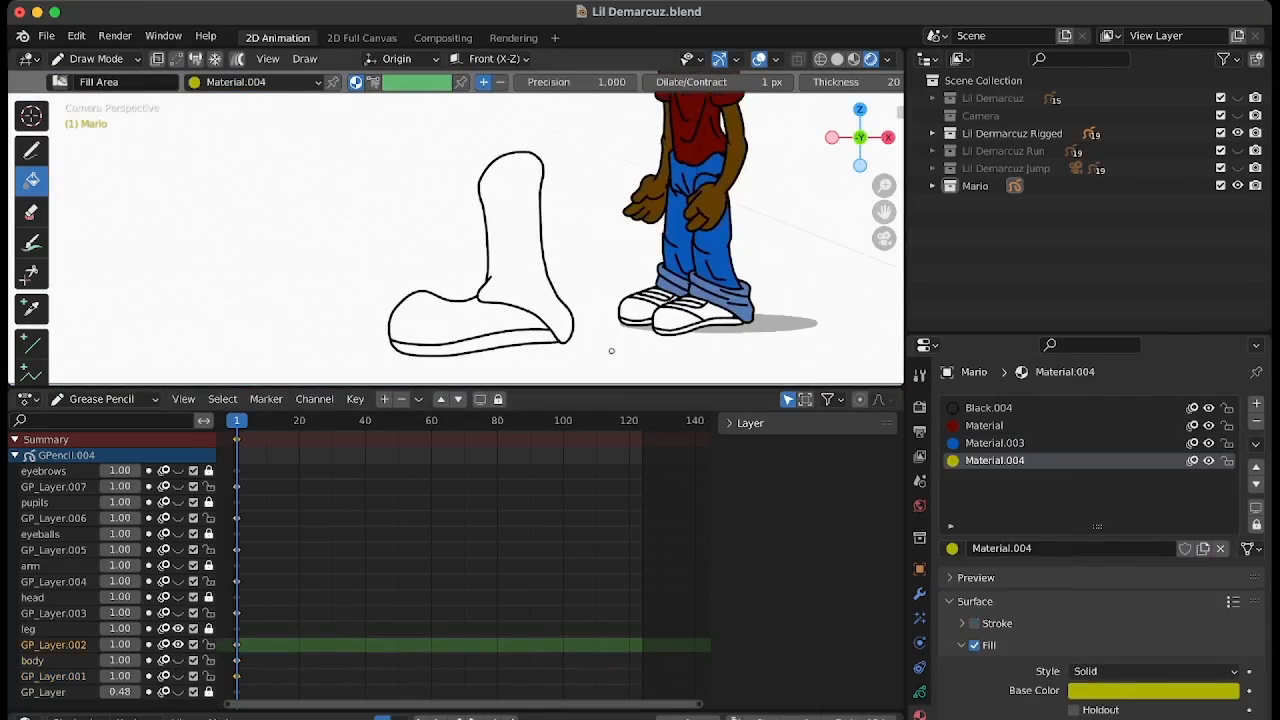
left_click(994, 443)
left_click(516, 230)
Add a fill-only brown material with hue 0.053, saturation 1.000 and value 0.173, and fill the shoe and sole with it.
left_click(1256, 404)
left_click(1090, 548)
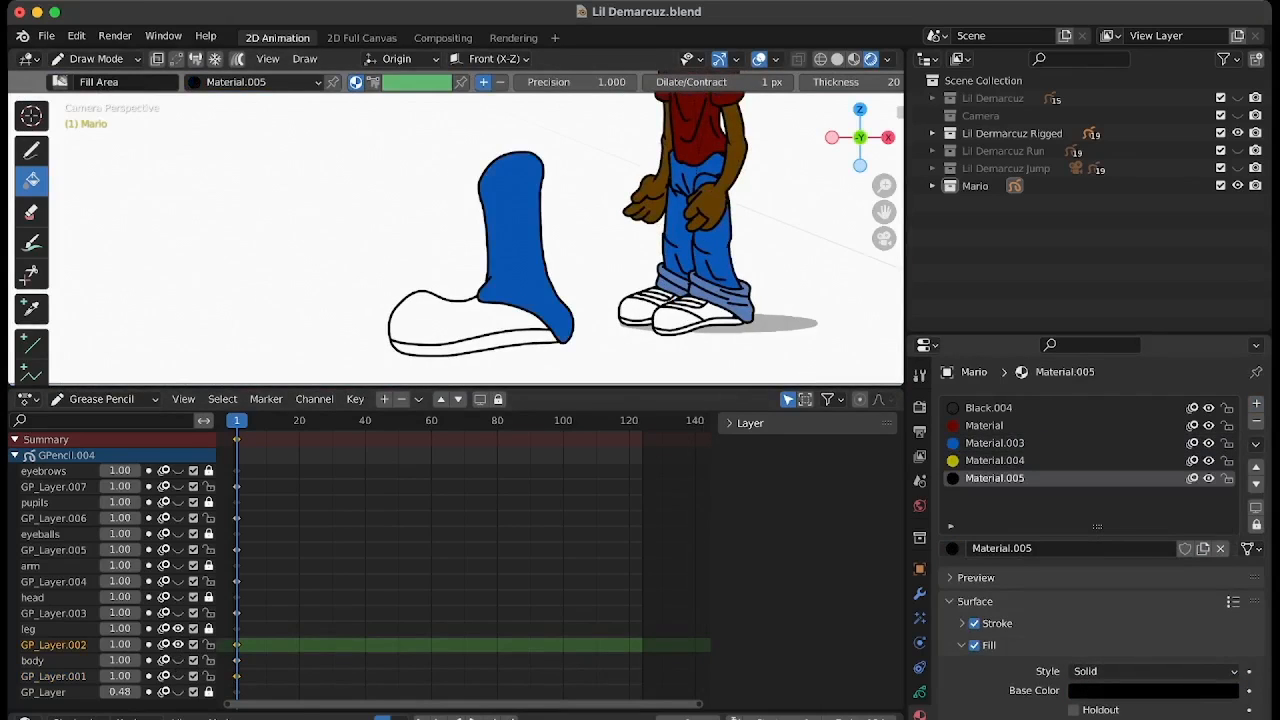
left_click(974, 623)
left_click(1153, 691)
left_click(1225, 468)
left_click(1108, 556)
left_click_drag(1225, 468, 1225, 509)
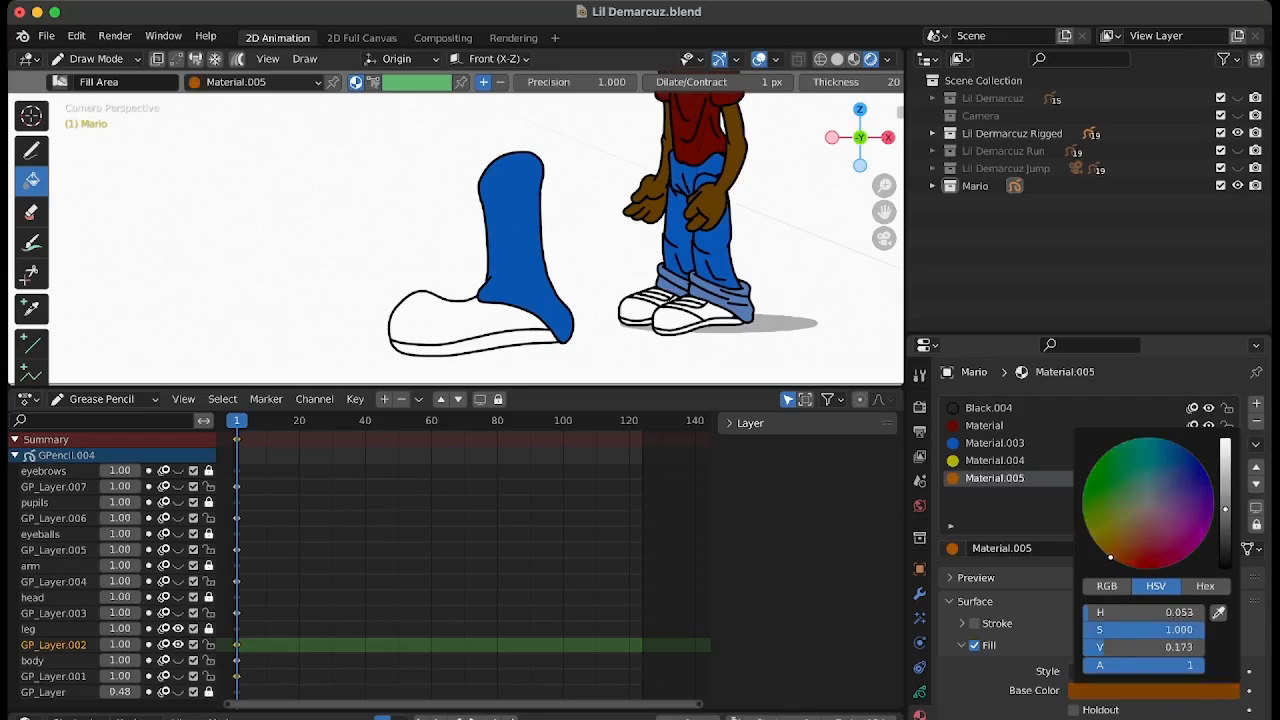
left_click(470, 322)
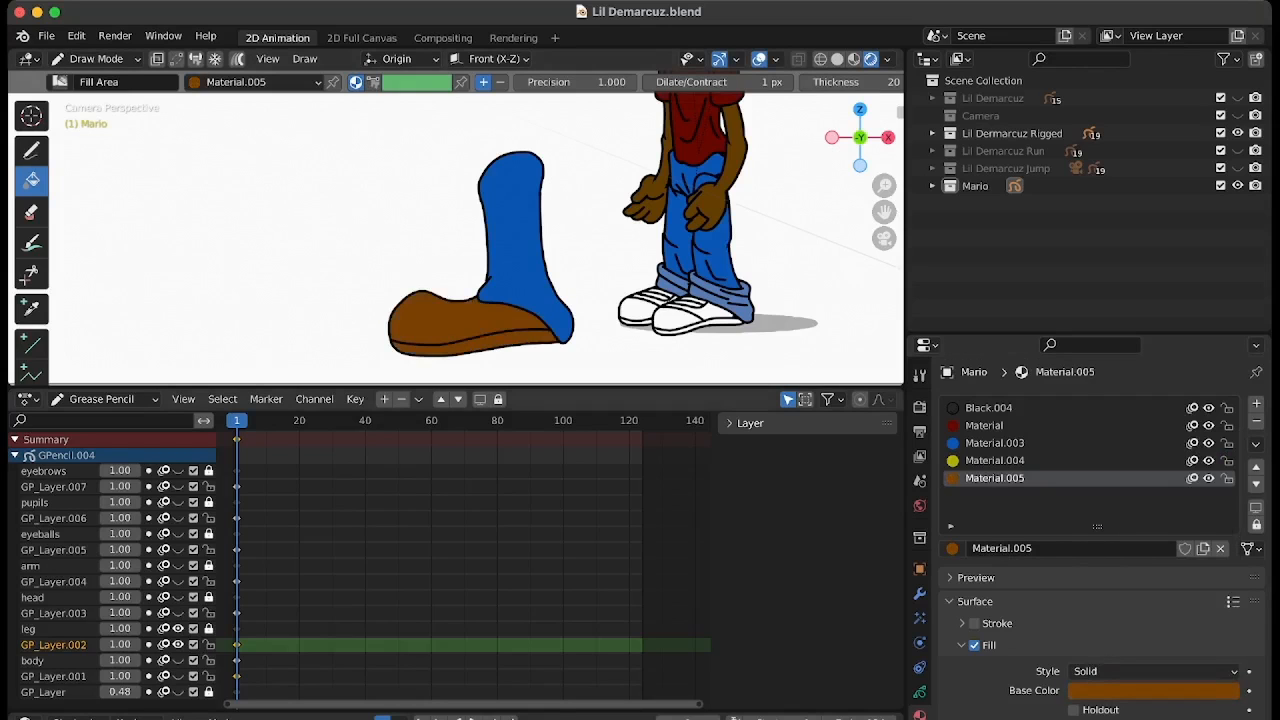
Unlock the leg layer, hide it and GP_Layer.002, and show the head layer and GP_Layer.003.
left_click(209, 629)
left_click(178, 645)
left_click(178, 629)
left_click(178, 613)
left_click(178, 597)
scroll(827, 281, "up", 5, "shift")
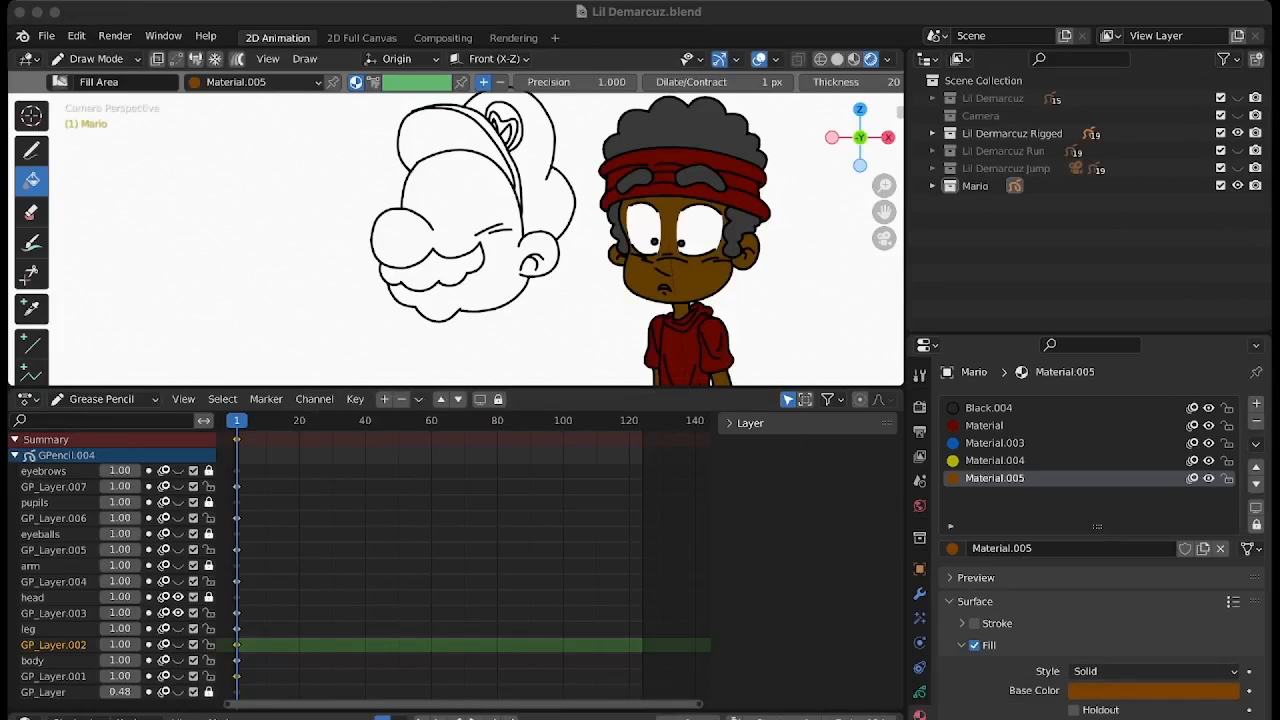
left_click(76, 35)
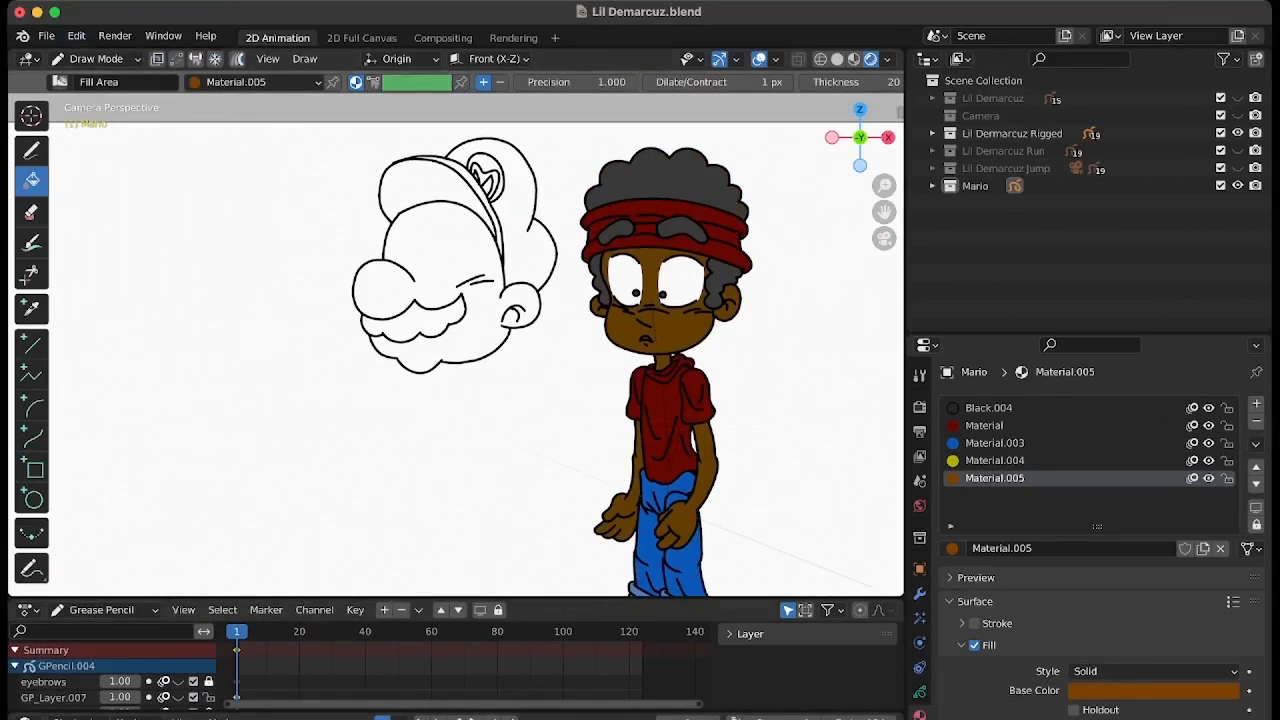
Fill the crown, brim and band of the cap with the red material on GP_Layer.003.
left_click_drag(120, 600, 120, 428)
left_click(984, 425)
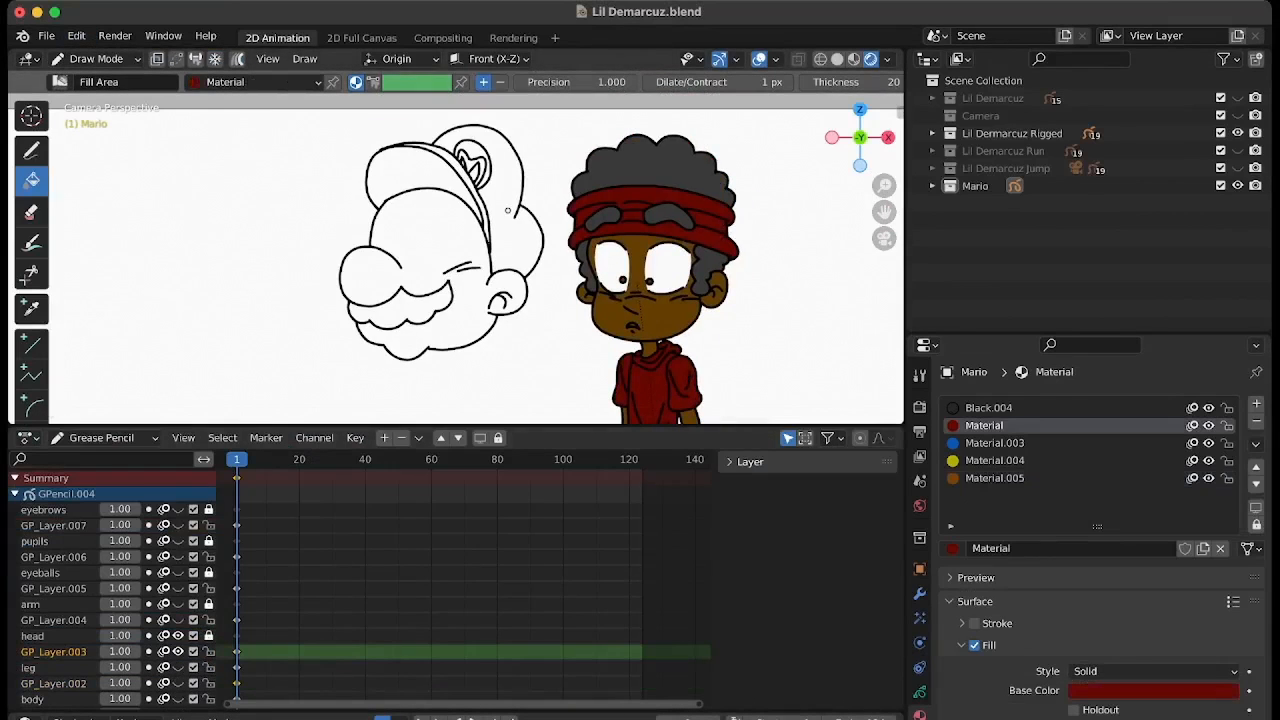
left_click(515, 230)
left_click(410, 175)
left_click(478, 205)
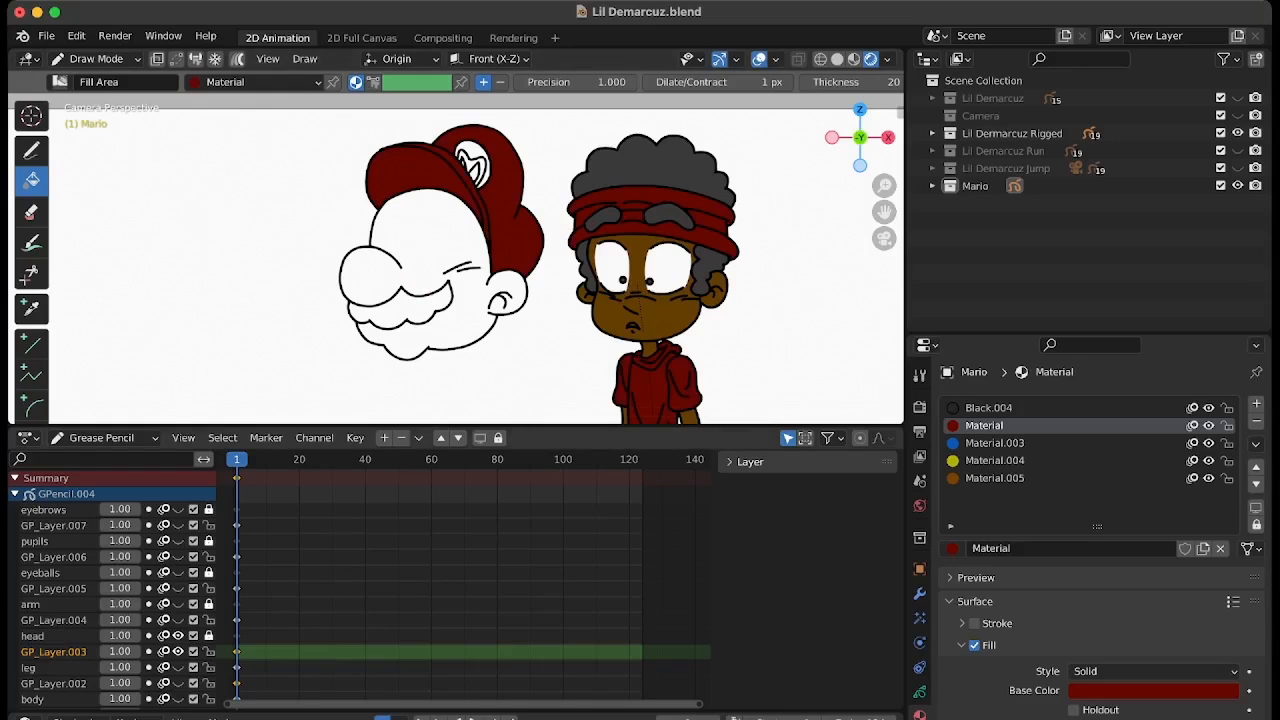
Add a fill-only skin material, fill the face, nose, chin and ear with it, and lighten its base color to peach.
left_click(62, 636)
left_click(80, 652)
left_click(1256, 404)
left_click(1103, 548)
left_click(974, 623)
left_click(974, 645)
left_click(1152, 690)
left_click(1225, 486)
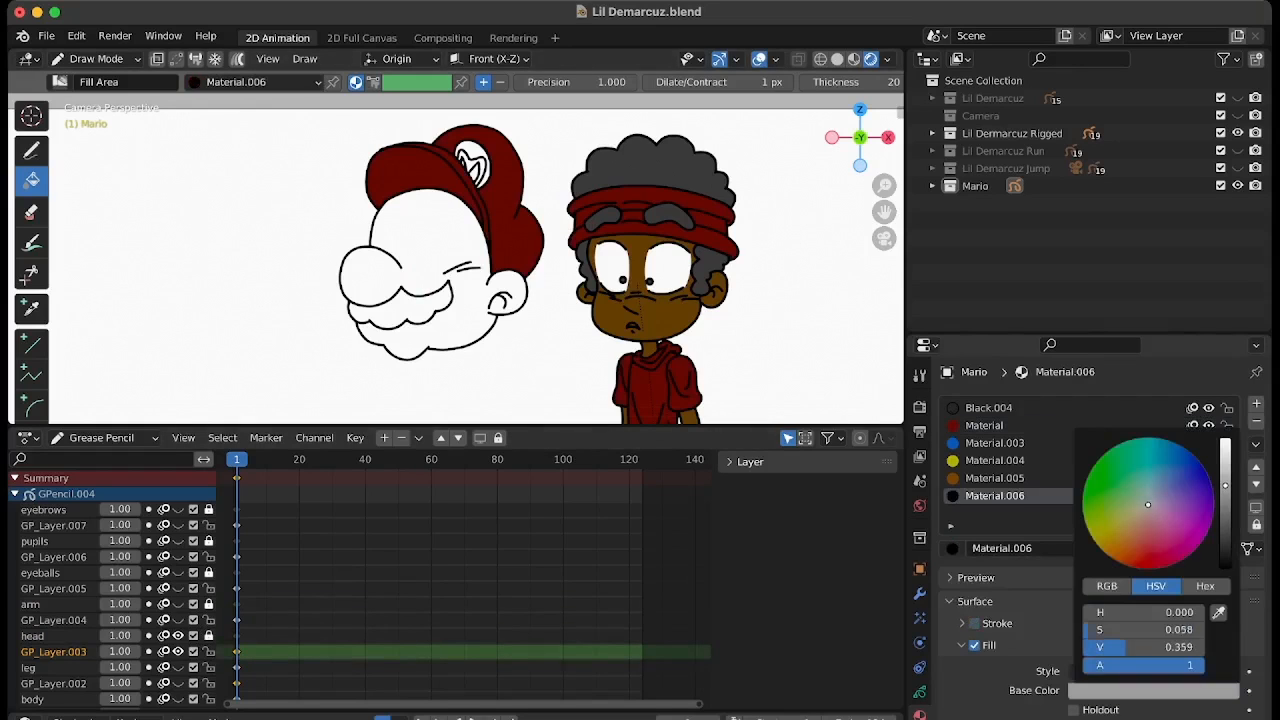
left_click_drag(1148, 505, 1132, 527)
left_click(452, 328)
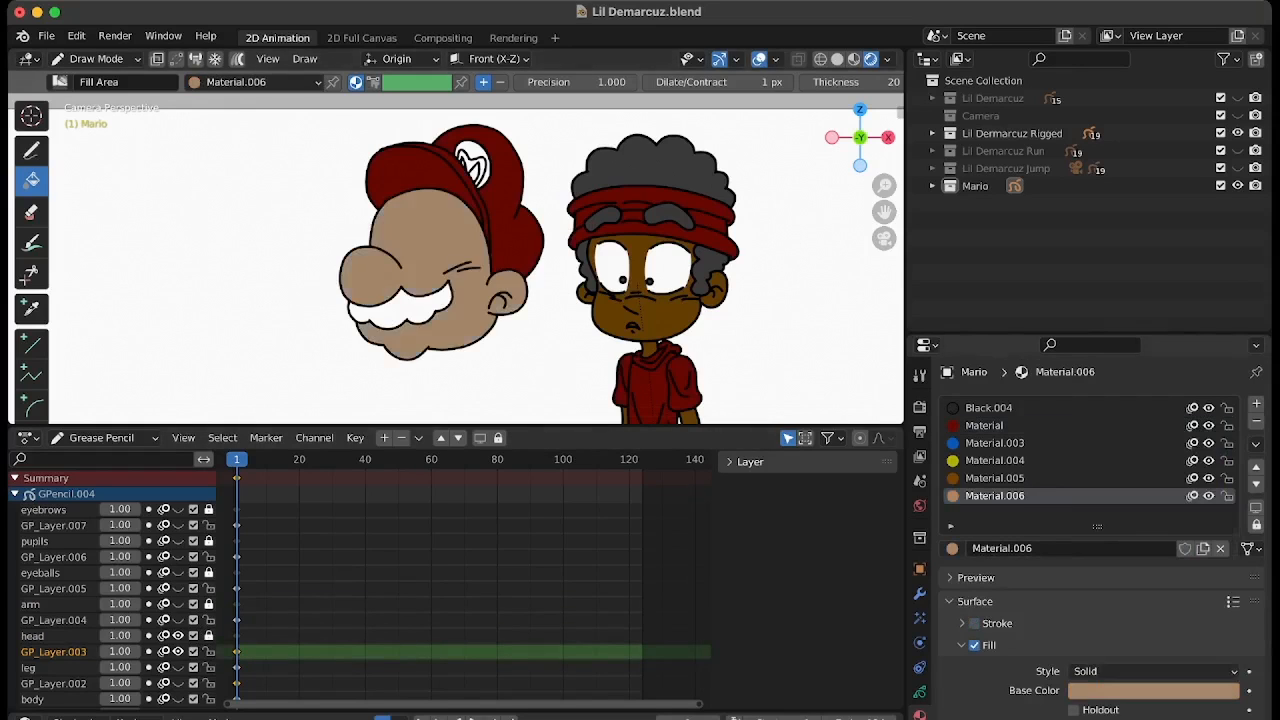
left_click(1153, 691)
left_click_drag(1225, 482, 1225, 453)
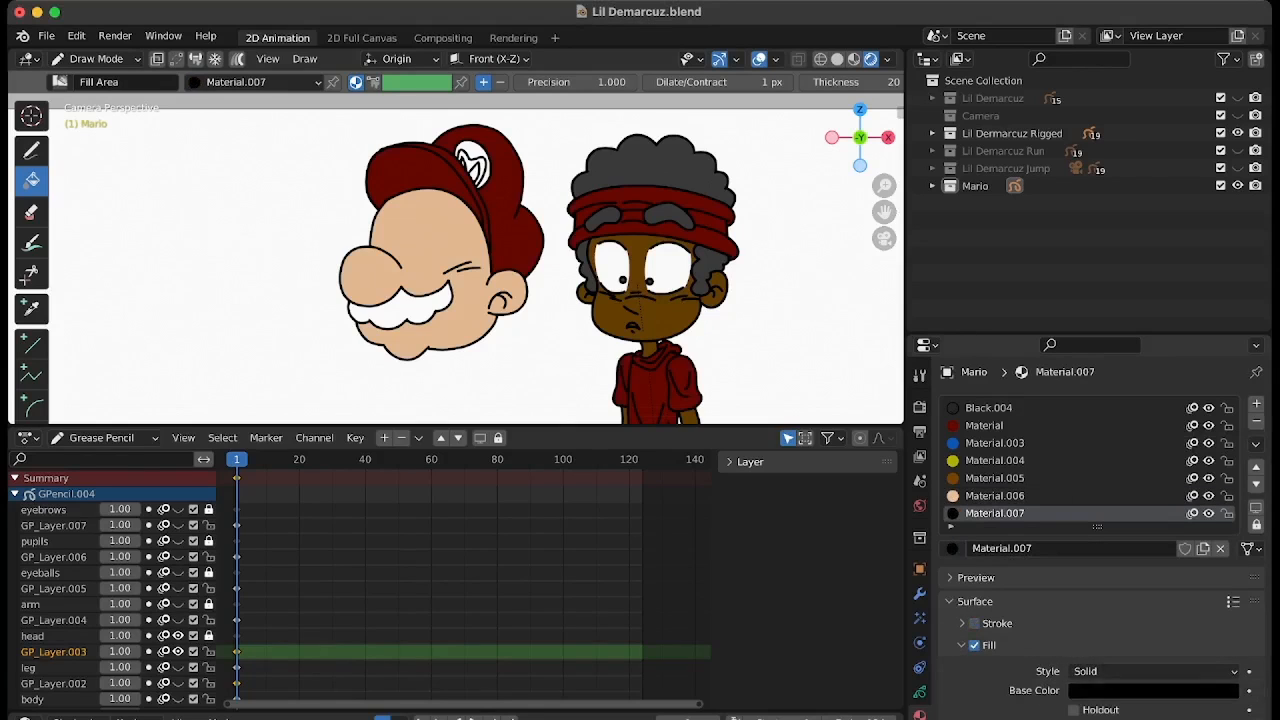
Fill the moustache with dark grey Material.007, the cap's M with yellow Material.004 and its emblem background with blue Material.003.
left_click(400, 302)
left_click(995, 460)
left_click(472, 166)
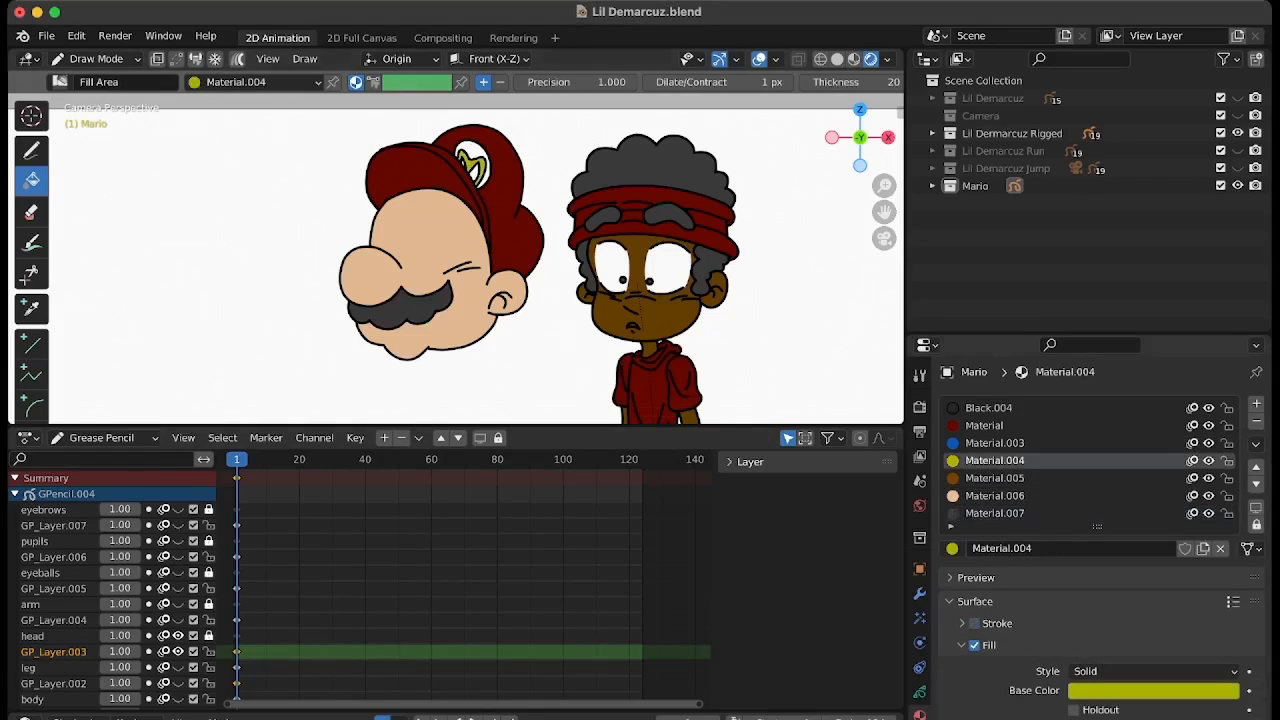
left_click(995, 443)
left_click(474, 172)
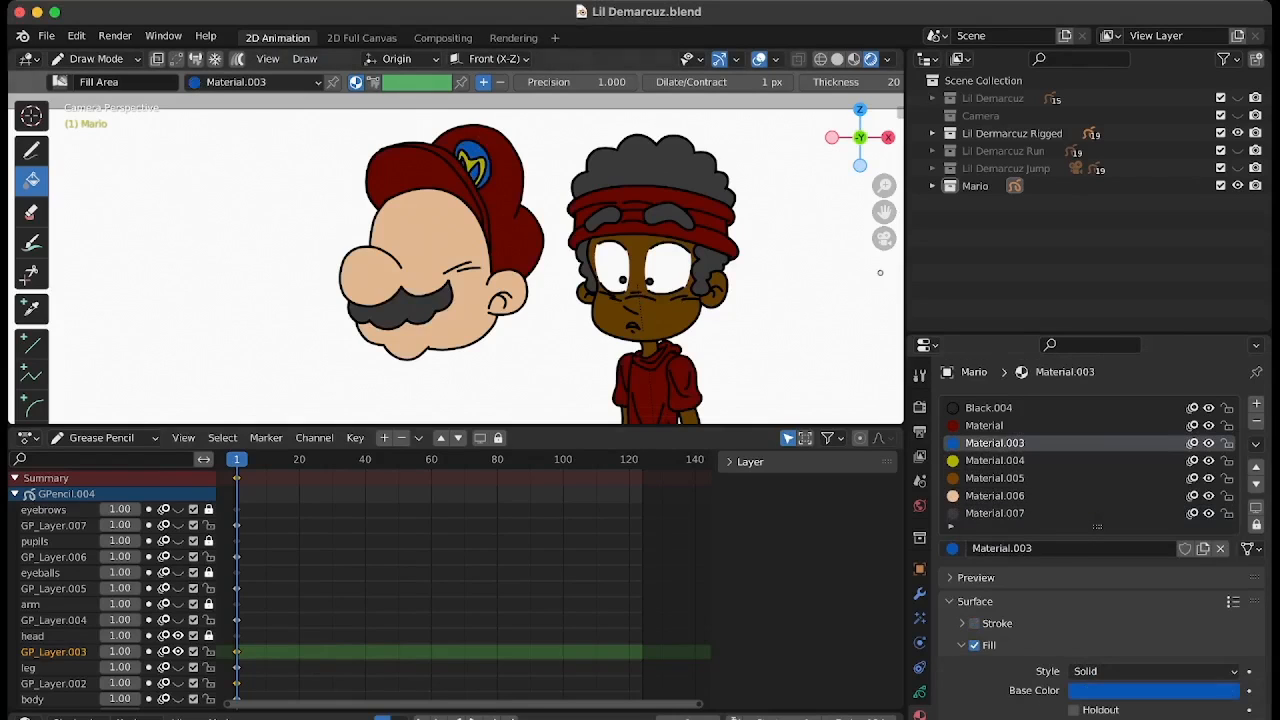
Show the leg and body layers with their fill layers and check the assembled colored figure.
left_click(54, 620)
left_click_drag(884, 185, 884, 230)
left_click(178, 667)
left_click(178, 683)
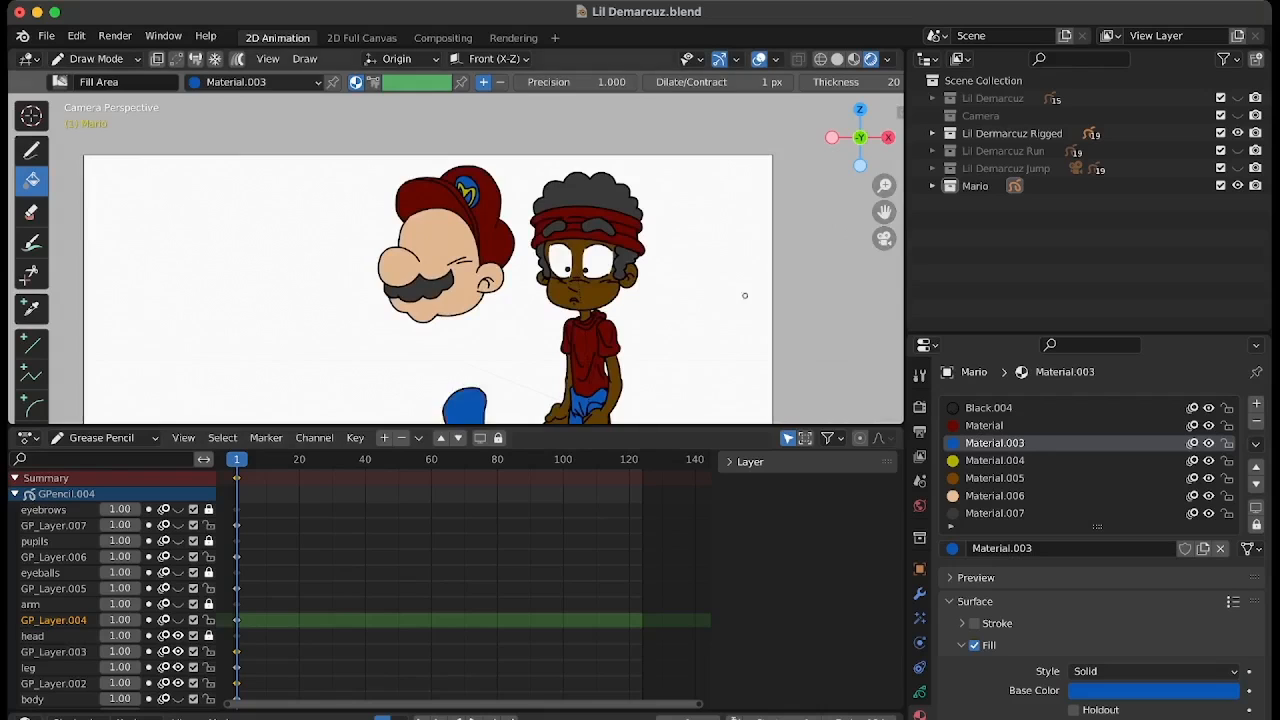
left_click_drag(884, 185, 884, 250)
left_click(178, 699)
scroll(178, 690, "down", 2)
left_click(178, 669)
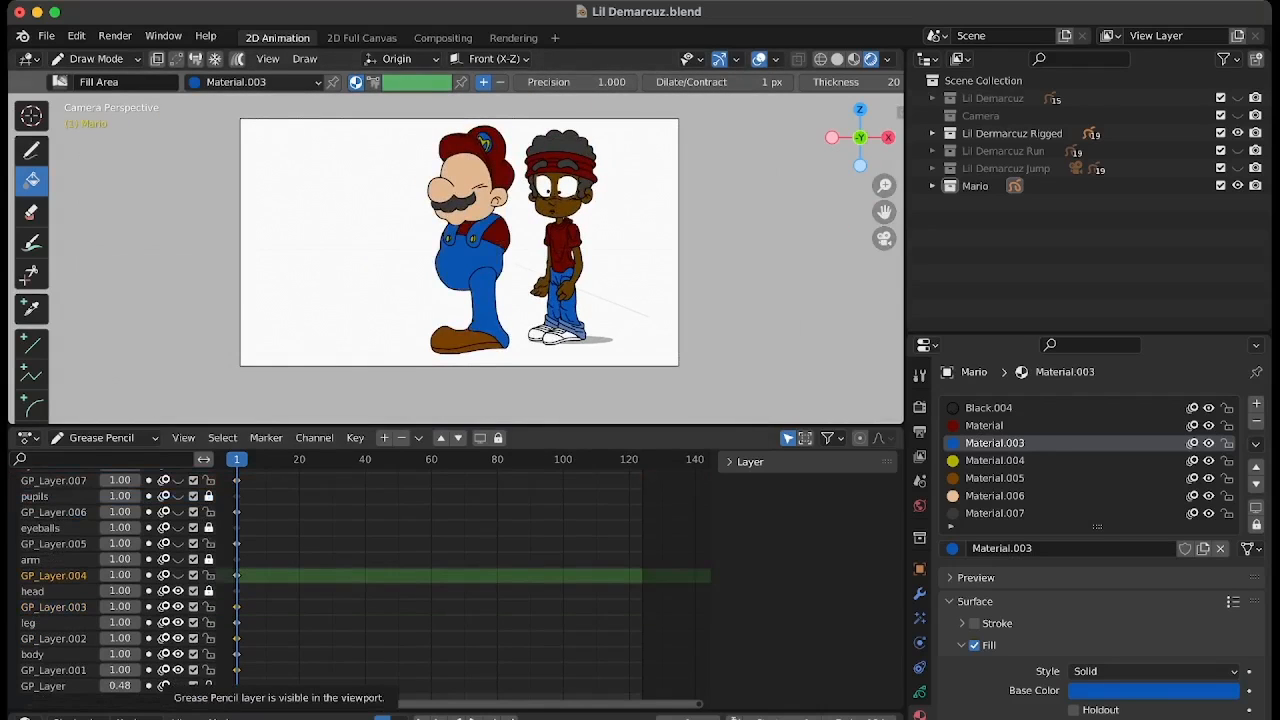
left_click_drag(884, 185, 884, 150)
left_click_drag(216, 592, 211, 592)
left_click_drag(884, 212, 872, 273)
left_click_drag(884, 185, 884, 172)
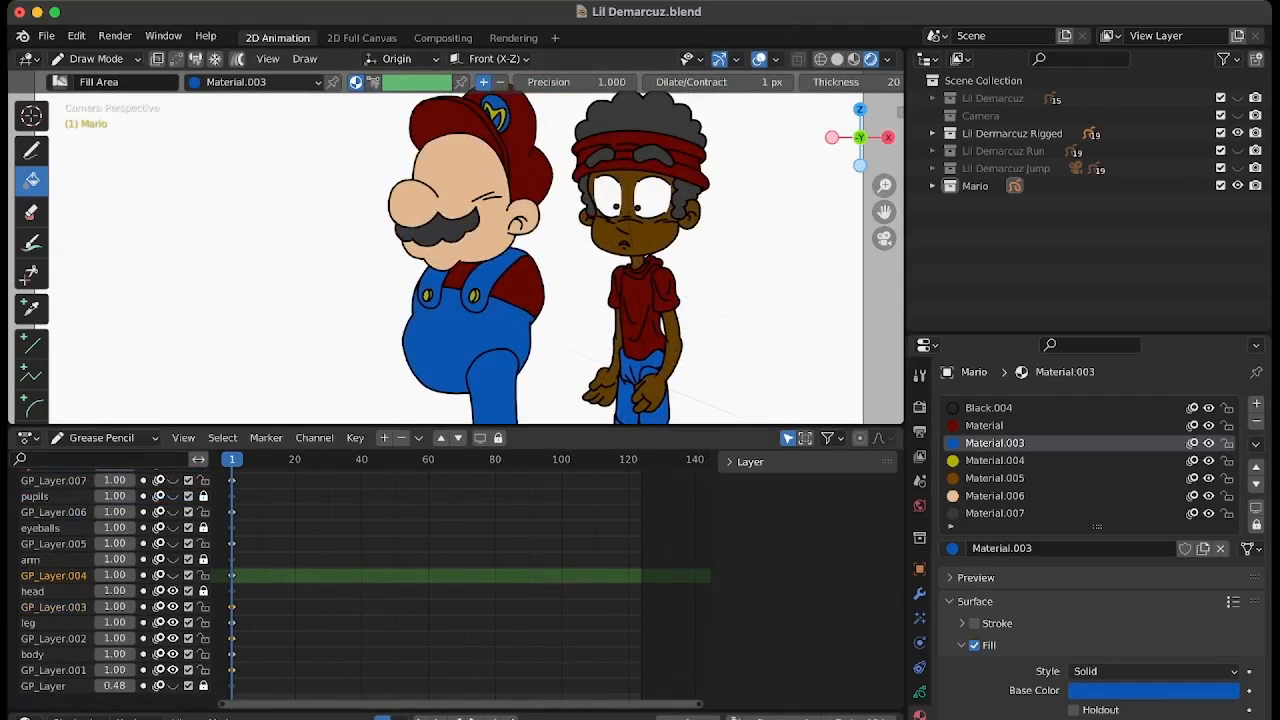
Show the arm layer and GP_Layer.004, make GP_Layer.004 active, and hide the body and leg layers with their fill layers.
left_click(56, 560)
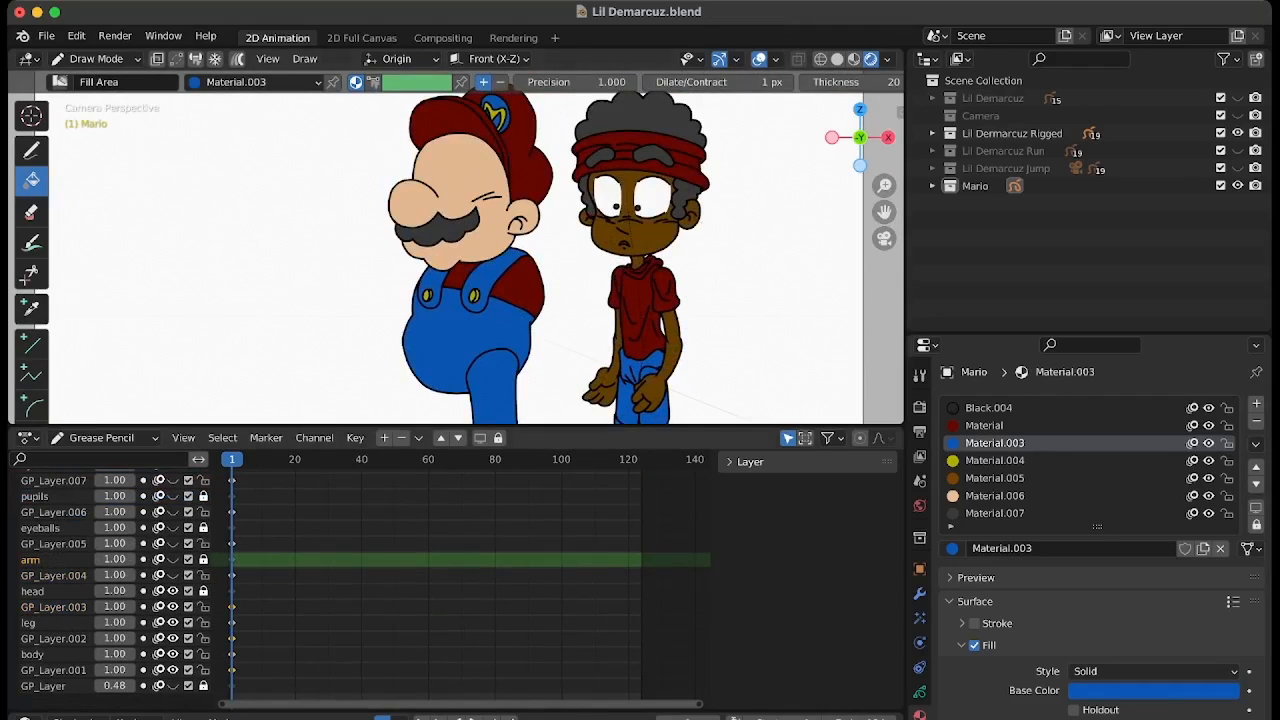
left_click_drag(884, 185, 884, 125)
left_click(173, 560)
left_click(56, 576)
left_click(173, 654)
left_click(173, 670)
left_click(173, 638)
left_click(173, 622)
left_click(173, 575)
Fill the sleeve of the arm with the red material on GP_Layer.004.
left_click_drag(884, 212, 743, 112)
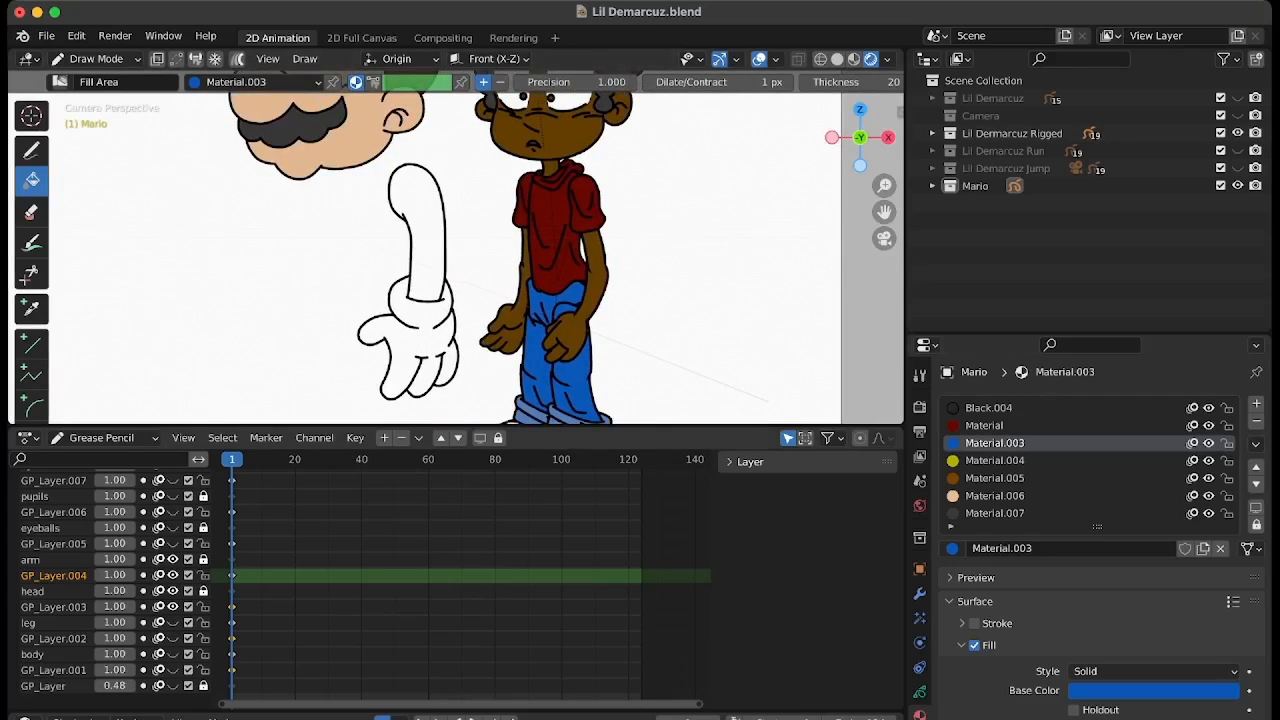
left_click(984, 425)
left_click(416, 230)
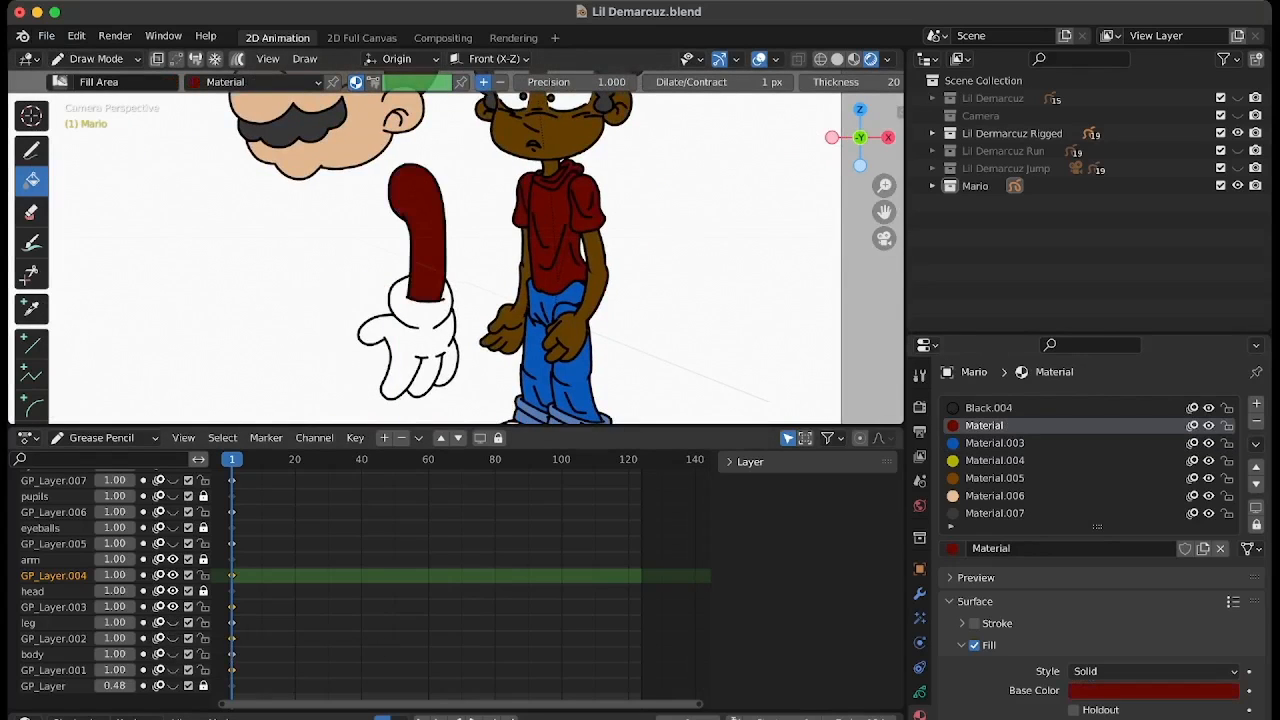
Add a fill-only white material and fill the glove with it.
left_click(1256, 404)
left_click(1098, 548)
left_click(975, 623)
left_click(975, 645)
left_click(1153, 691)
left_click_drag(1226, 500, 1226, 442)
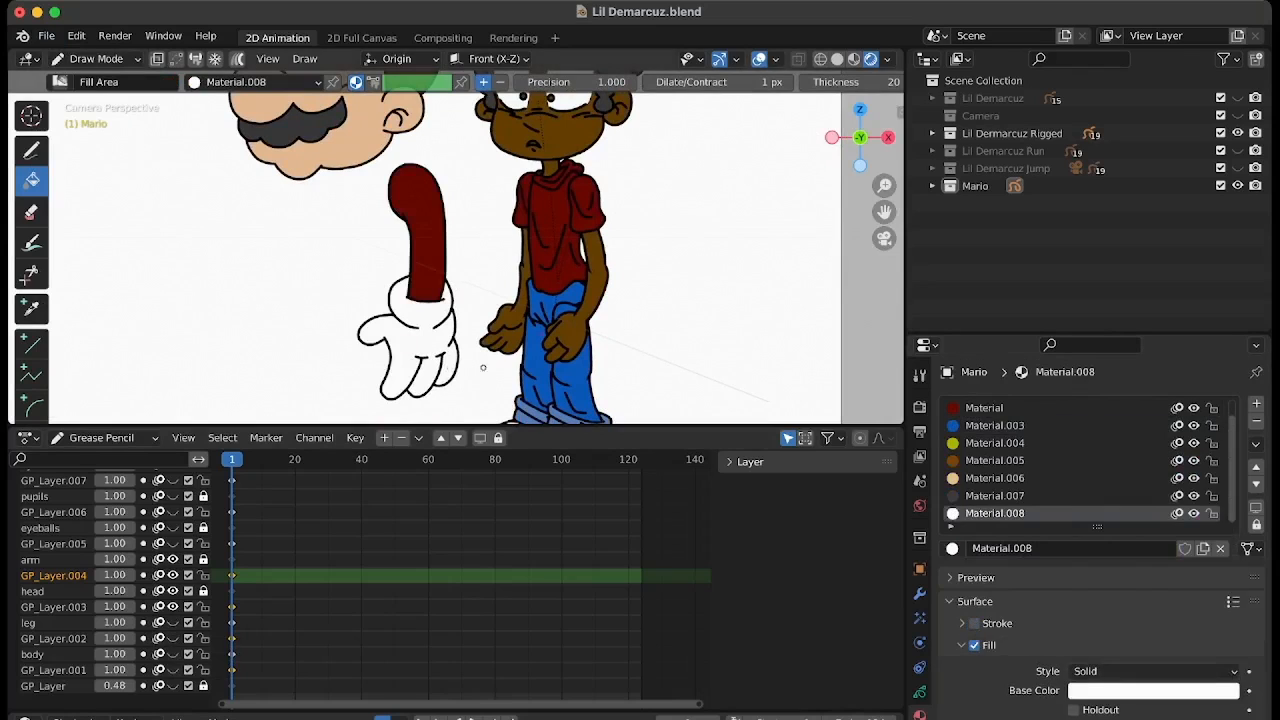
scroll(336, 333, "down", 3)
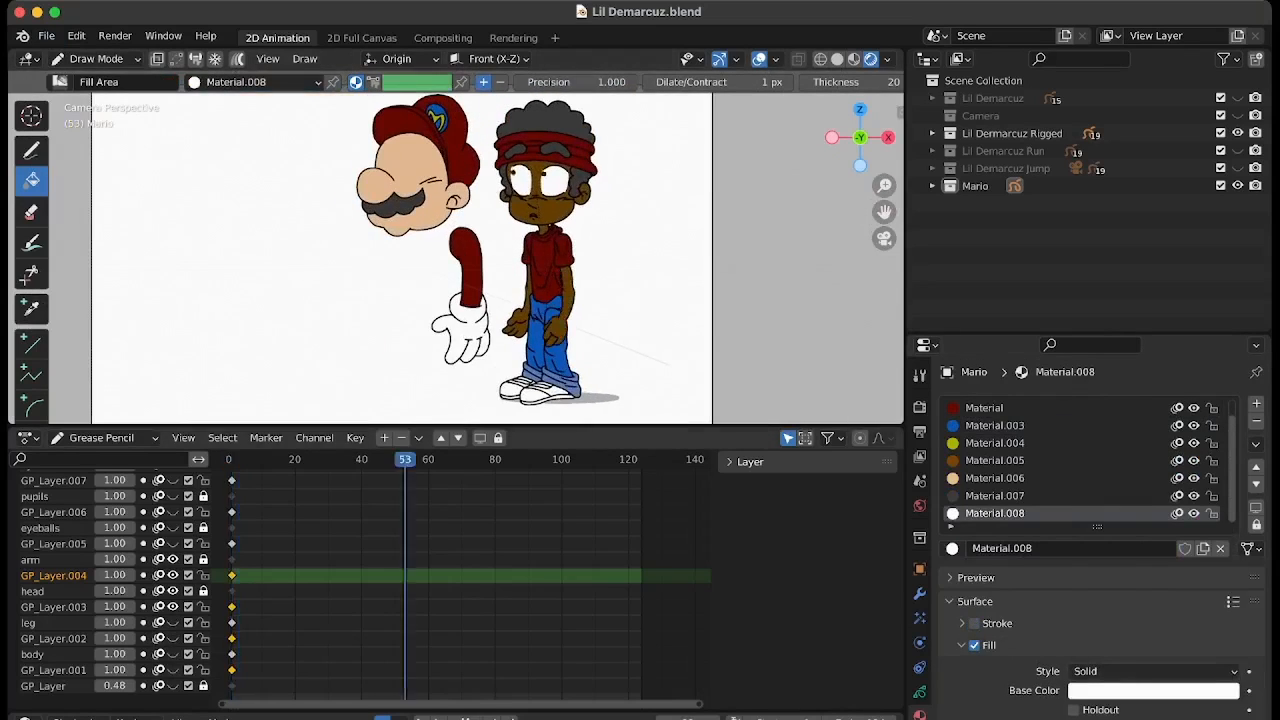
Show the leg, eyeballs and pupils layers together with GP_Layer.005, GP_Layer.006 and GP_Layer.007.
left_click(172, 622)
left_click(172, 544)
left_click(172, 528)
left_click(172, 512)
left_click(172, 496)
left_click(172, 480)
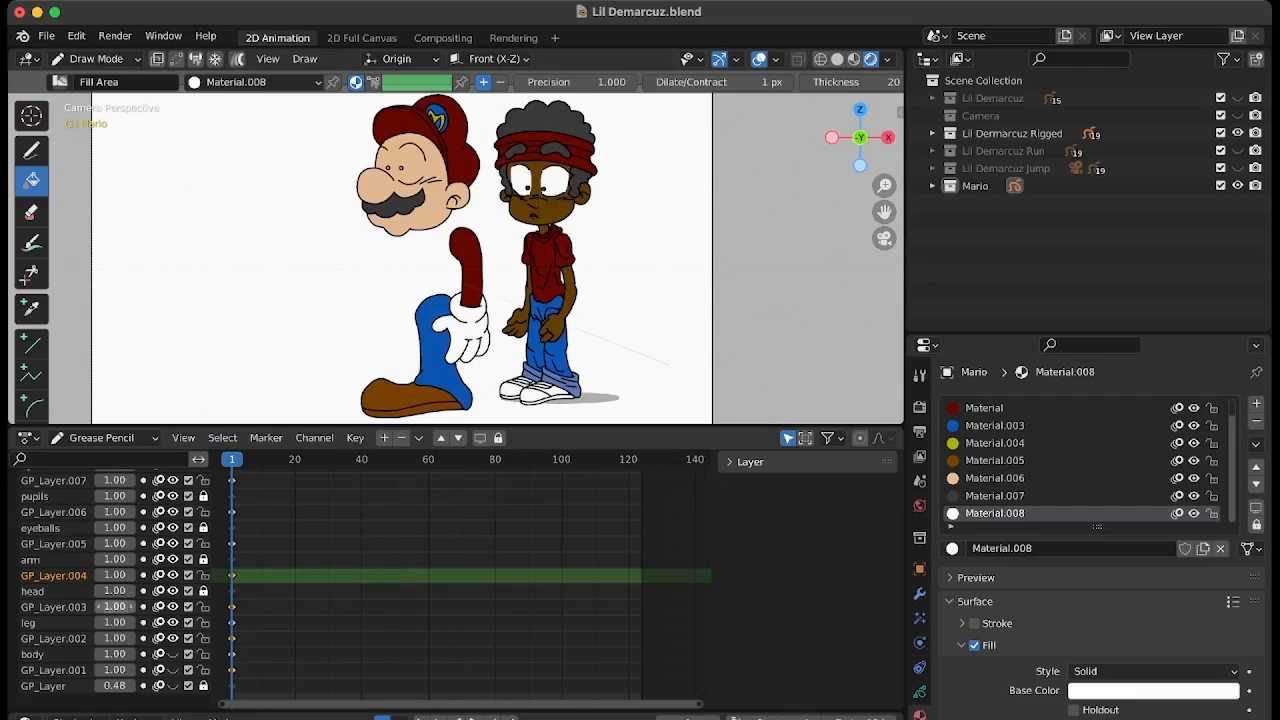
Show the eyebrows layer, hide every layer from GP_Layer.007 down, and make GP_Layer.007 active.
scroll(172, 505, "up", 3)
left_click(172, 509)
left_click(44, 510)
left_click_drag(884, 186, 884, 105)
left_click_drag(884, 212, 922, 424)
left_click_drag(173, 525, 173, 692)
left_click_drag(884, 186, 884, 140)
left_click(54, 526)
Fill both eyebrows with the dark grey Material.007 on GP_Layer.007, using a fill precision of 1.800.
left_click(995, 496)
left_click_drag(884, 212, 946, 387)
left_click_drag(575, 82, 528, 82)
left_click(44, 510)
left_click(54, 526)
left_click(458, 248)
left_click(76, 36)
left_click(92, 58)
left_click(458, 246)
left_click(284, 243)
Show the pupils layer with GP_Layer.006 and fill both pupils with the dark grey material on GP_Layer.006.
left_click(173, 525)
left_click(173, 541)
left_click_drag(884, 186, 884, 130)
left_click(54, 557)
left_click(173, 557)
left_click(347, 269)
left_click(412, 270)
Make GP_Layer.005 active and show it together with the eyeballs, head and GP_Layer.003 layers.
left_click_drag(884, 186, 884, 236)
left_click(44, 573)
left_click(54, 589)
left_click(173, 573)
left_click(173, 636)
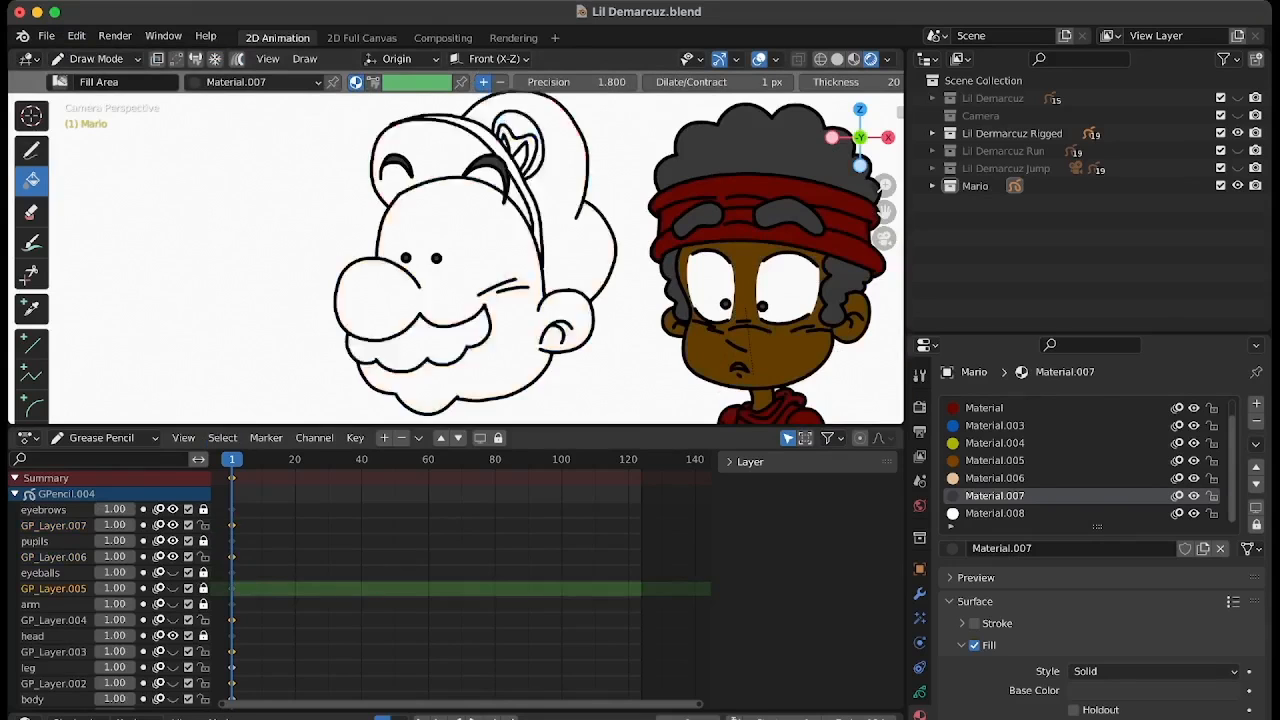
left_click(173, 652)
left_click_drag(884, 186, 890, 100)
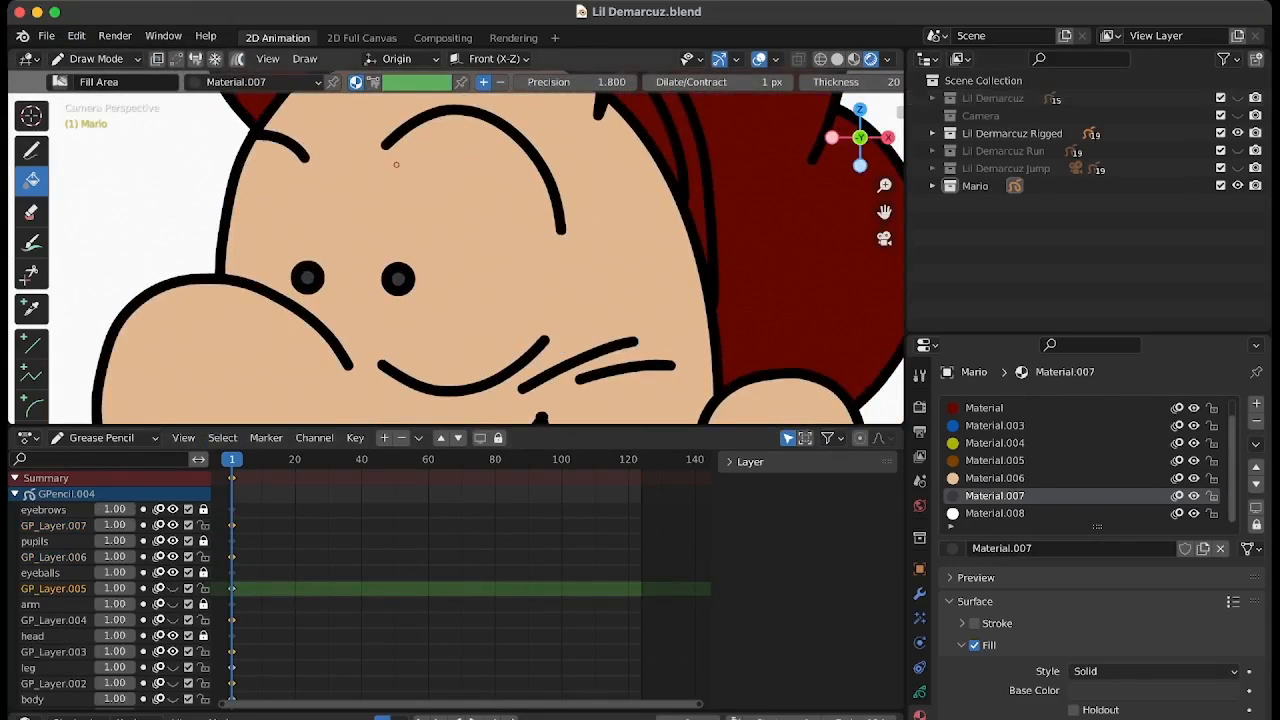
left_click(173, 589)
Try to draw a curve across the larger eye with the white Material.008, and undo it.
left_click(31, 150)
left_click(994, 513)
left_click(31, 405)
left_click_drag(383, 234, 578, 257)
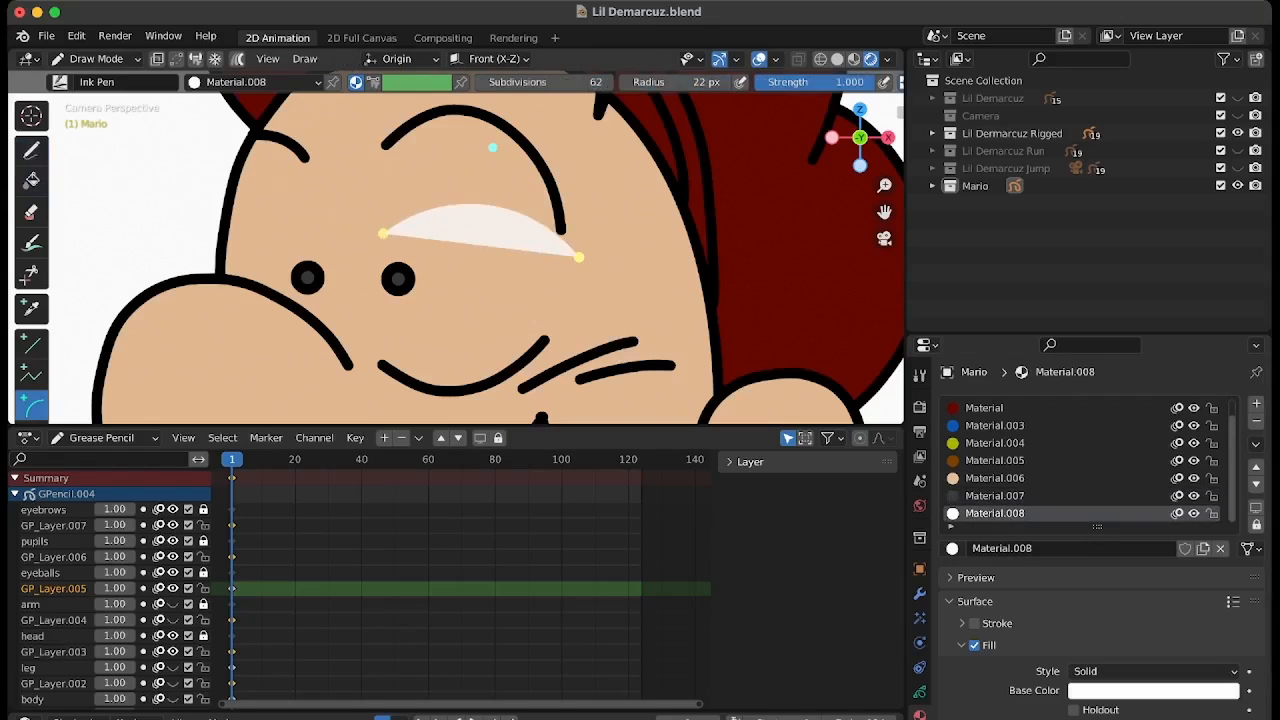
key("Return")
key("super+z")
Make a separate copy of the white fill material in its slot and add a new material with a white stroke.
left_click_drag(884, 212, 888, 183)
left_click(31, 150)
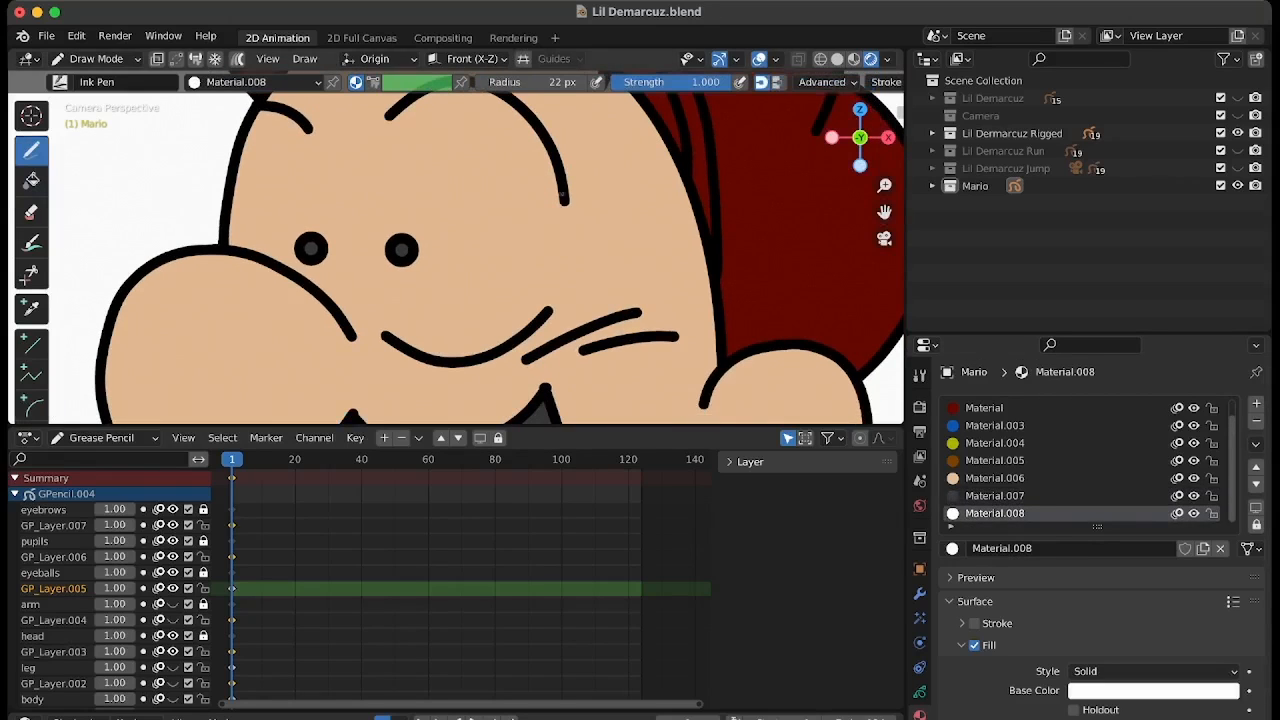
left_click(1203, 549)
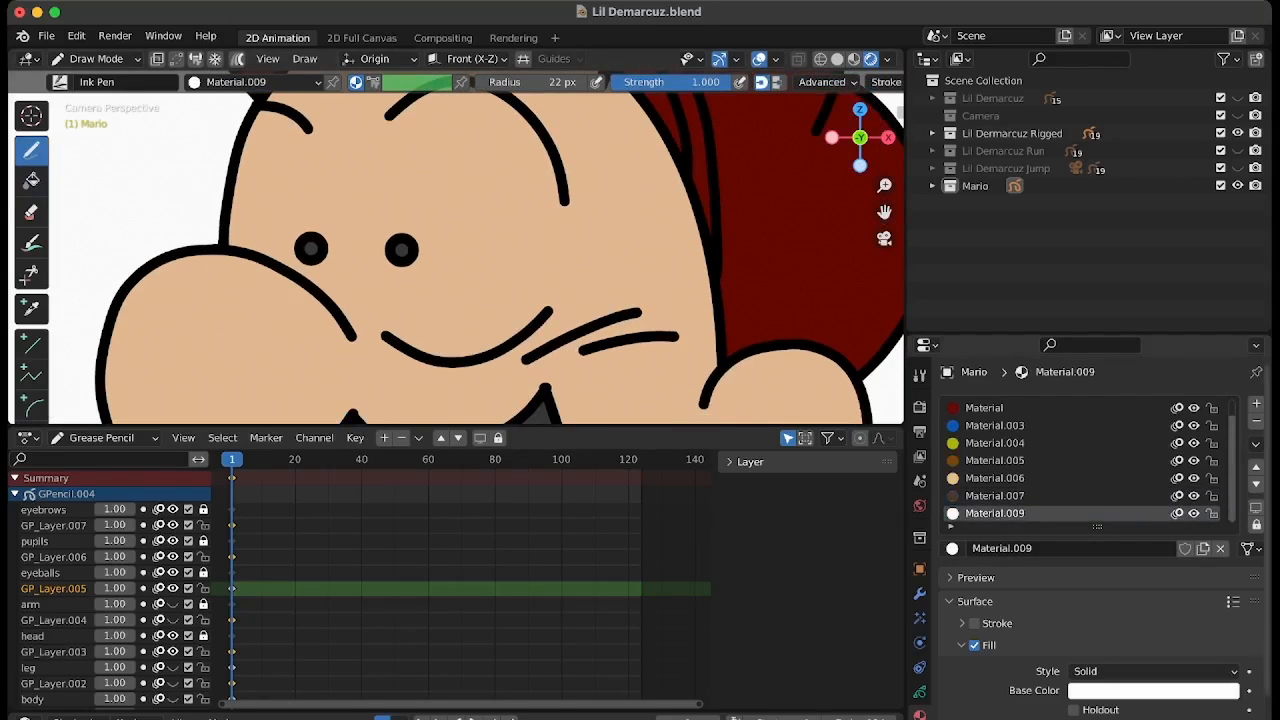
left_click(1256, 404)
left_click(1105, 548)
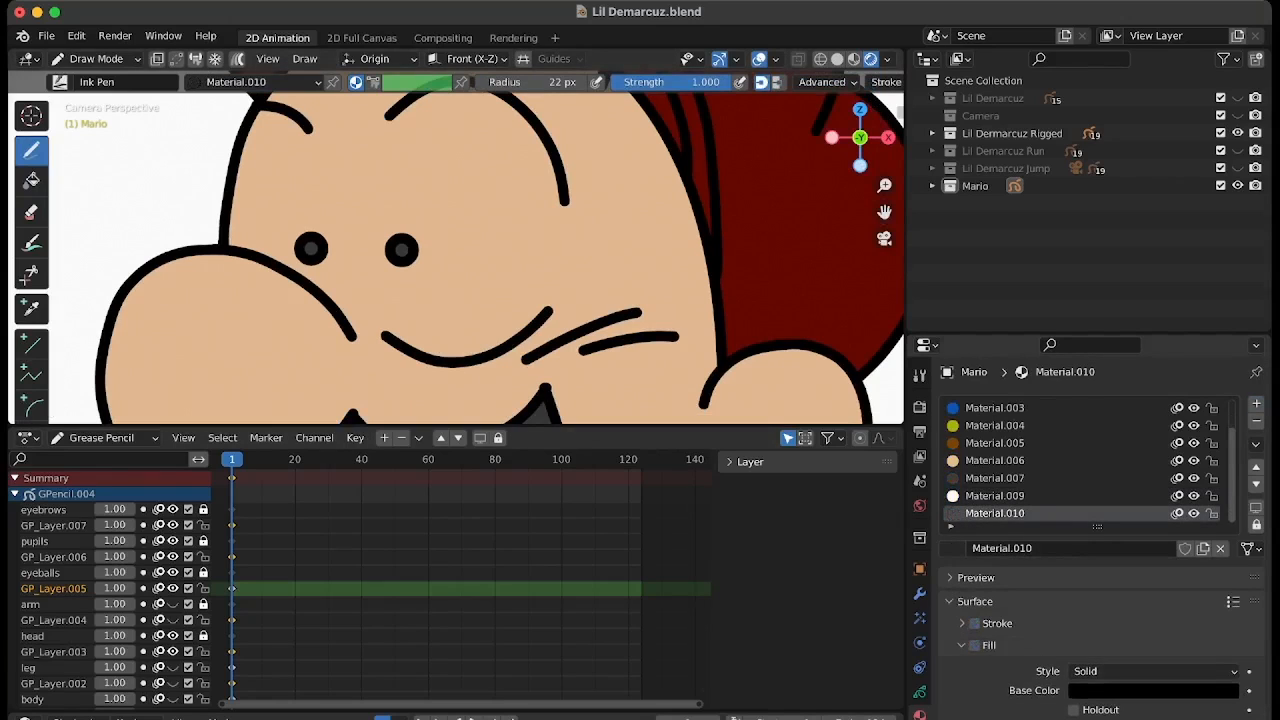
Draw white strokes on GP_Layer.005 that close the open sides of both eye outlines.
left_click_drag(564, 198, 549, 310)
mouse_move(392, 116)
left_mouse_down()
mouse_move(368, 212)
mouse_move(392, 345)
left_mouse_up()
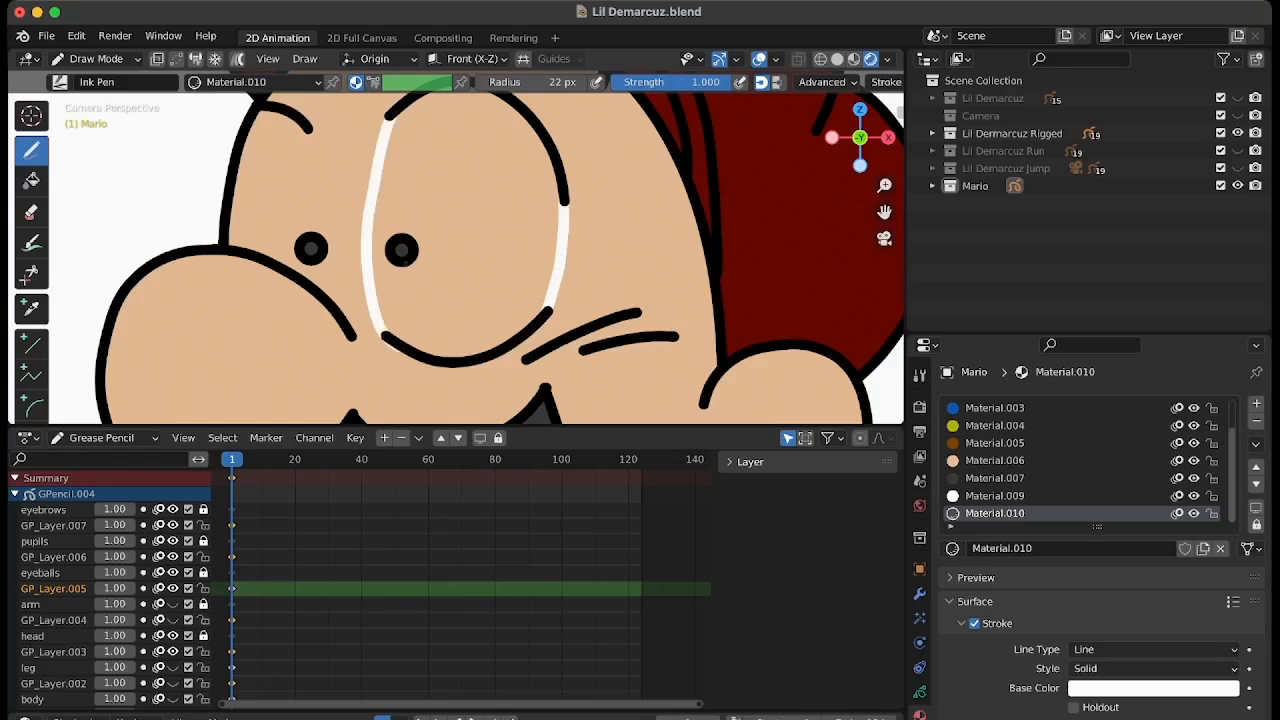
left_click_drag(309, 127, 300, 296)
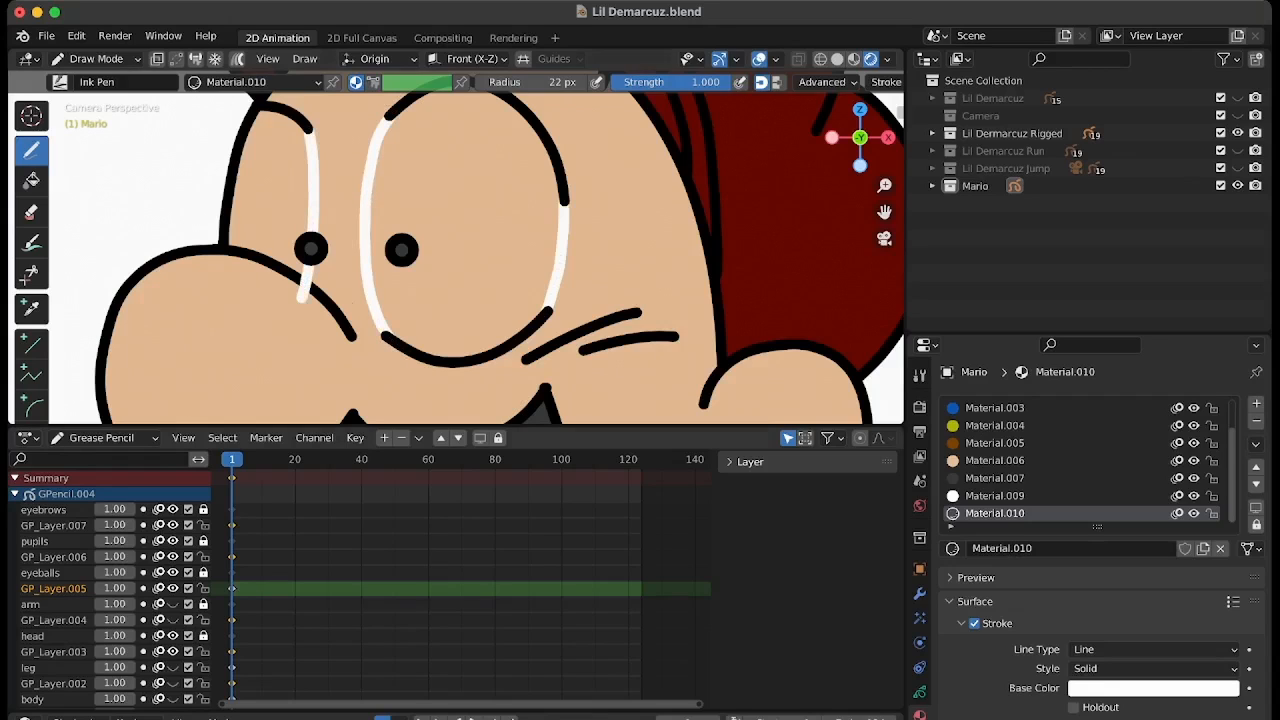
Hide the pupils layer with GP_Layer.006 and fill both eyeballs with the white Material.009.
left_click_drag(173, 541, 173, 557)
left_click(31, 181)
left_click(1000, 496)
left_click(455, 225)
left_click(280, 194)
Trim the lower end of the smaller eye's white stroke over the nose outline with the Eraser in Point mode.
left_click(31, 212)
left_click(444, 82)
left_click(302, 300)
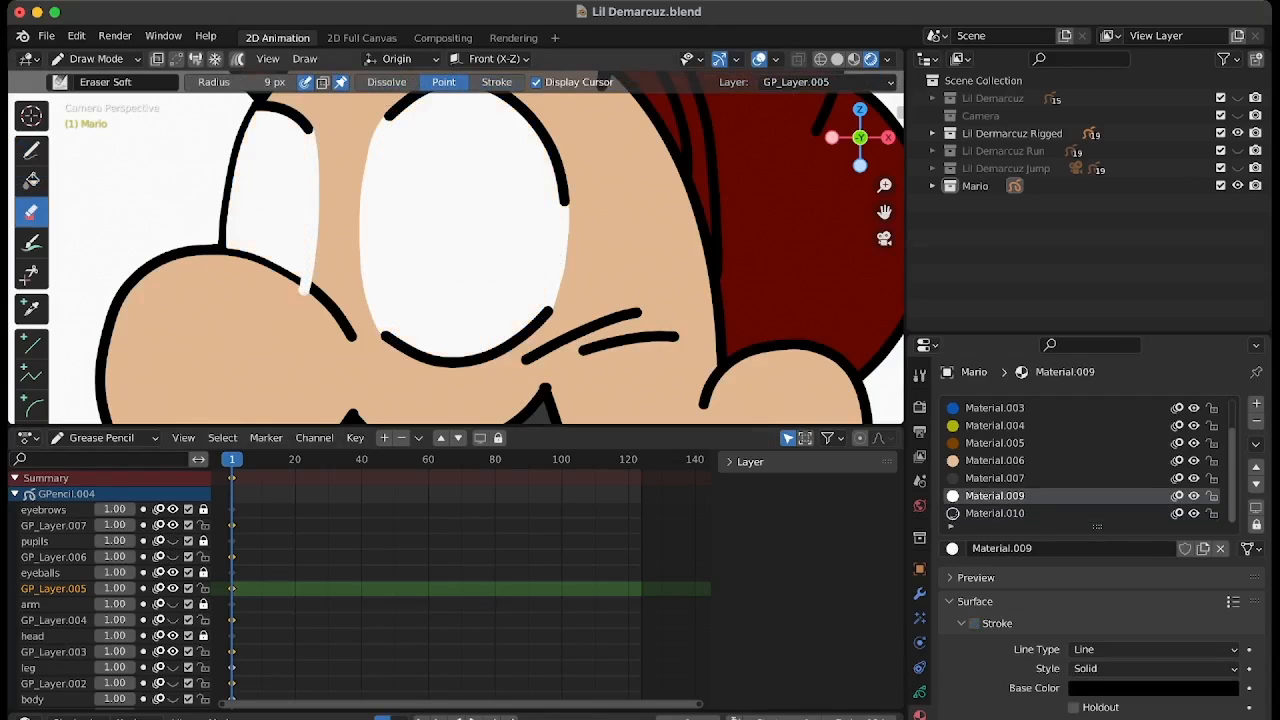
In Edit Mode, move the white stroke's end about 0.0095 m up off the nose outline, and return to Draw Mode.
scroll(322, 283, "up", 5)
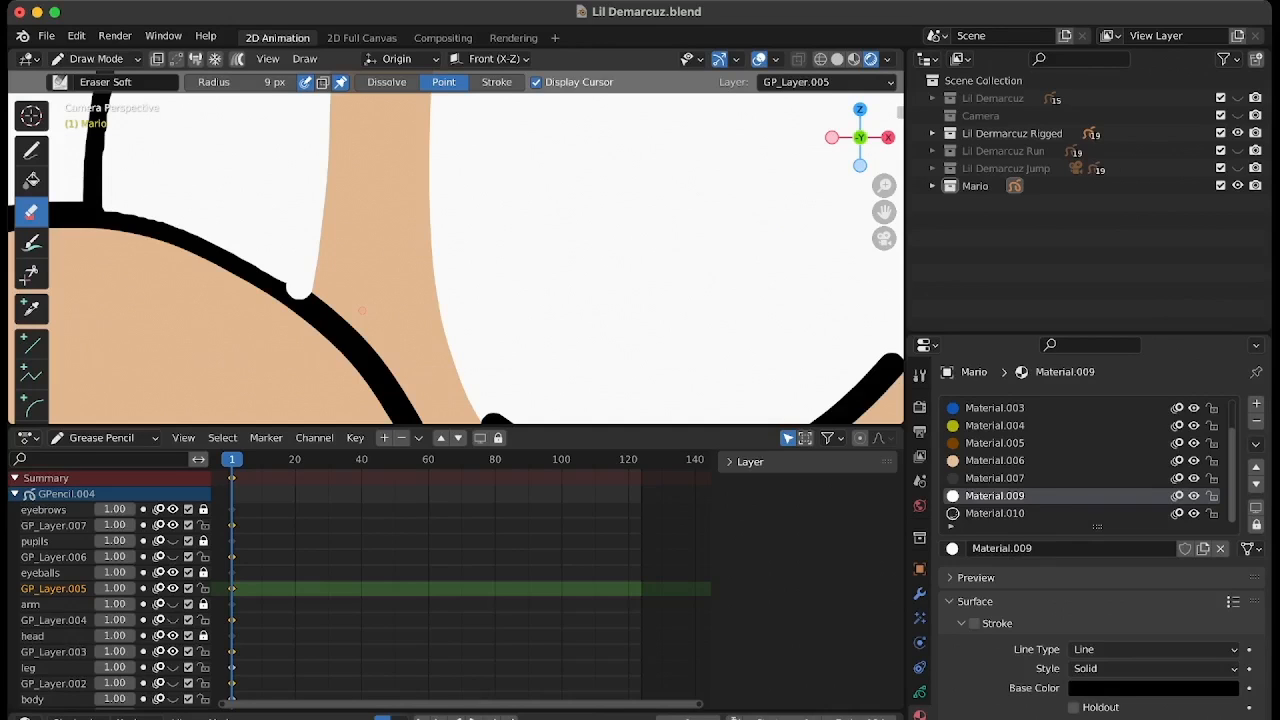
left_click(108, 59)
left_click(97, 98)
mouse_move(332, 253)
left_mouse_down()
mouse_move(335, 231)
mouse_move(333, 242)
left_mouse_up()
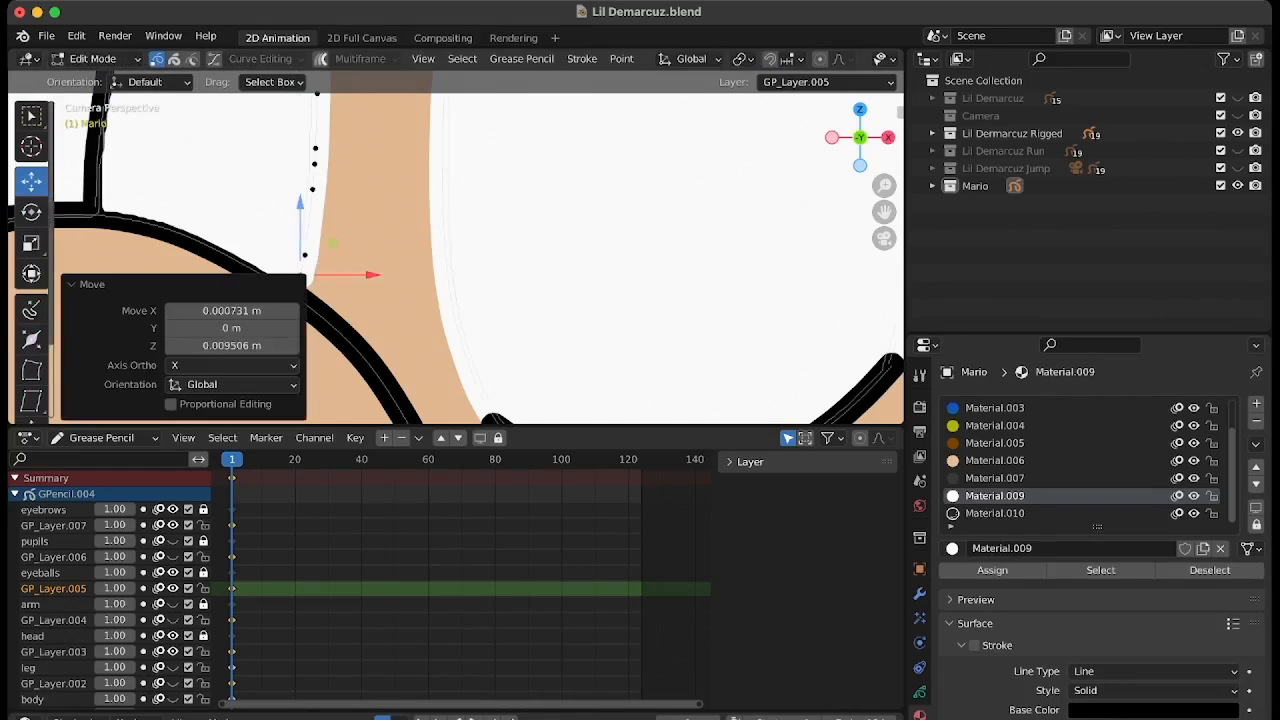
key("g")
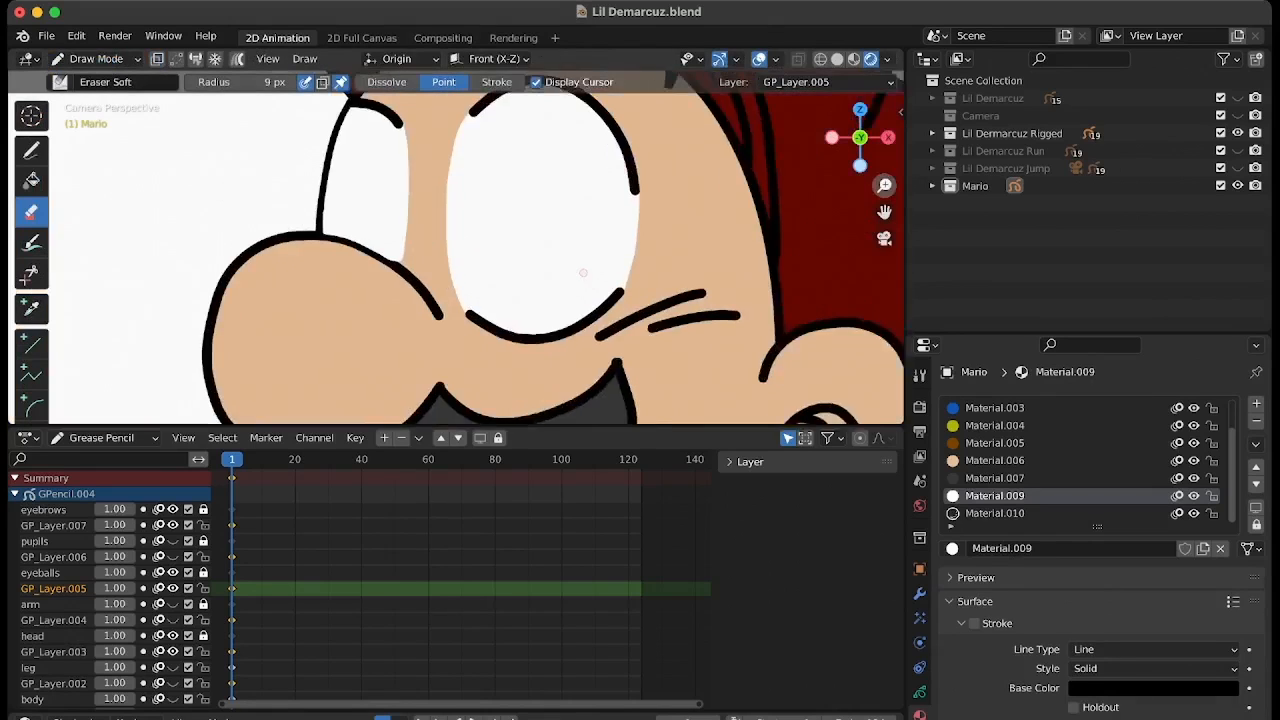
Show the pupils layer with GP_Layer.006 and lock GP_Layer.007, GP_Layer.006, GP_Layer.005 and GP_Layer.004.
scroll(583, 272, "down", 2)
middle_click_drag(583, 272, 499, 356, "shift")
left_click(173, 541)
left_click(173, 557)
left_click(203, 526)
left_click(203, 557)
left_click(203, 589)
left_click(203, 620)
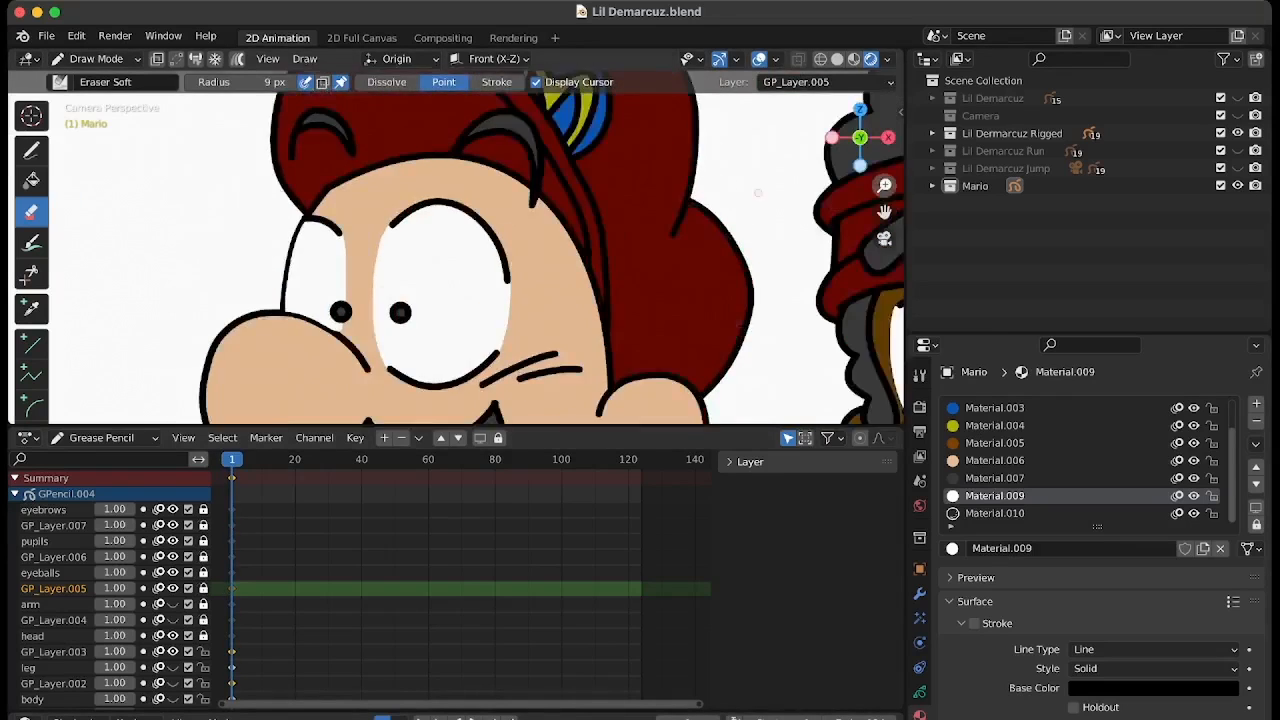
Show the arm and leg layers with GP_Layer.004 and GP_Layer.002, and lock GP_Layer.003 and GP_Layer.002.
middle_click_drag(739, 324, 680, 142, "shift")
left_click_drag(173, 604, 173, 620)
scroll(560, 280, "down", 4)
middle_click_drag(560, 320, 545, 214, "shift")
left_click_drag(203, 651, 203, 683)
left_click_drag(173, 667, 173, 683)
middle_click_drag(560, 330, 566, 202, "shift")
Show the body layer with GP_Layer.001 and zoom the enlarged timeline in to roughly the first 75 frames.
left_click_drag(560, 427, 560, 385)
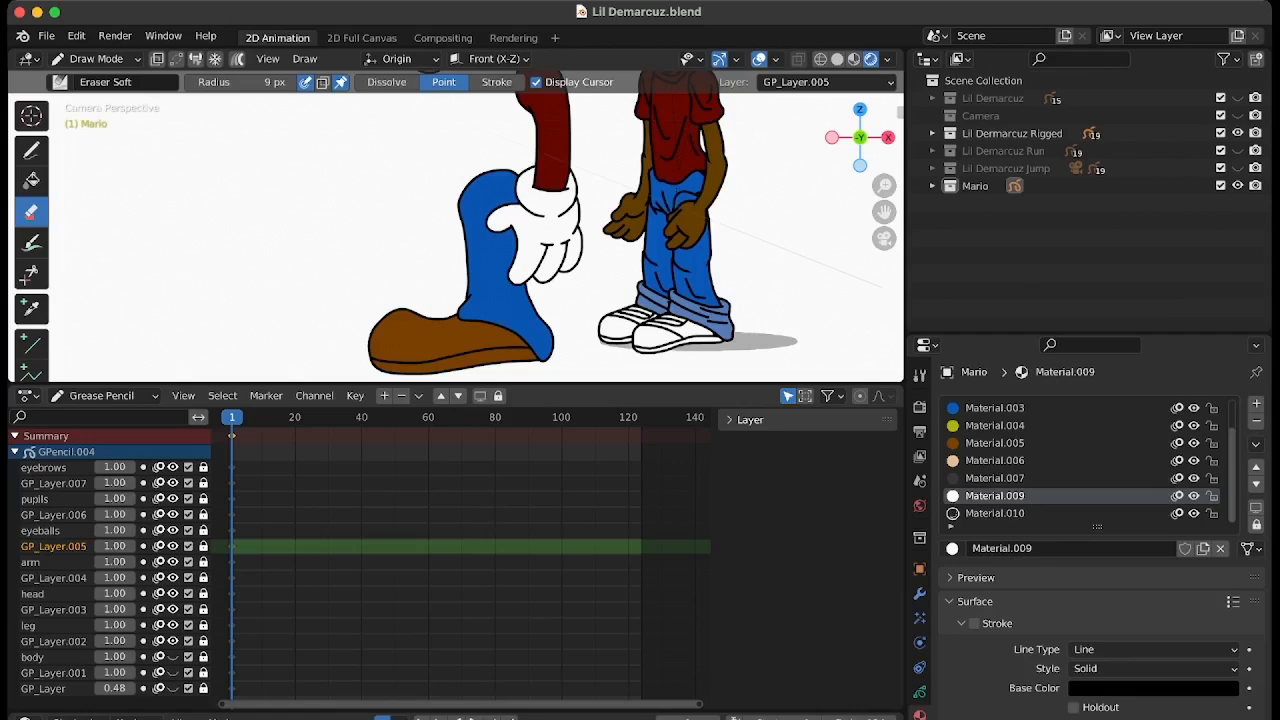
left_click_drag(884, 212, 847, 320)
left_click_drag(884, 186, 884, 215)
left_click_drag(173, 673, 173, 657)
left_click_drag(884, 186, 884, 140)
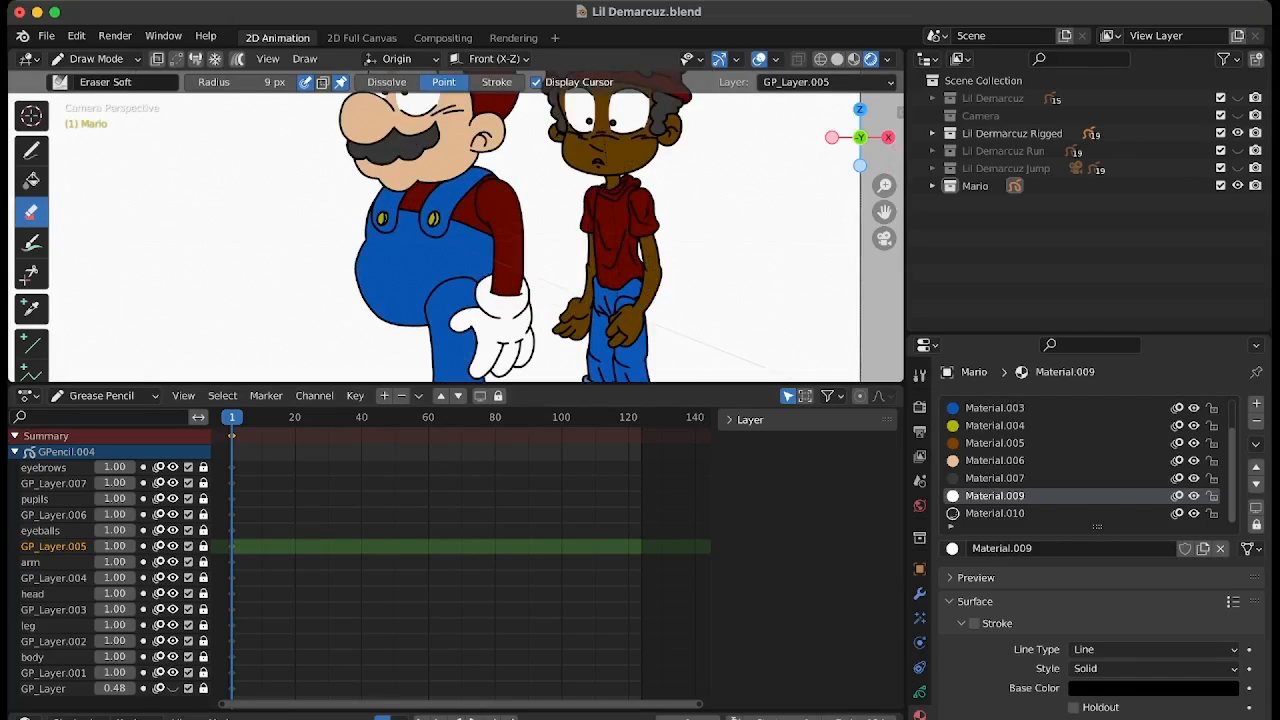
left_click_drag(884, 186, 884, 235)
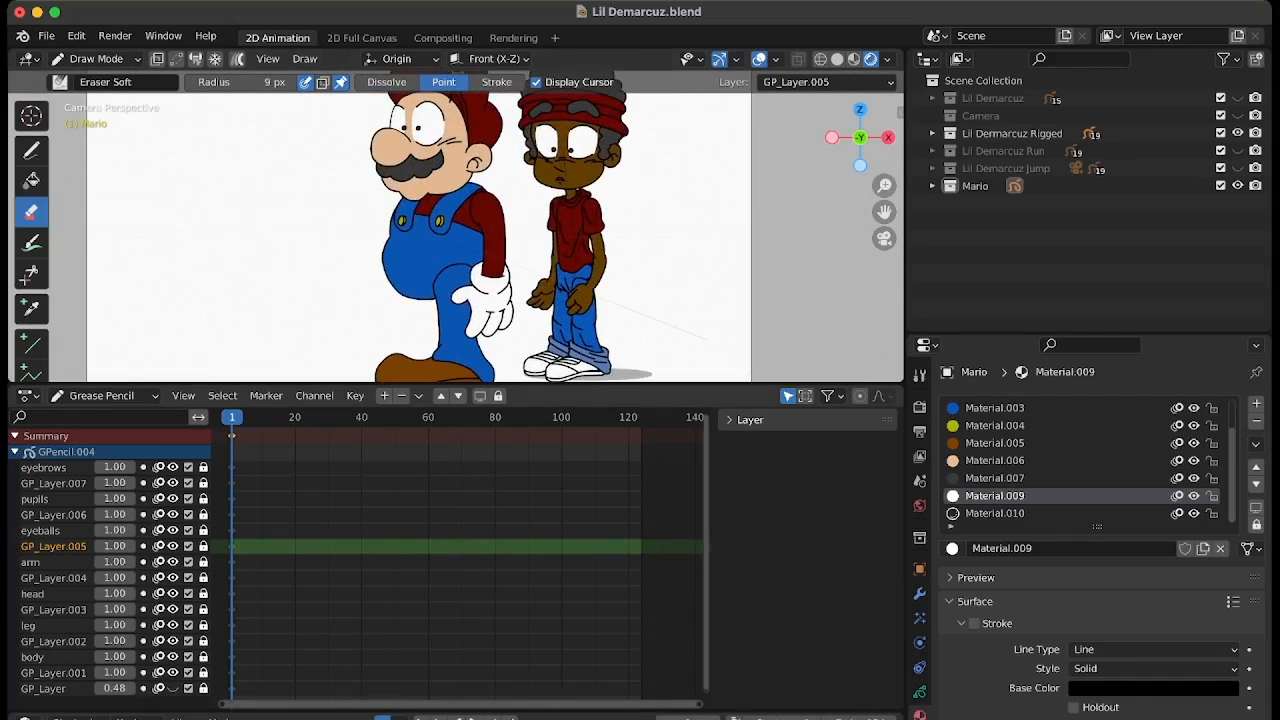
left_click_drag(699, 704, 508, 704)
left_click_drag(884, 186, 884, 230)
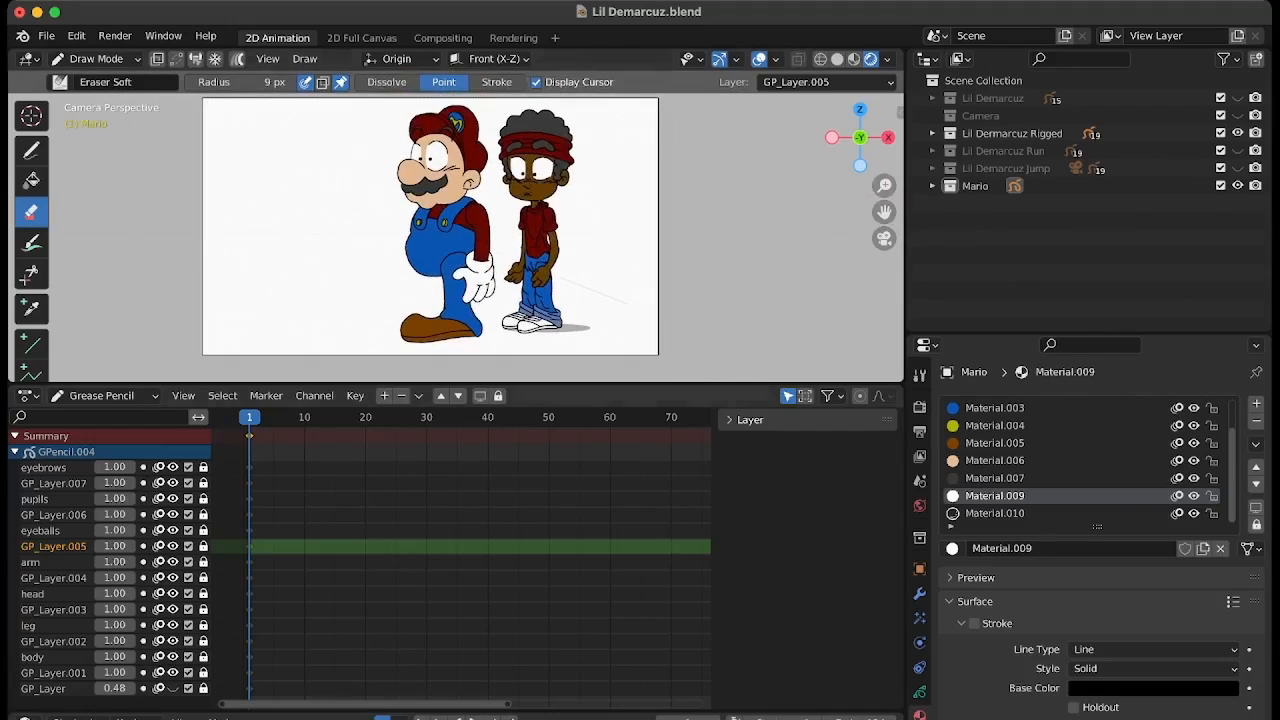